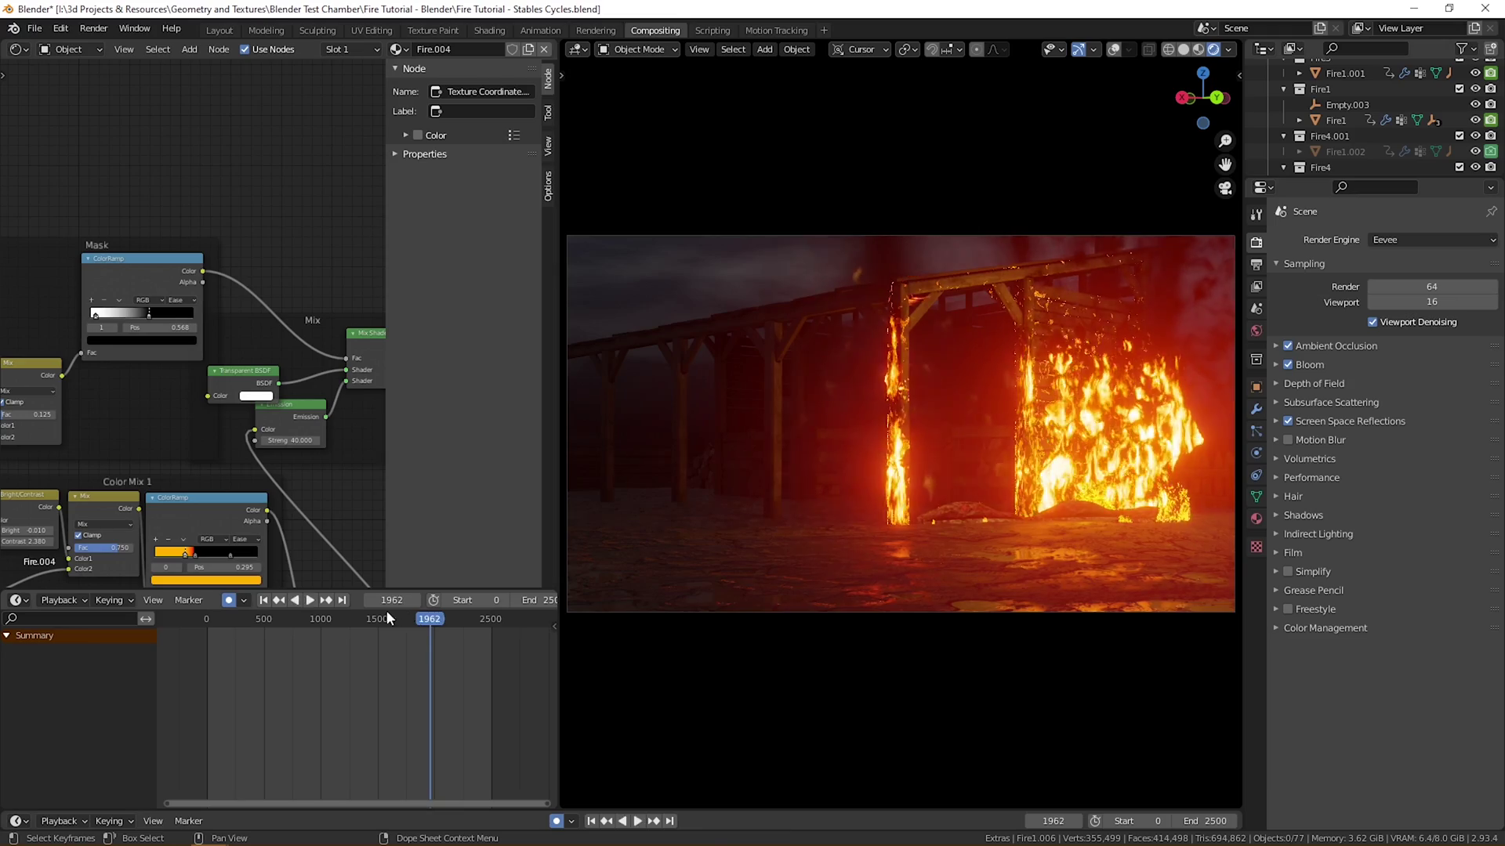
Scrub the fire animation back to an earlier frame
{"action": "left_click_drag", "start_coordinate": [431, 619], "coordinate": [385, 619]}
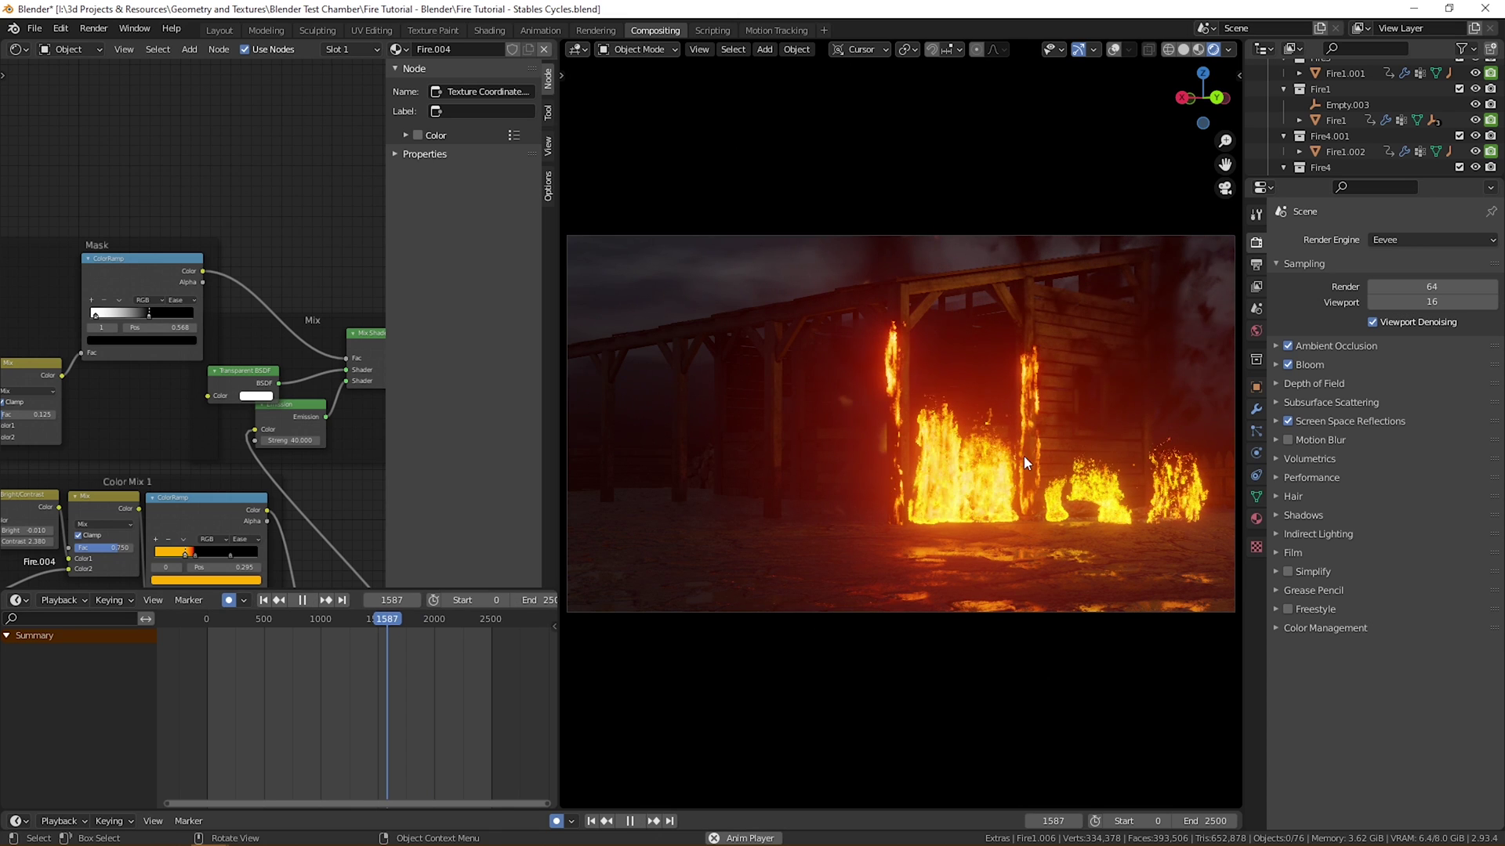
{"action": "left_click", "coordinate": [249, 621]}
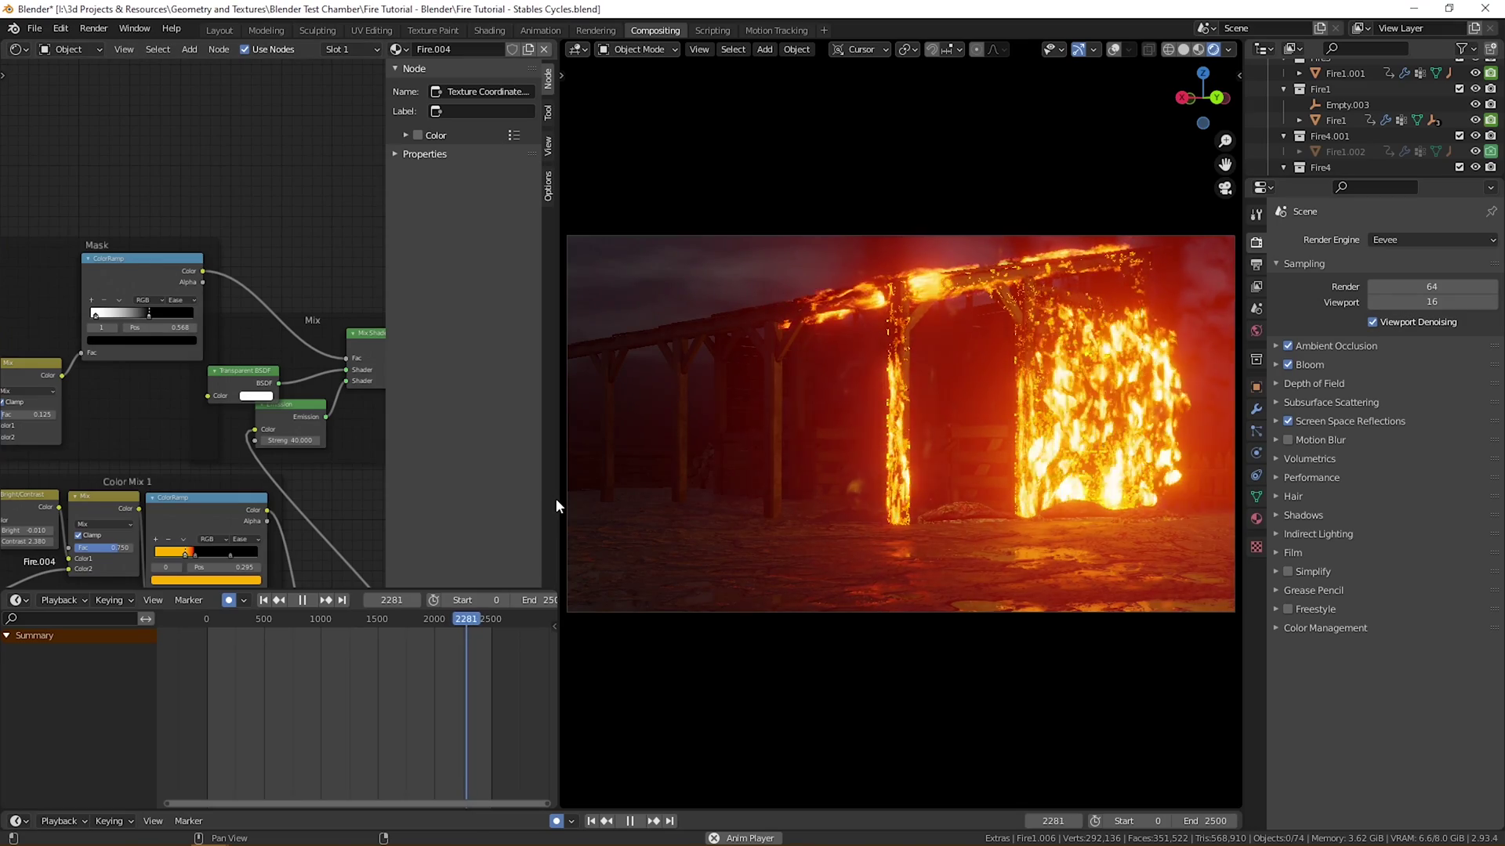
Stop playback and show the Slot 2 render in a windowed Blender Render window
{"action": "key", "text": "space"}
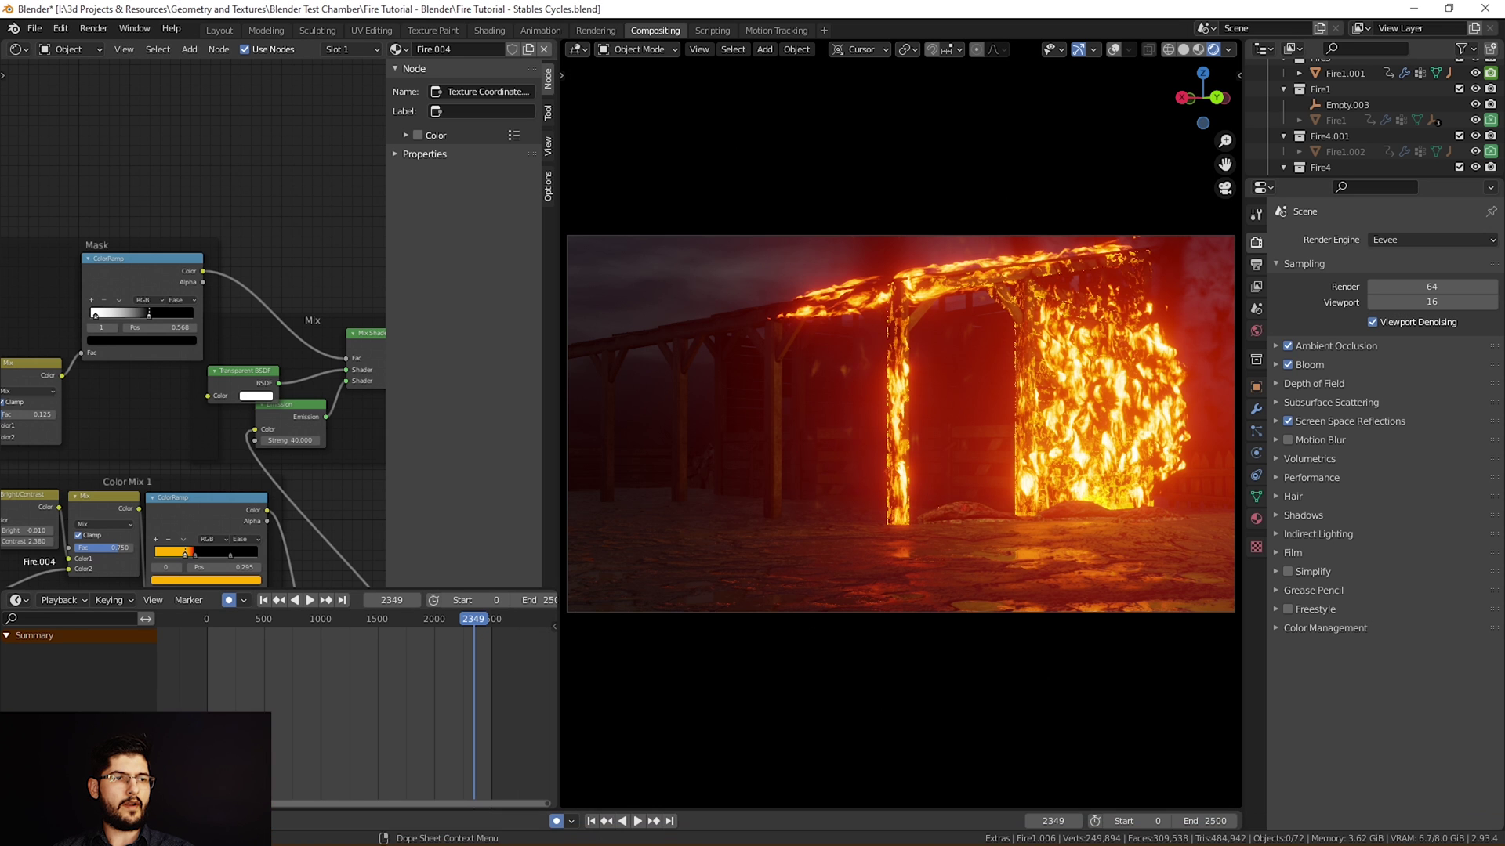
{"action": "left_click", "coordinate": [332, 737]}
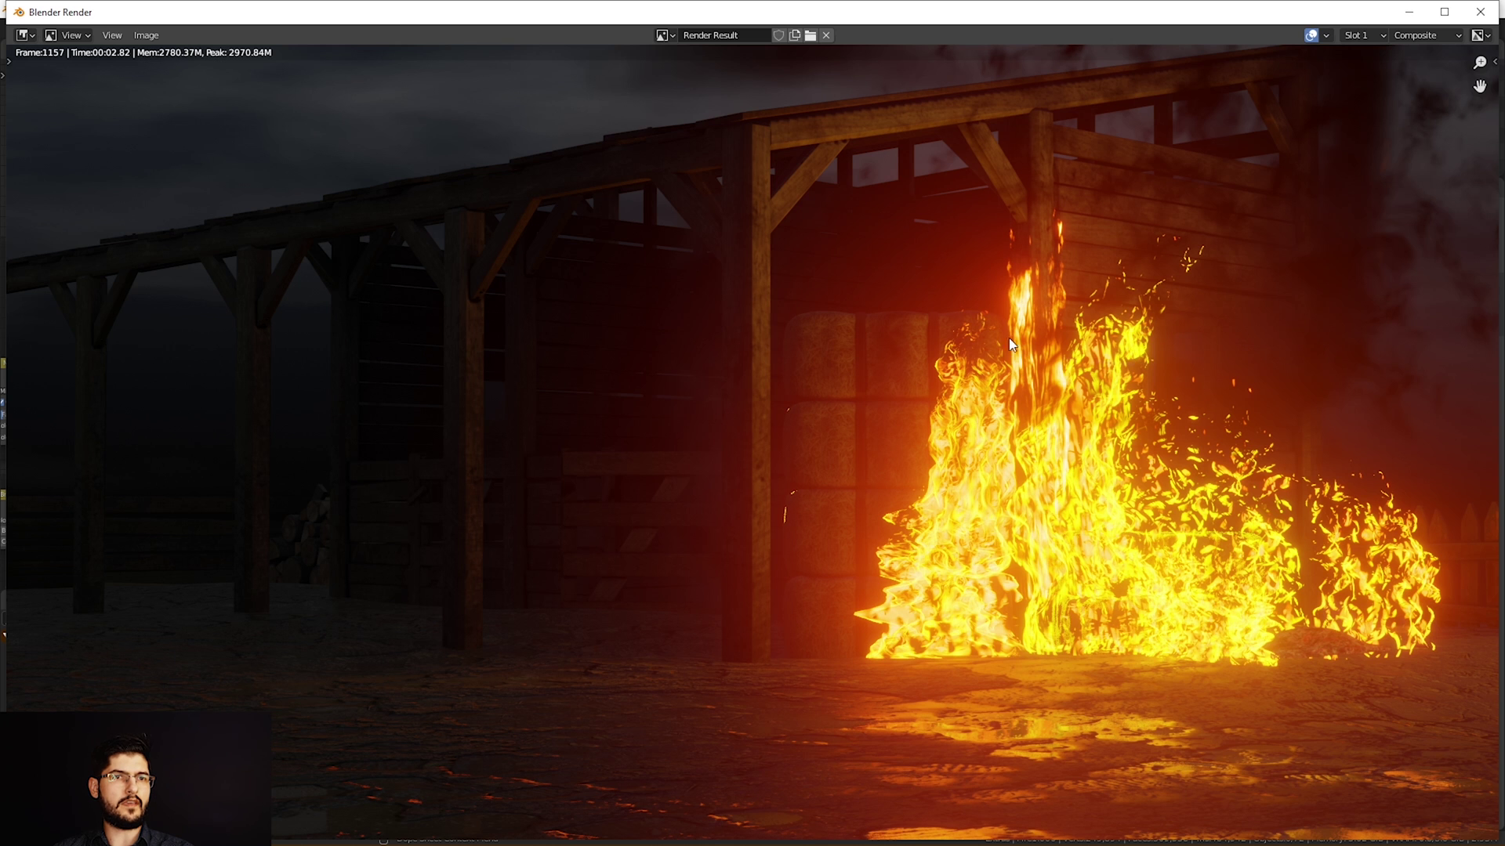
{"action": "key", "text": "j"}
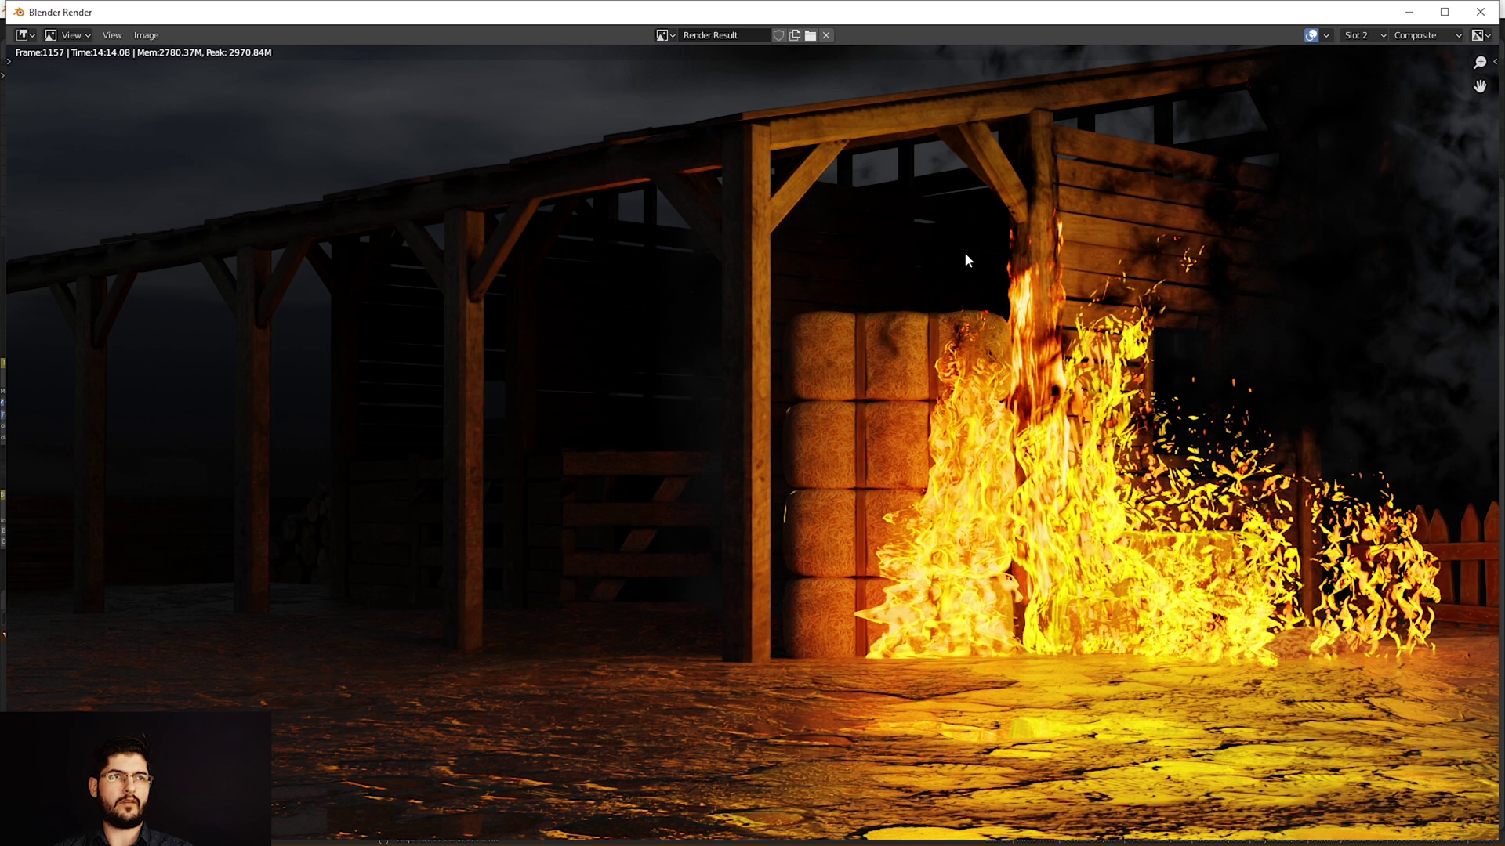
{"action": "key", "text": "super+Down"}
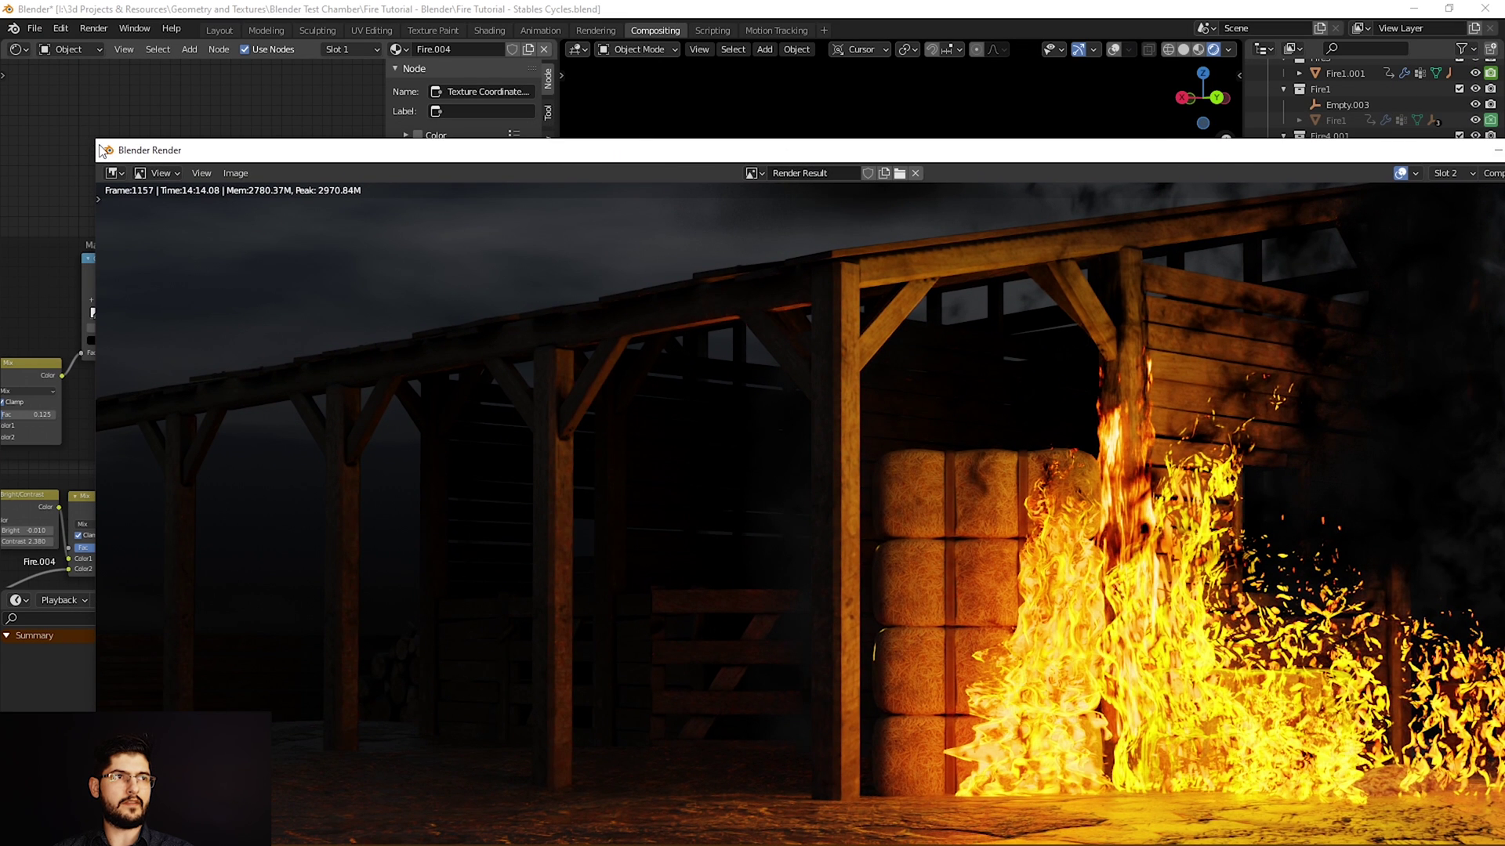
Resize the render window and move it to the right side of the screen
{"action": "left_click_drag", "start_coordinate": [93, 140], "coordinate": [273, 126]}
{"action": "left_click_drag", "start_coordinate": [470, 138], "coordinate": [331, 114]}
{"action": "scroll", "coordinate": [717, 494], "scroll_direction": "down", "scroll_amount": 2}
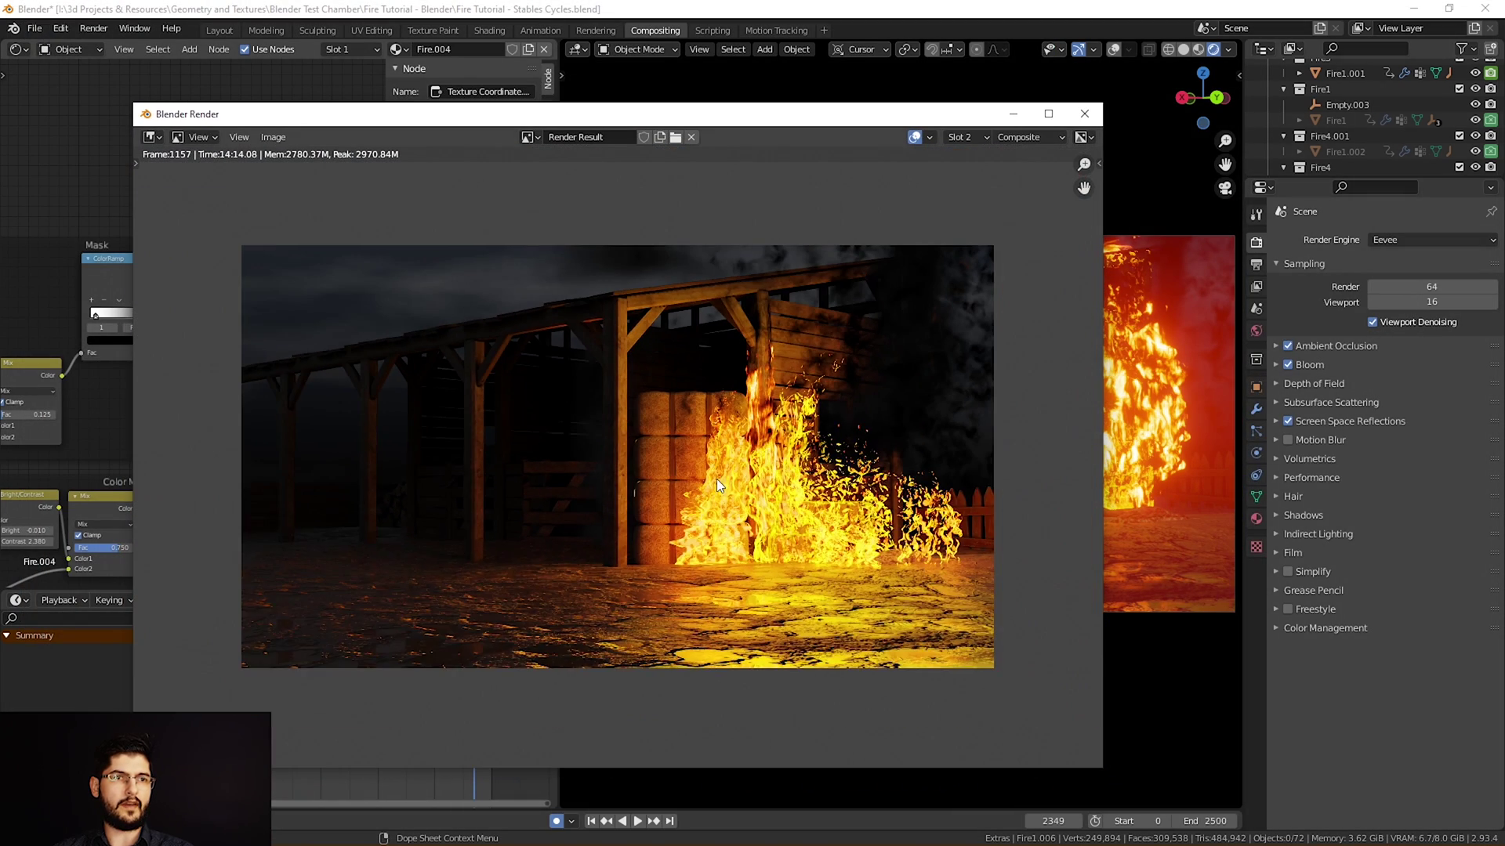
{"action": "scroll", "coordinate": [716, 470], "scroll_direction": "up", "scroll_amount": 1}
{"action": "left_click_drag", "start_coordinate": [683, 114], "coordinate": [792, 131]}
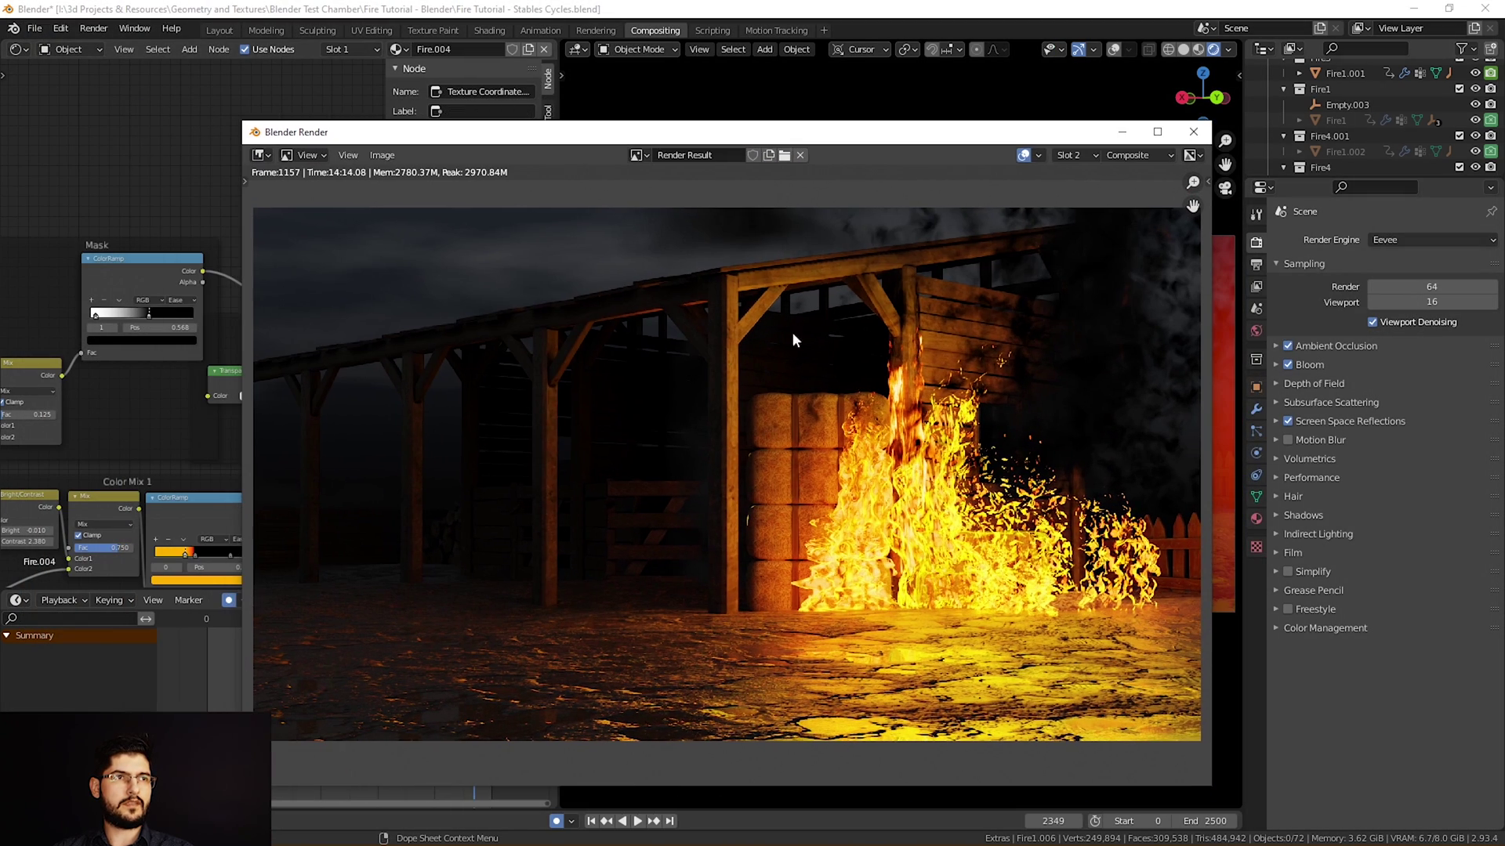
{"action": "left_click_drag", "start_coordinate": [531, 132], "coordinate": [663, 120]}
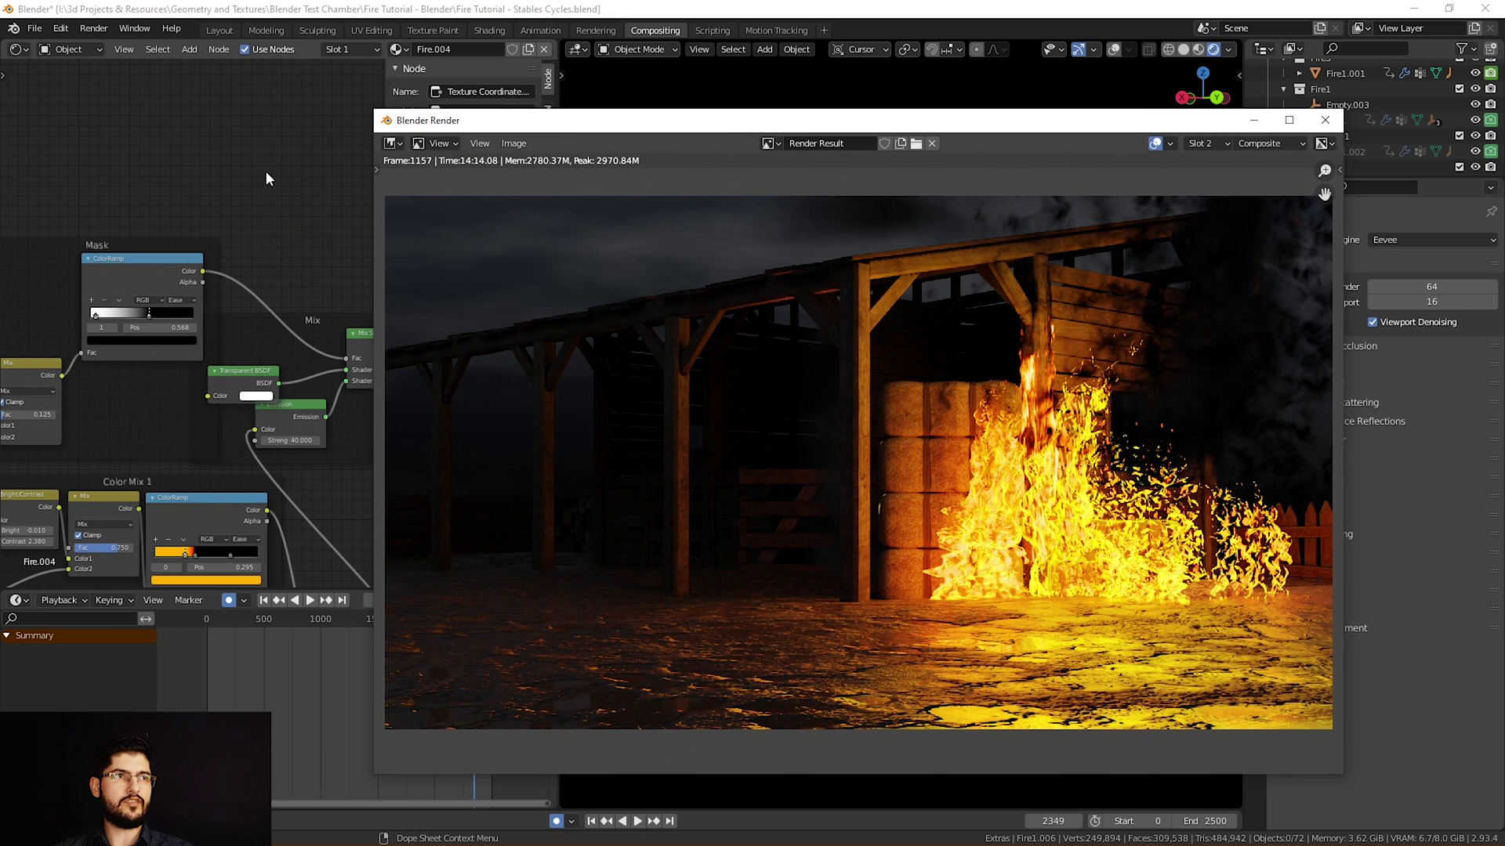
{"action": "left_click", "coordinate": [102, 29]}
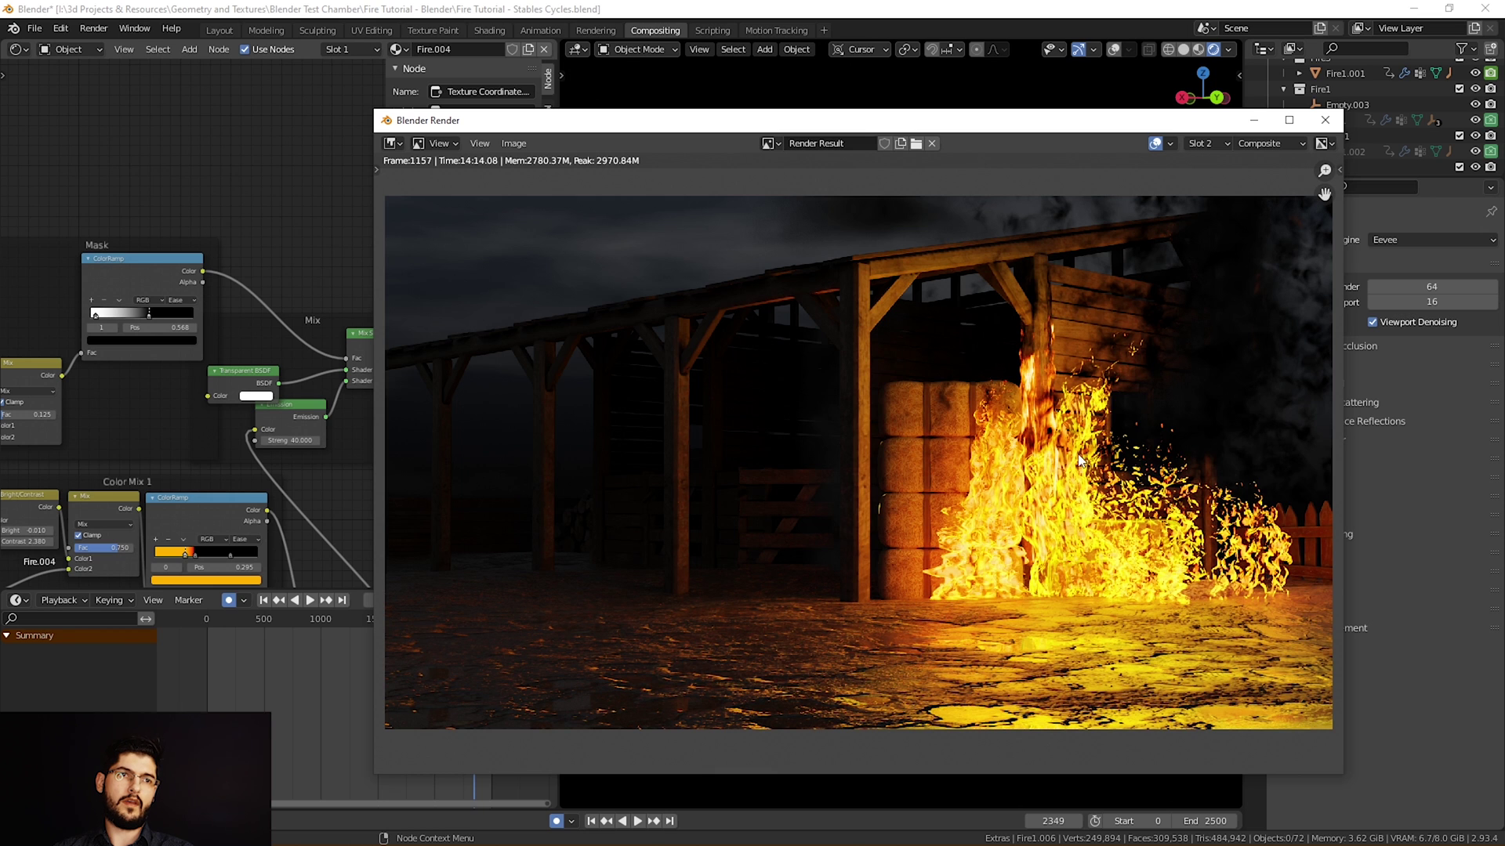
{"action": "left_click_drag", "start_coordinate": [786, 120], "coordinate": [892, 133]}
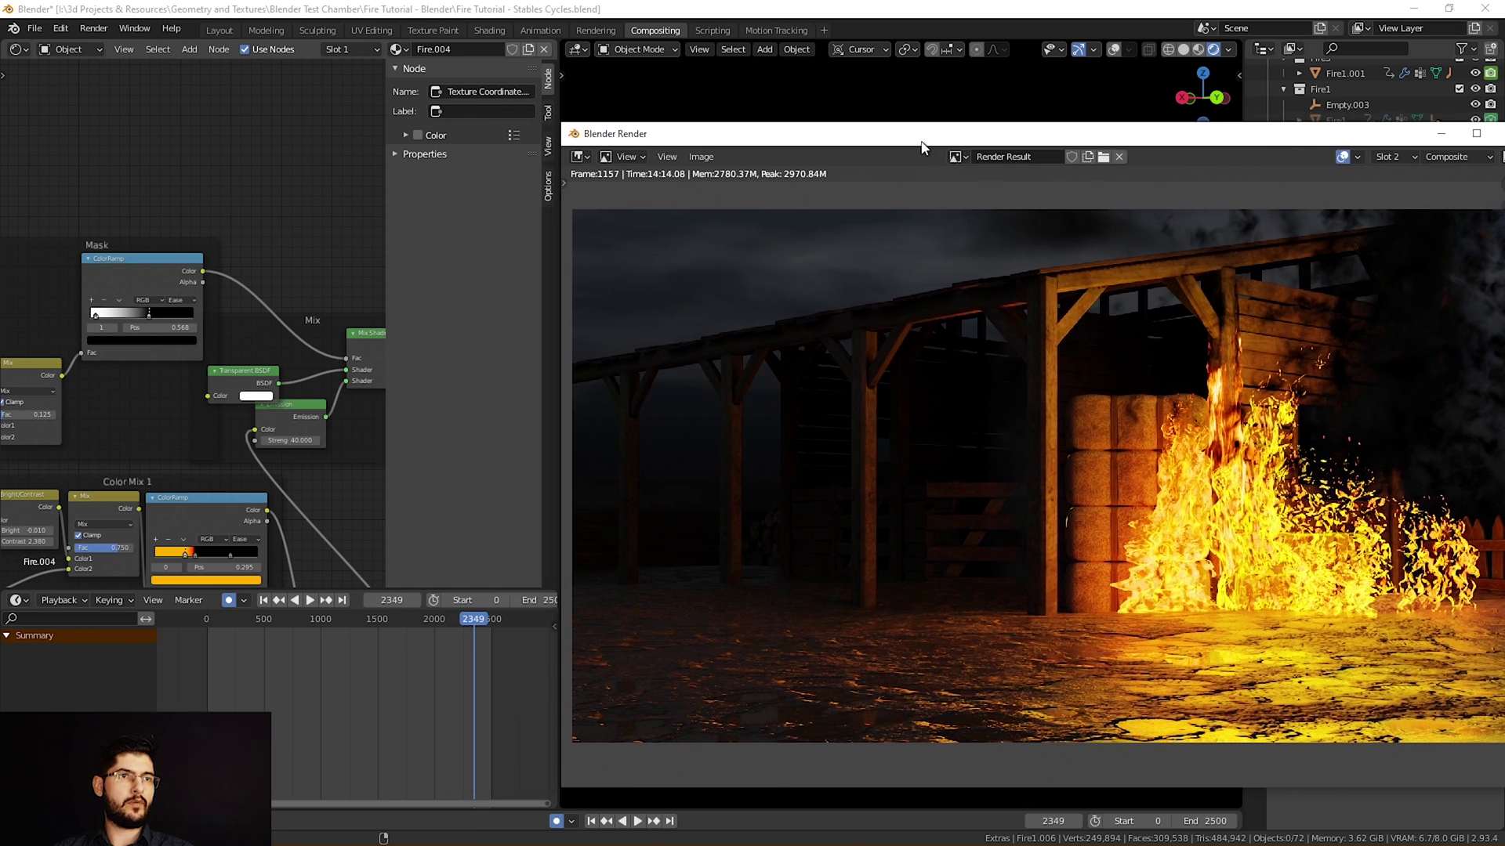
Switch the left area to the Compositor node editor
{"action": "left_click", "coordinate": [18, 50]}
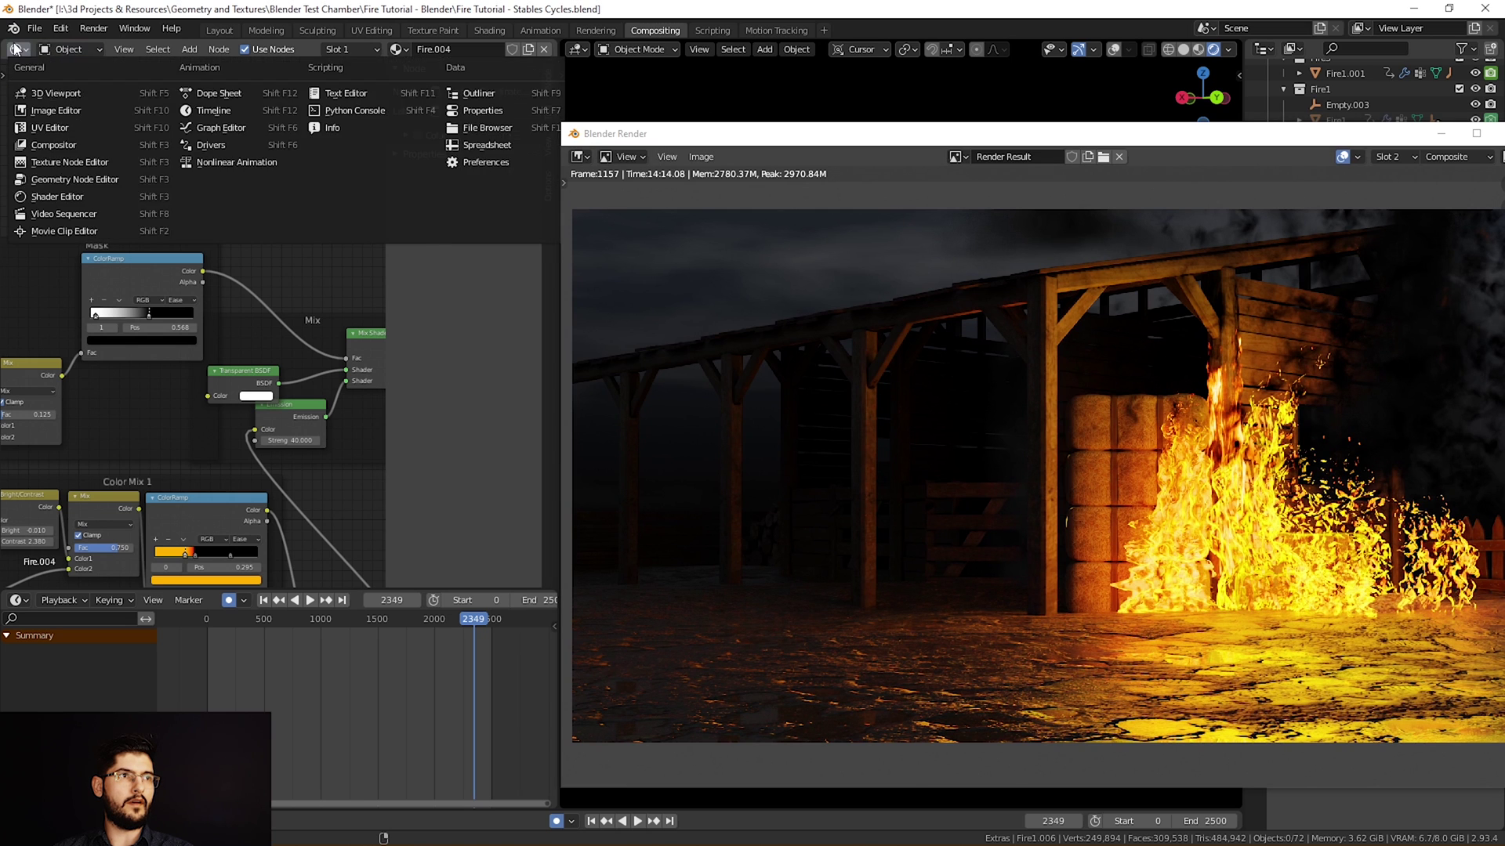
{"action": "left_click", "coordinate": [19, 50]}
{"action": "left_click", "coordinate": [19, 50]}
{"action": "left_click", "coordinate": [19, 50]}
{"action": "left_click", "coordinate": [19, 50]}
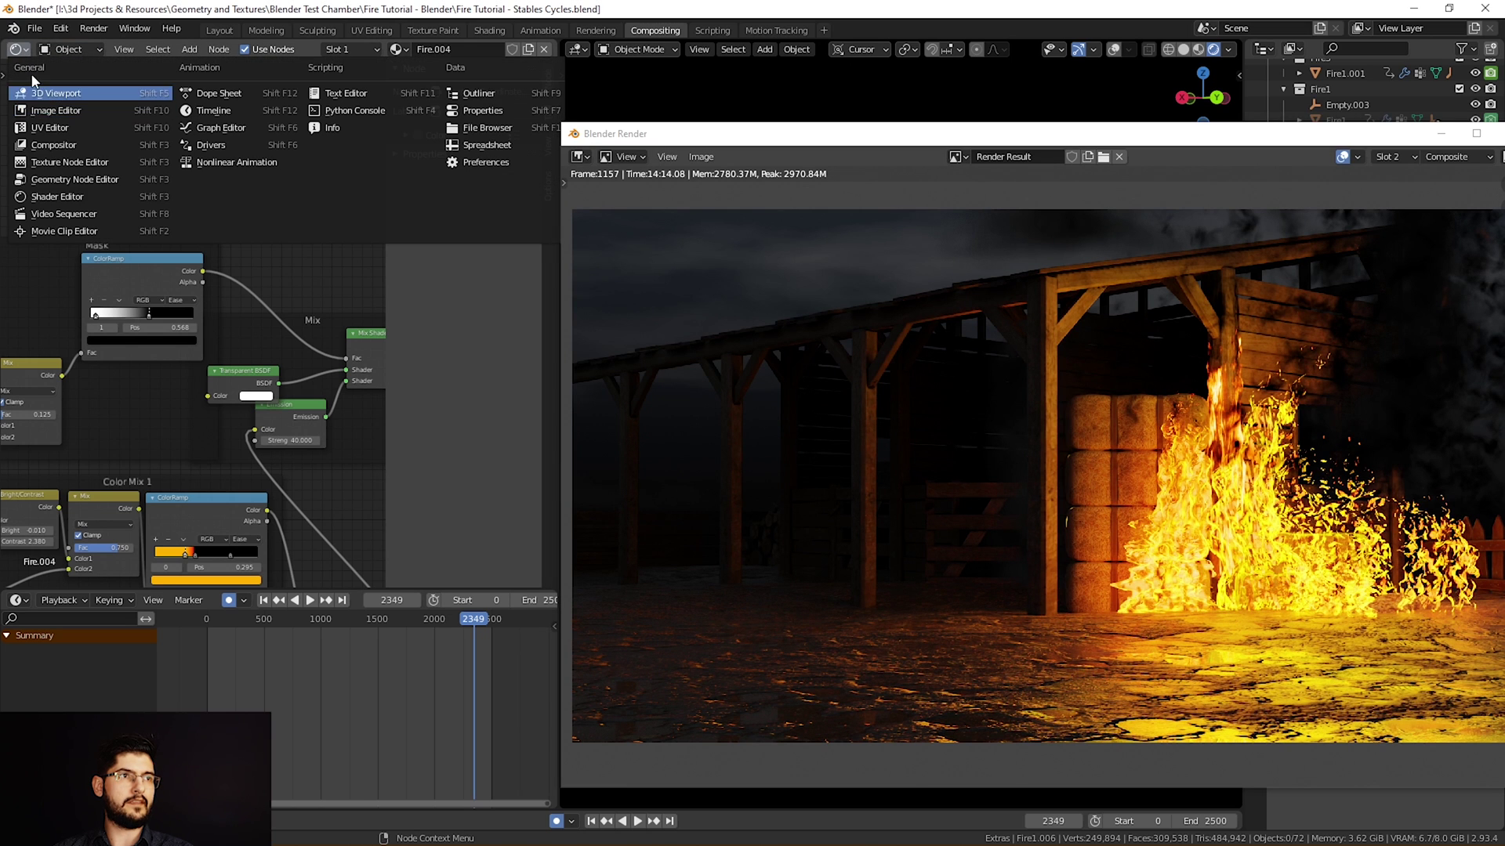
{"action": "left_click", "coordinate": [53, 145]}
Hide the side panel and fit the compositor nodes into the view
{"action": "middle_click_drag", "start_coordinate": [222, 166], "coordinate": [260, 173]}
{"action": "key", "text": "n"}
{"action": "scroll", "coordinate": [229, 201], "scroll_direction": "up", "scroll_amount": 2}
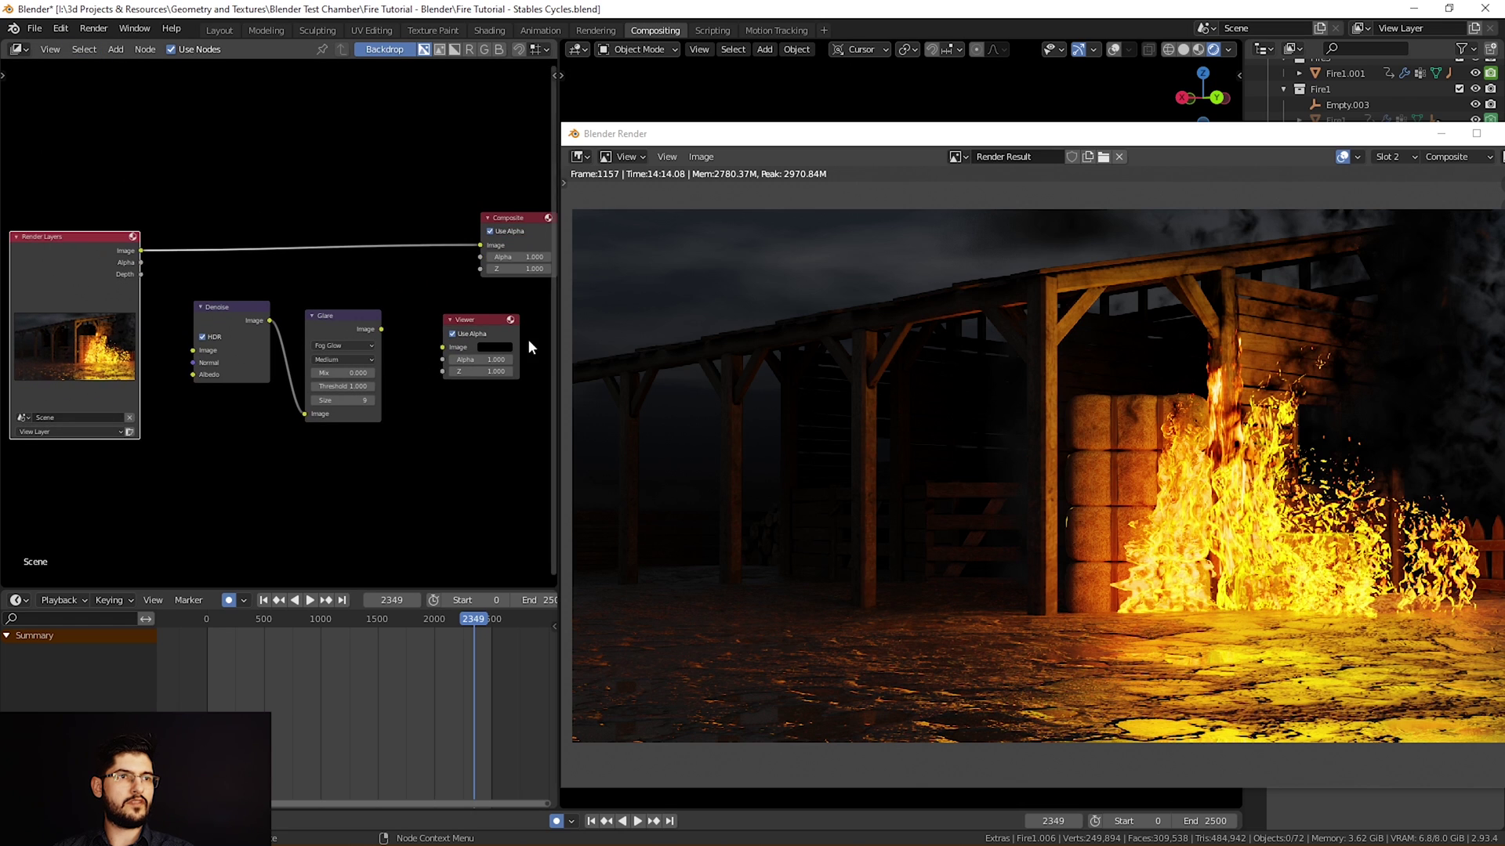
{"action": "key", "text": "Home"}
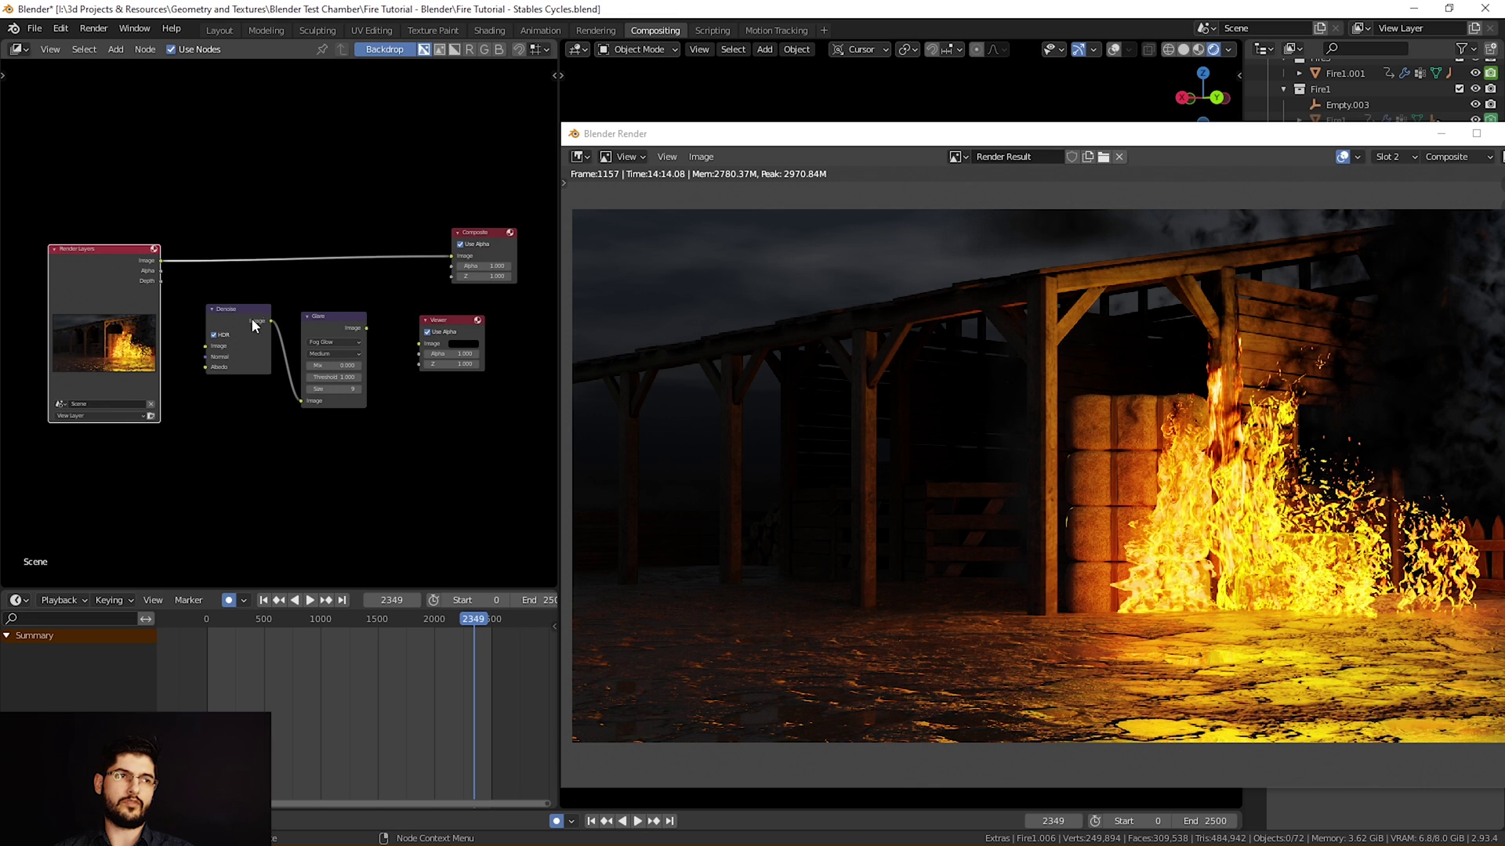
{"action": "scroll", "coordinate": [252, 319], "scroll_direction": "up", "scroll_amount": 1}
{"action": "middle_click_drag", "start_coordinate": [251, 319], "coordinate": [224, 258]}
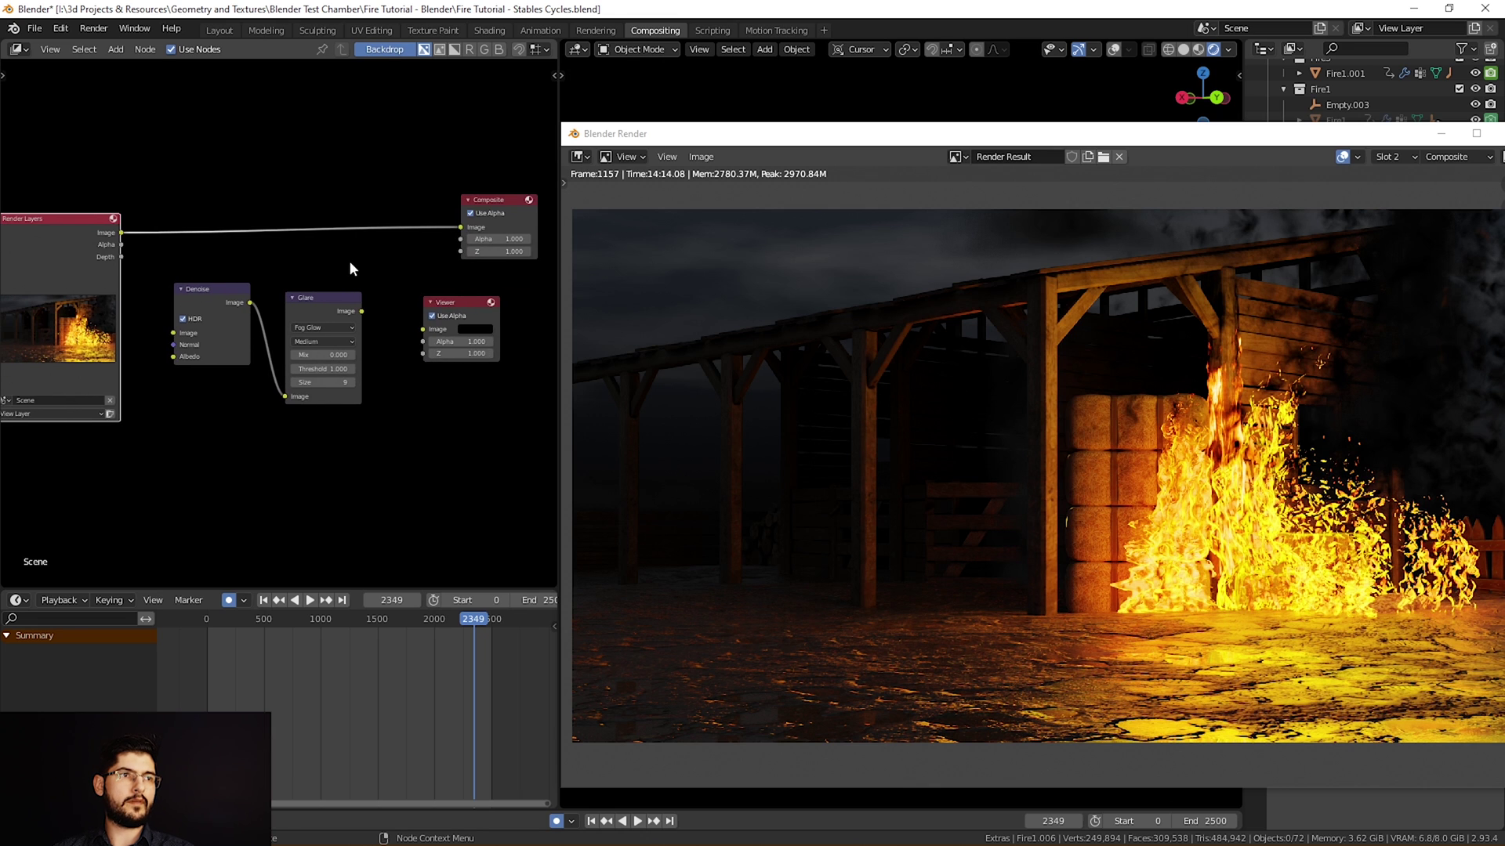
{"action": "middle_click_drag", "start_coordinate": [350, 269], "coordinate": [364, 266]}
{"action": "scroll", "coordinate": [235, 275], "scroll_direction": "down", "scroll_amount": 2}
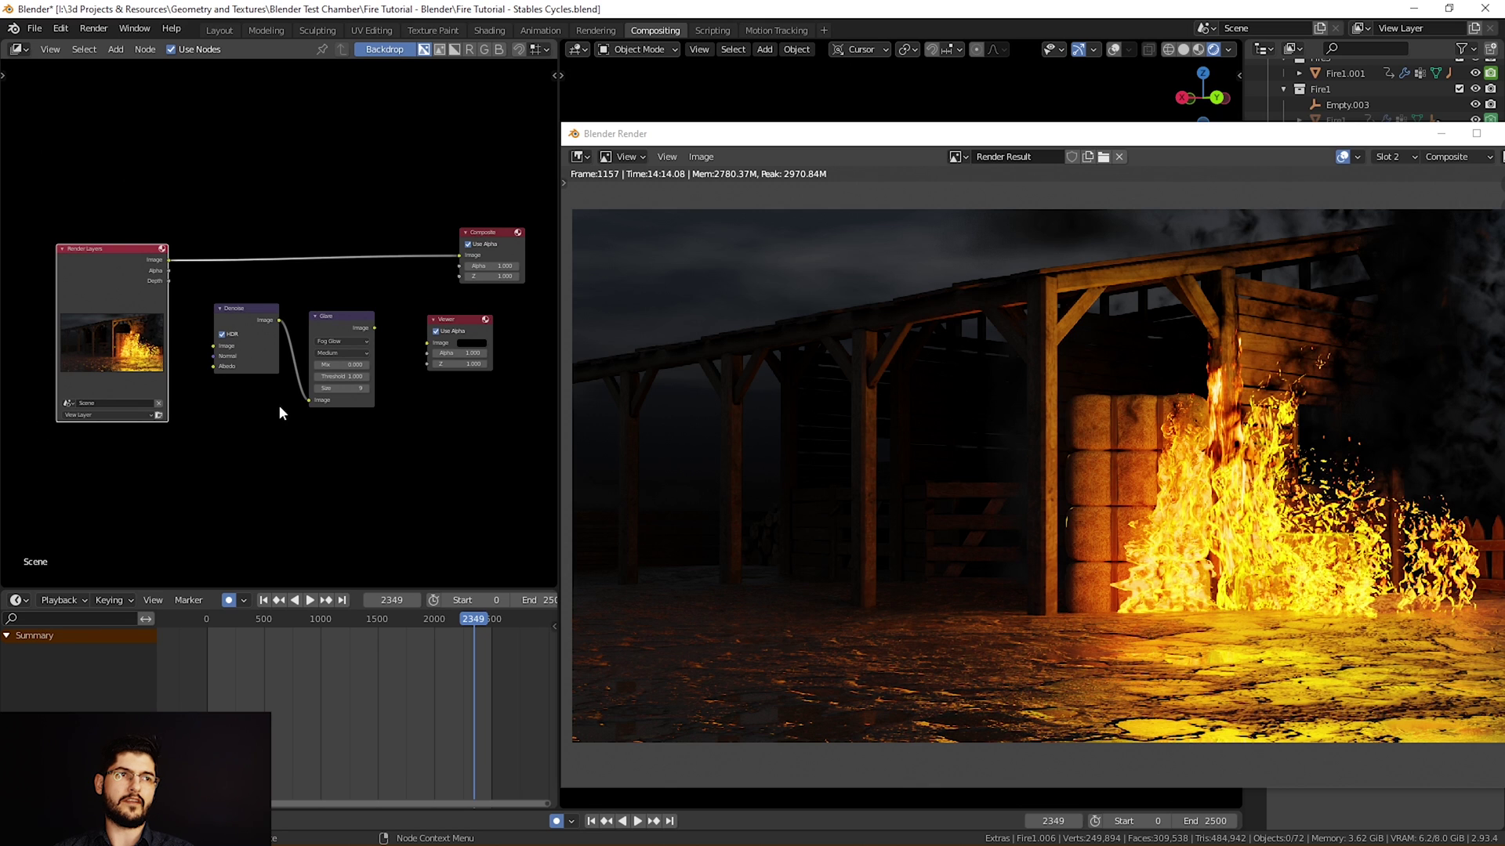
{"action": "scroll", "coordinate": [322, 289], "scroll_direction": "up", "scroll_amount": 1}
{"action": "middle_click_drag", "start_coordinate": [424, 247], "coordinate": [360, 252]}
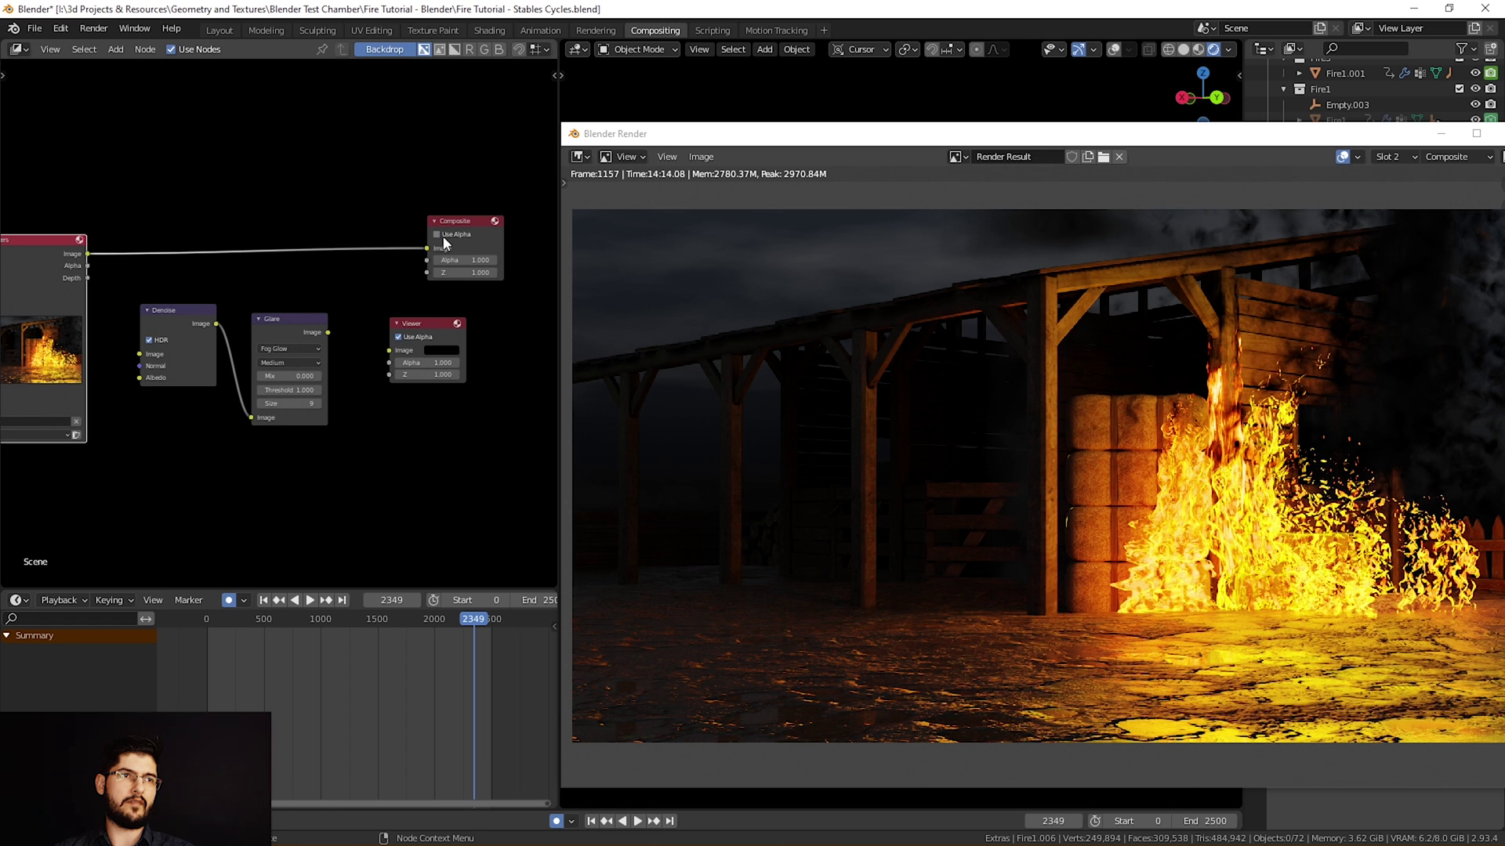
{"action": "middle_click_drag", "start_coordinate": [451, 315], "coordinate": [471, 315]}
Browse the node add menu without adding anything, then zoom out to see every node
{"action": "right_click", "coordinate": [368, 242]}
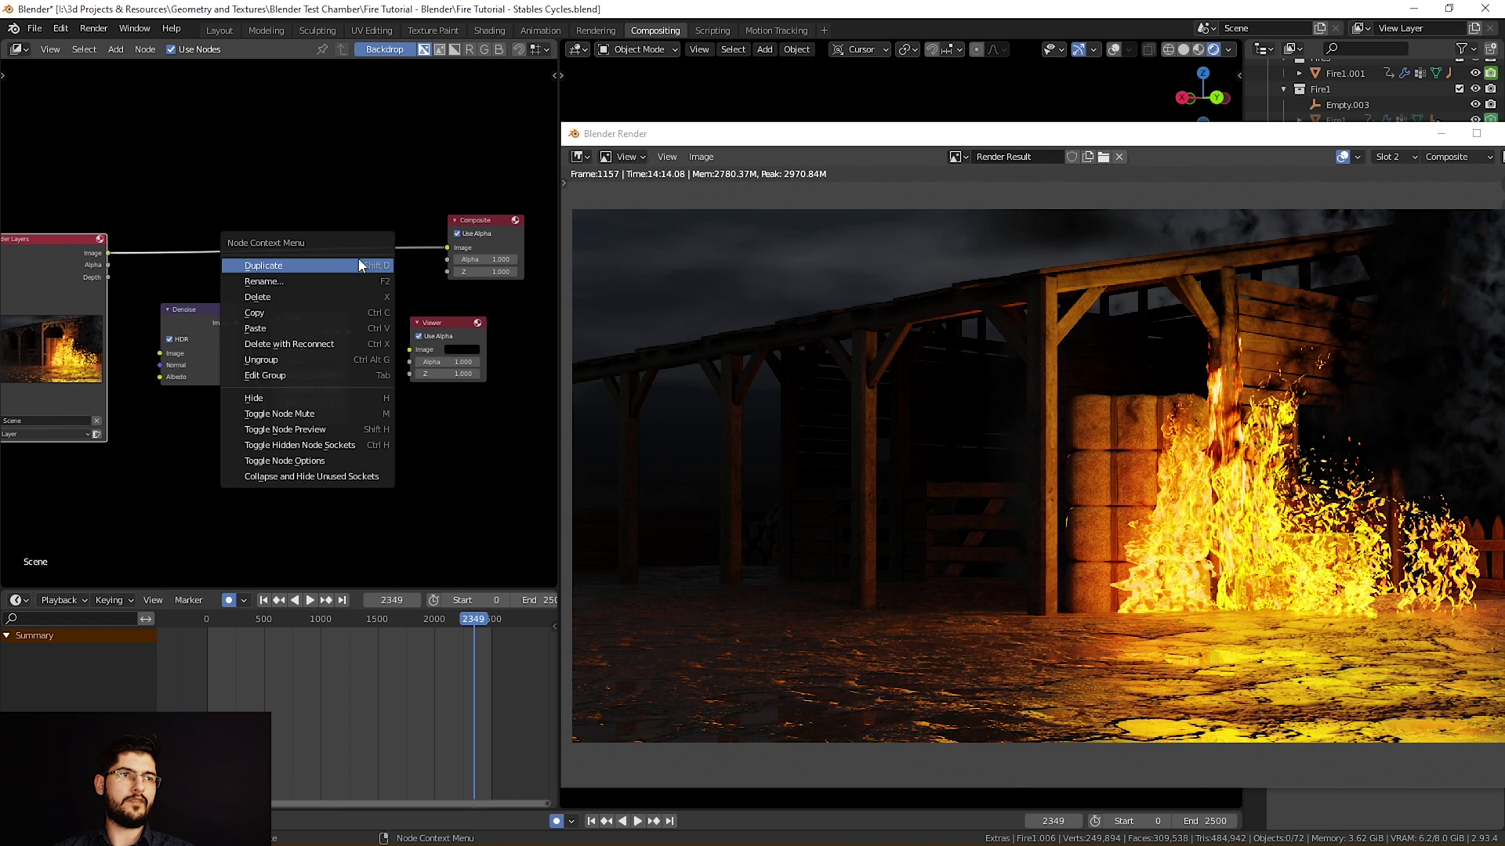
{"action": "key", "text": "shift+a"}
{"action": "left_click", "coordinate": [235, 185]}
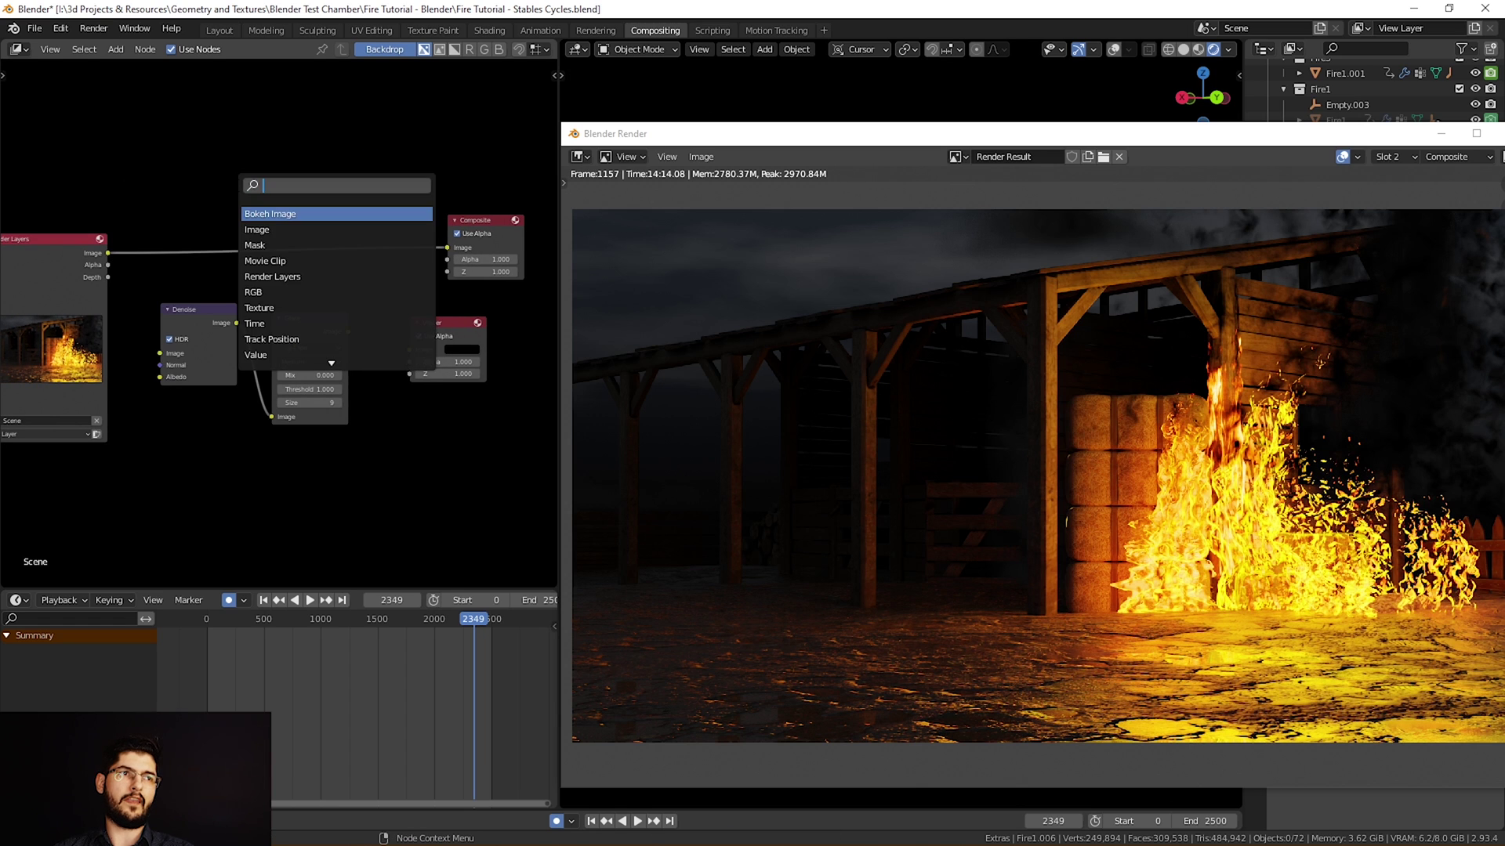
{"action": "key", "text": "Escape"}
{"action": "scroll", "coordinate": [200, 318], "scroll_direction": "up", "scroll_amount": 4}
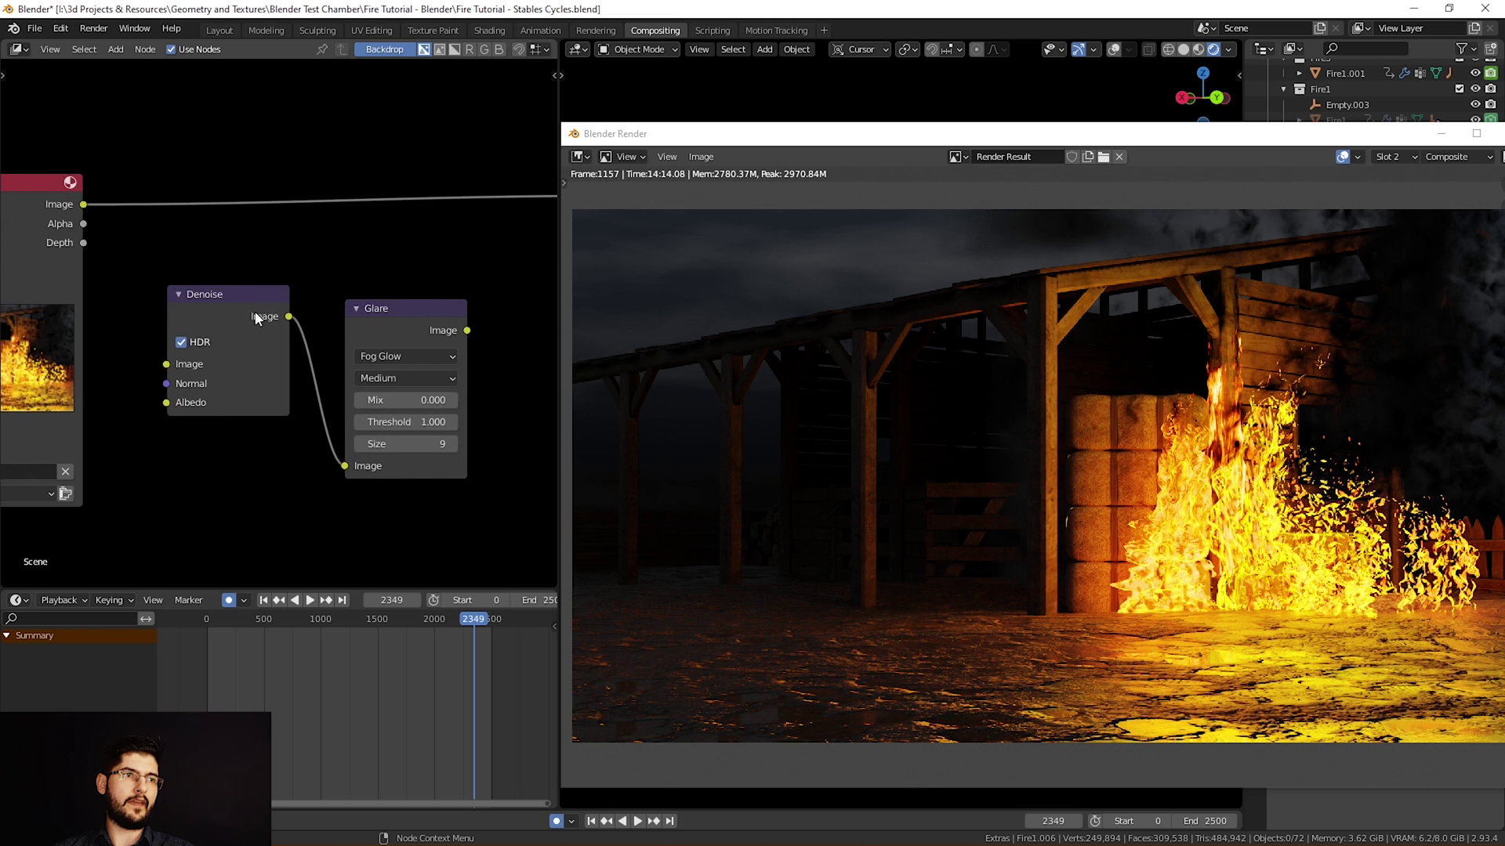
{"action": "middle_click_drag", "start_coordinate": [340, 329], "coordinate": [228, 329]}
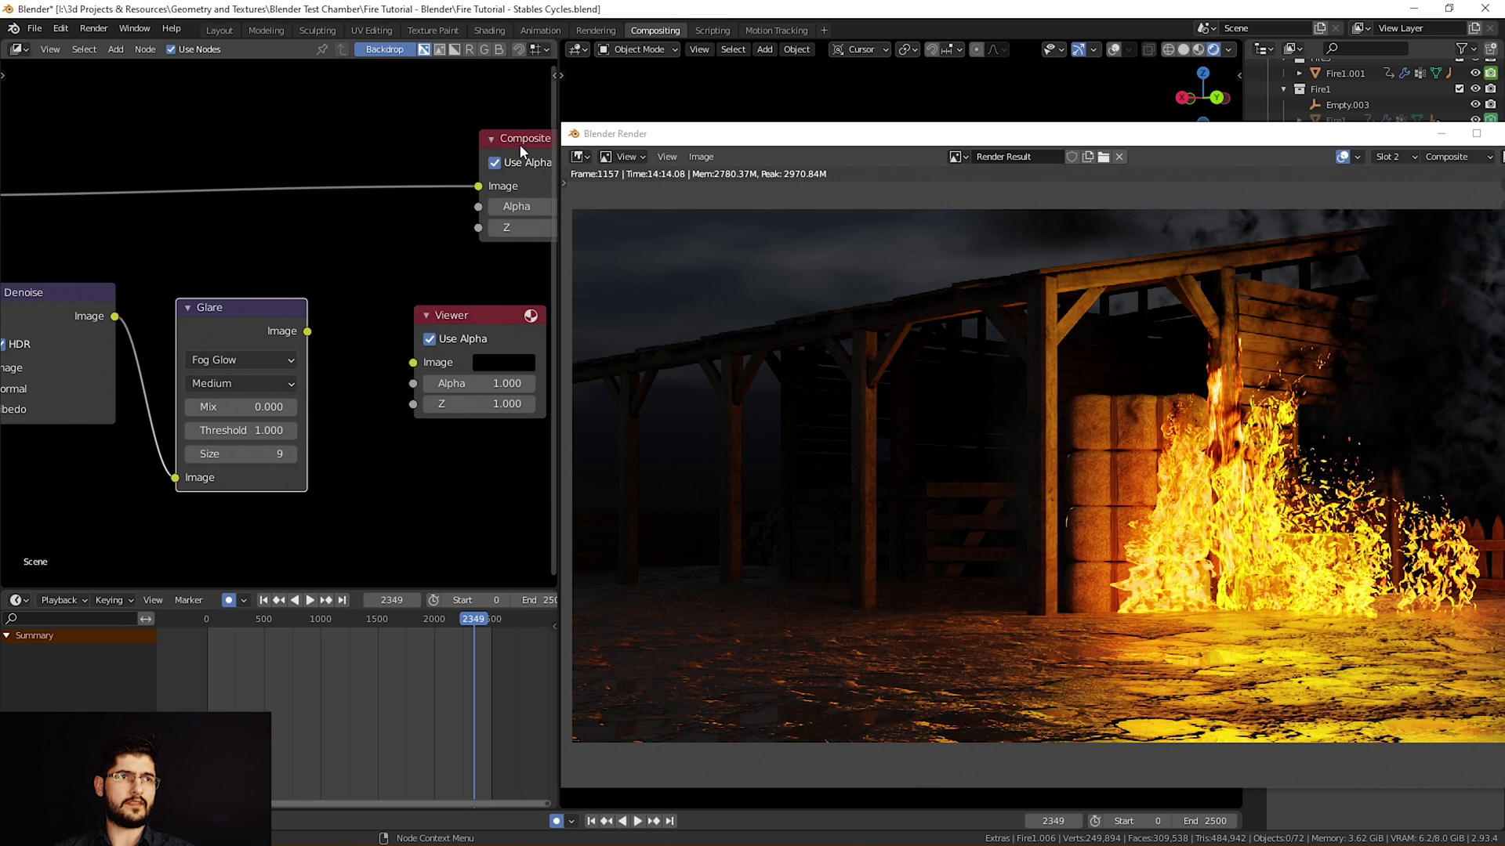
{"action": "middle_click_drag", "start_coordinate": [521, 153], "coordinate": [330, 241], "text": "ctrl"}
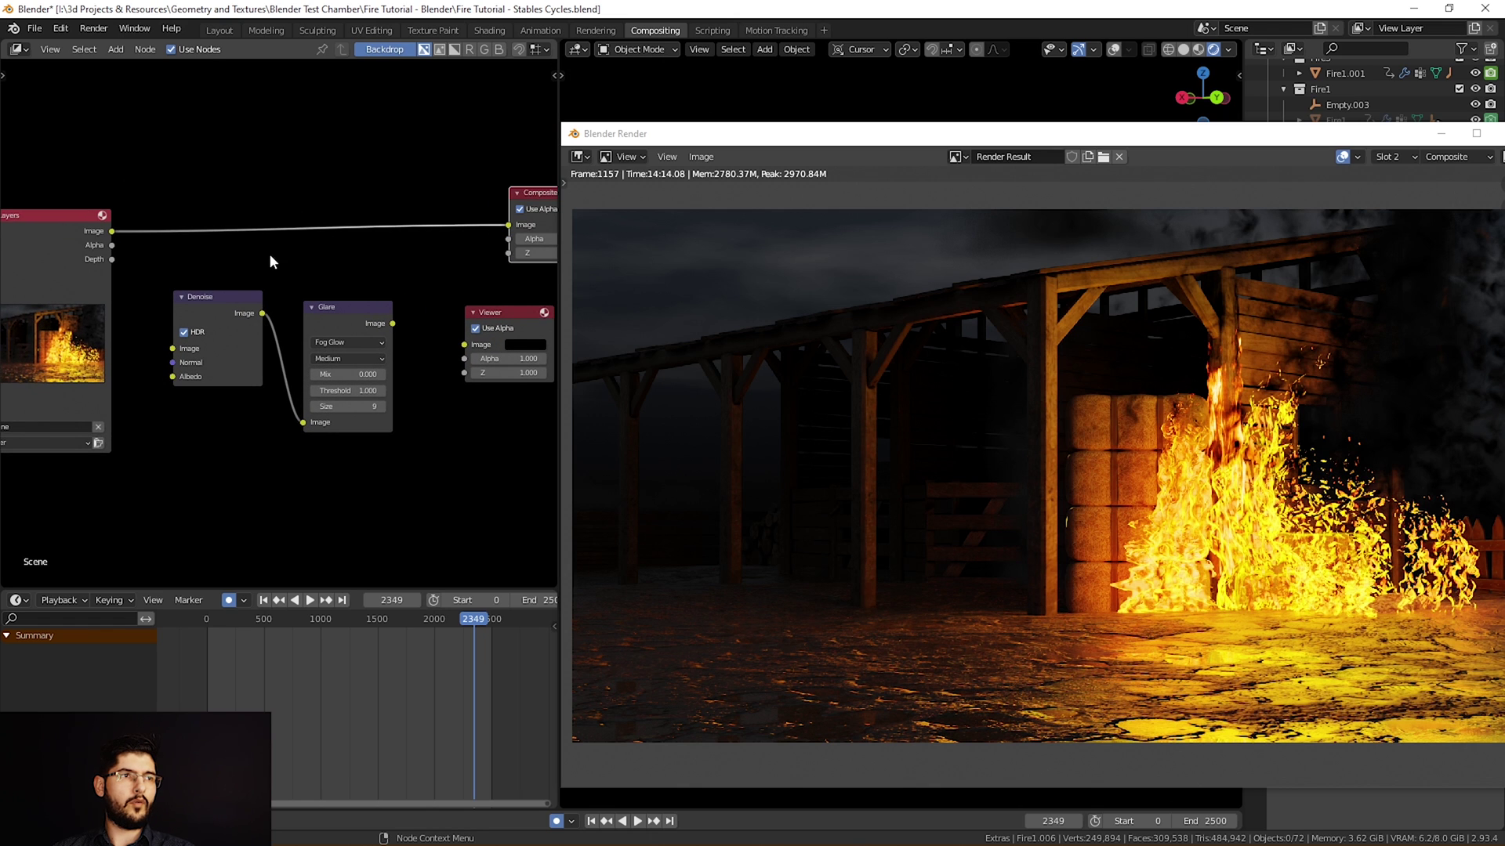
{"action": "scroll", "coordinate": [336, 278], "scroll_direction": "right", "scroll_amount": 1, "text": "ctrl"}
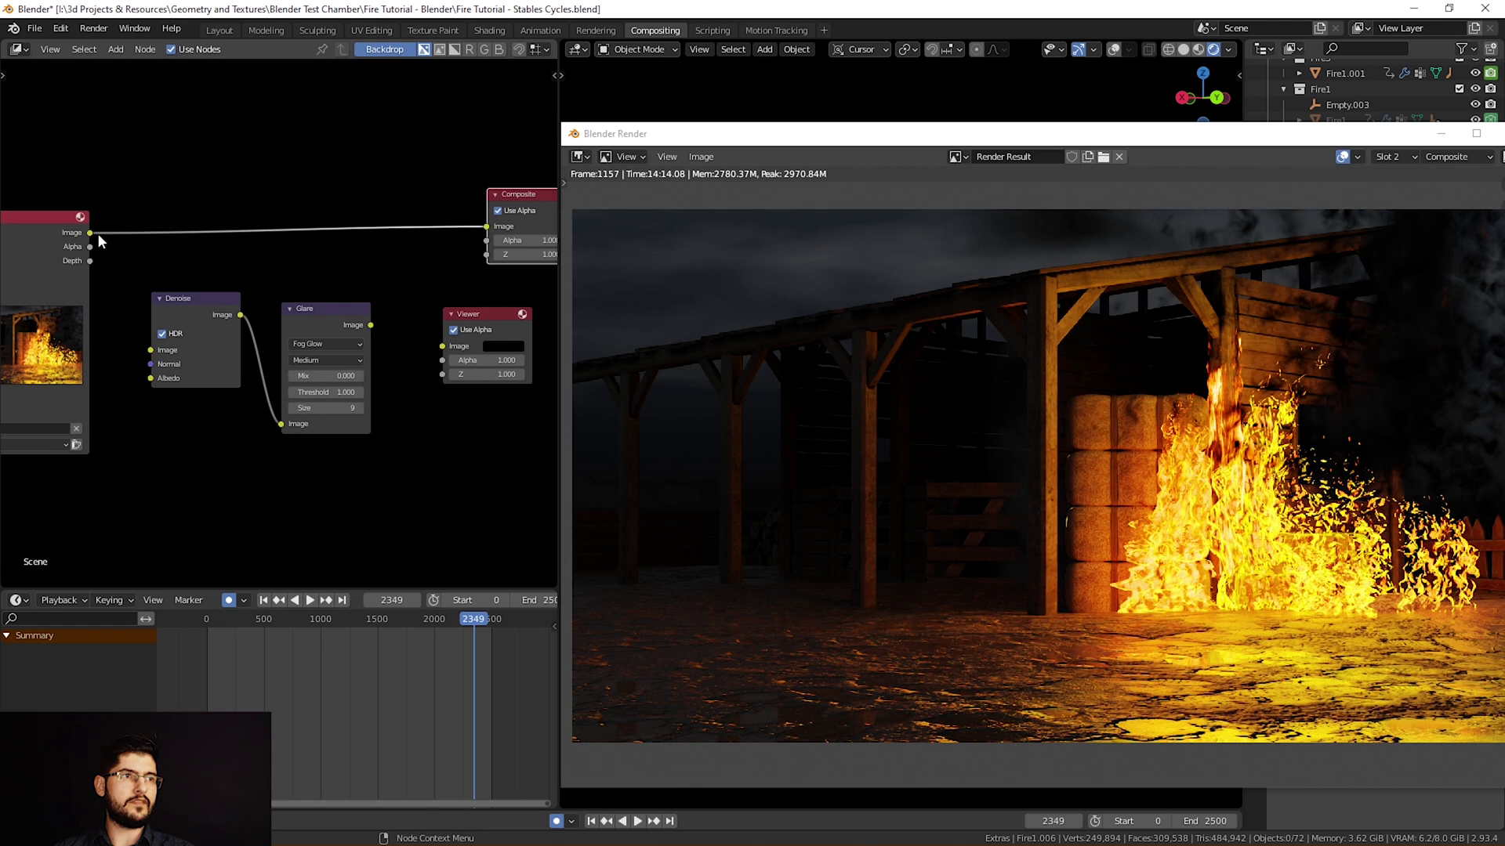
Select Render Layers and link its Image output into the Glare node's Image input
{"action": "middle_click_drag", "start_coordinate": [45, 239], "coordinate": [165, 234]}
{"action": "left_click", "coordinate": [114, 211]}
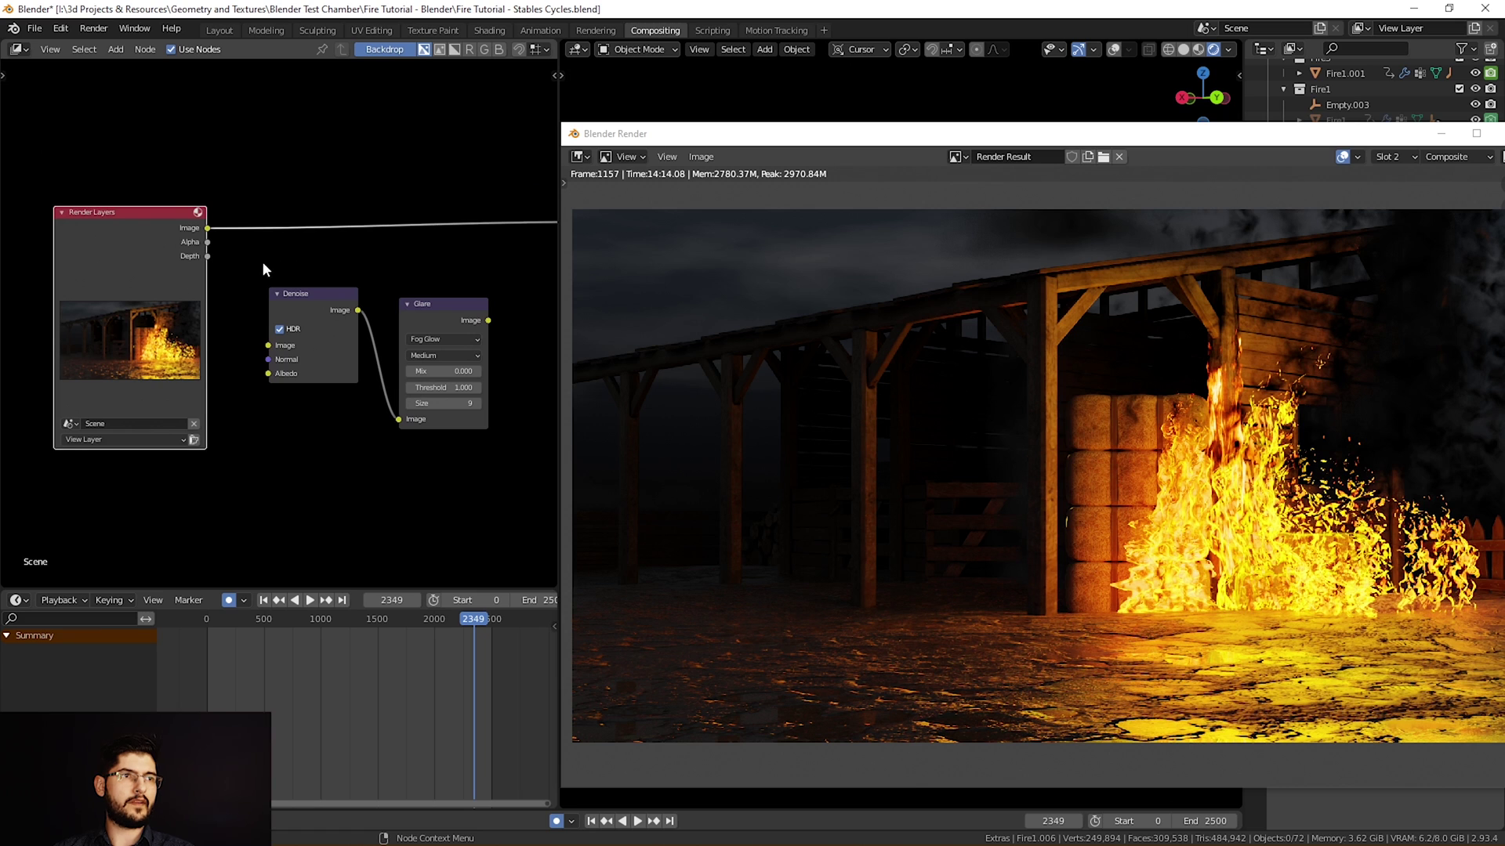
{"action": "scroll", "coordinate": [241, 269], "scroll_direction": "right", "scroll_amount": 1, "text": "ctrl"}
{"action": "left_click_drag", "start_coordinate": [180, 229], "coordinate": [373, 420]}
Nudge the Glare node left and drag a new link from its output
{"action": "middle_click_drag", "start_coordinate": [329, 298], "coordinate": [214, 290]}
{"action": "left_click_drag", "start_coordinate": [309, 299], "coordinate": [461, 214]}
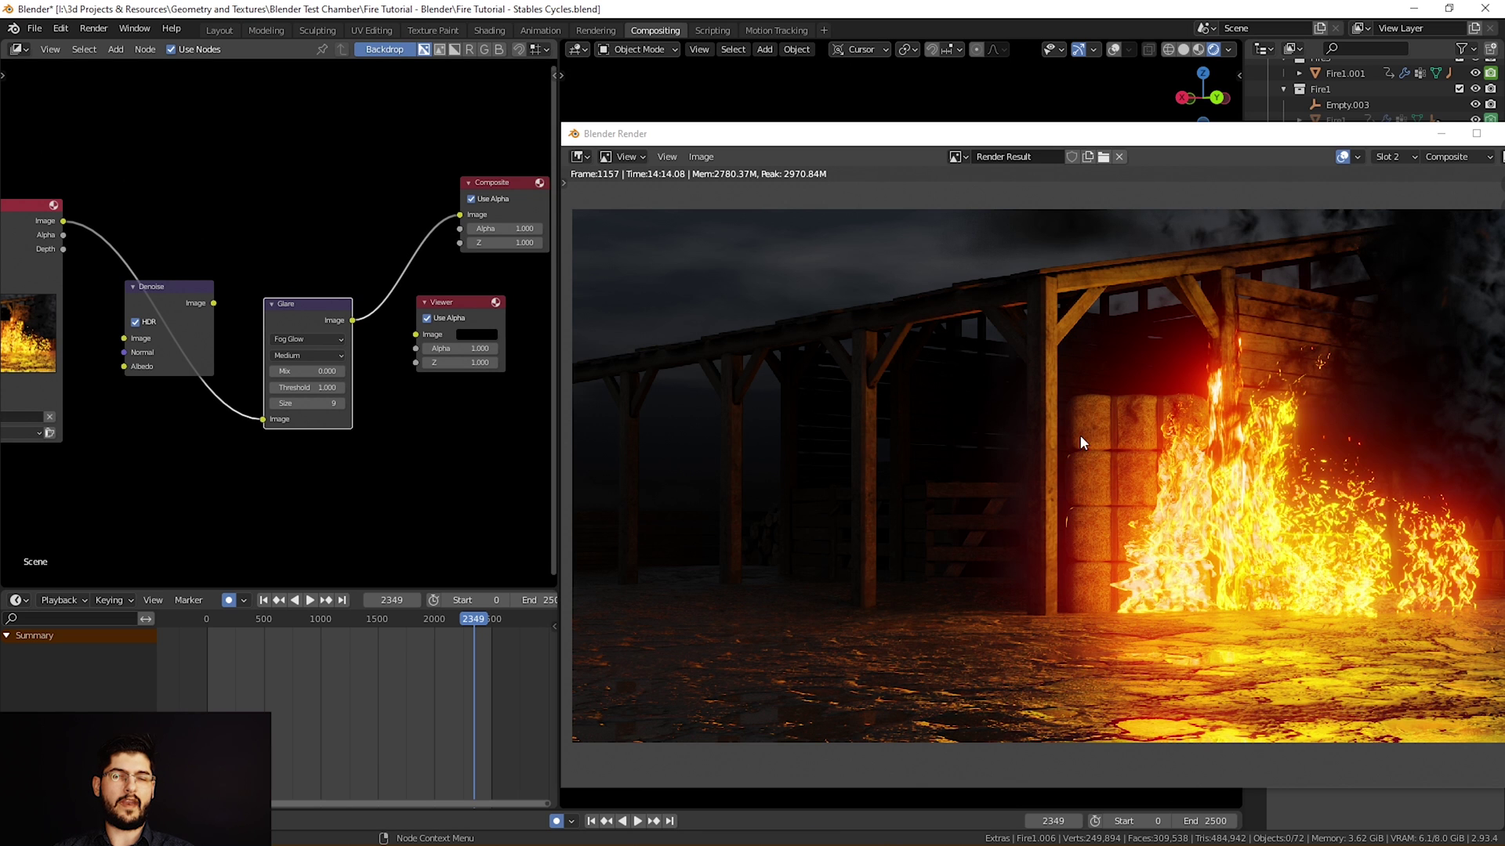
{"action": "scroll", "coordinate": [1171, 468], "scroll_direction": "up", "scroll_amount": 3}
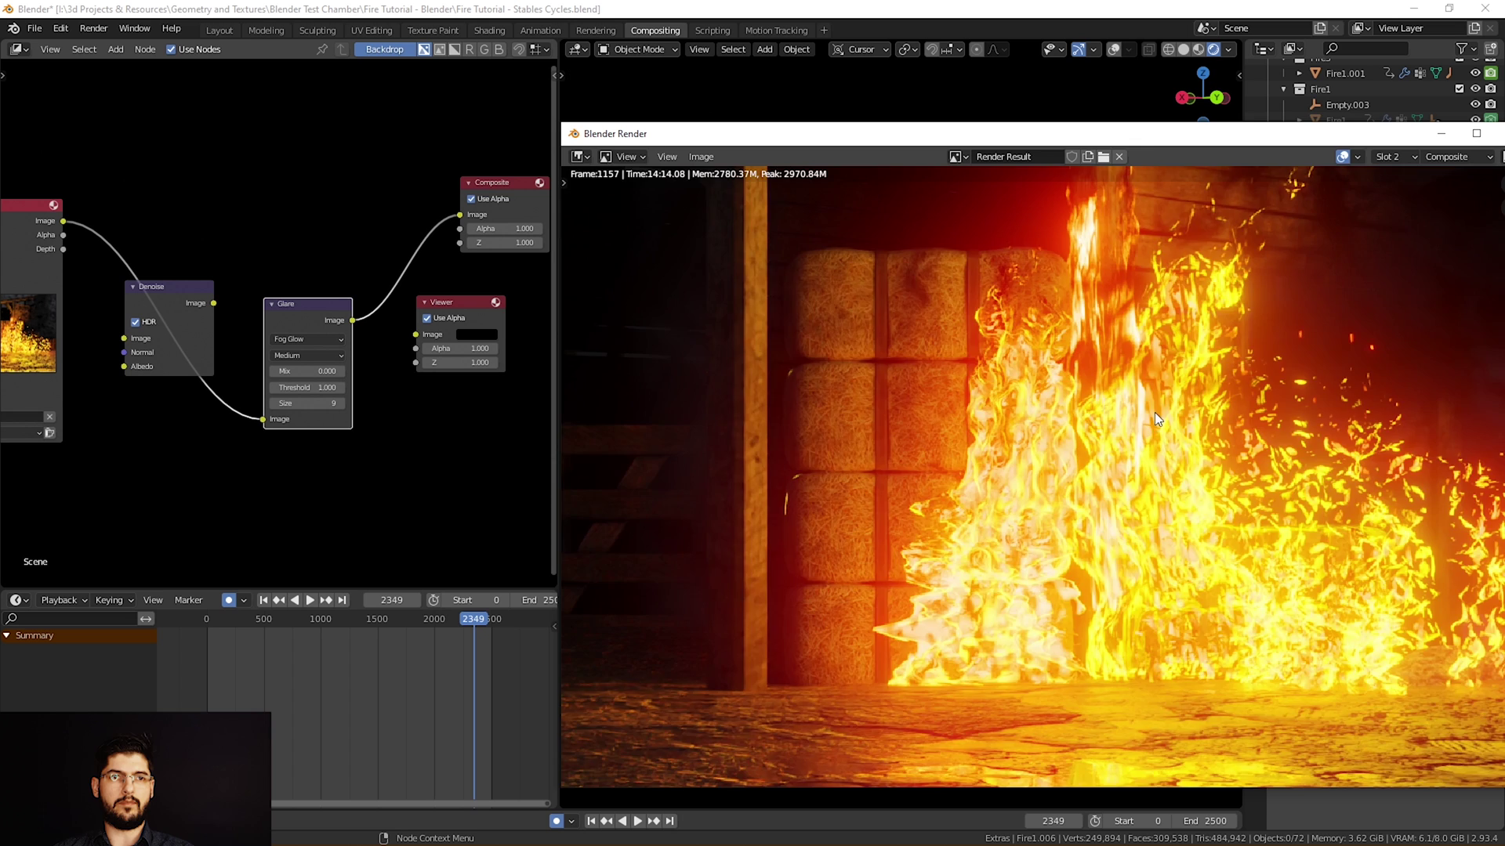
{"action": "scroll", "coordinate": [1019, 411], "scroll_direction": "down", "scroll_amount": 3}
{"action": "scroll", "coordinate": [1019, 427], "scroll_direction": "up", "scroll_amount": 2}
{"action": "scroll", "coordinate": [1079, 449], "scroll_direction": "down", "scroll_amount": 1}
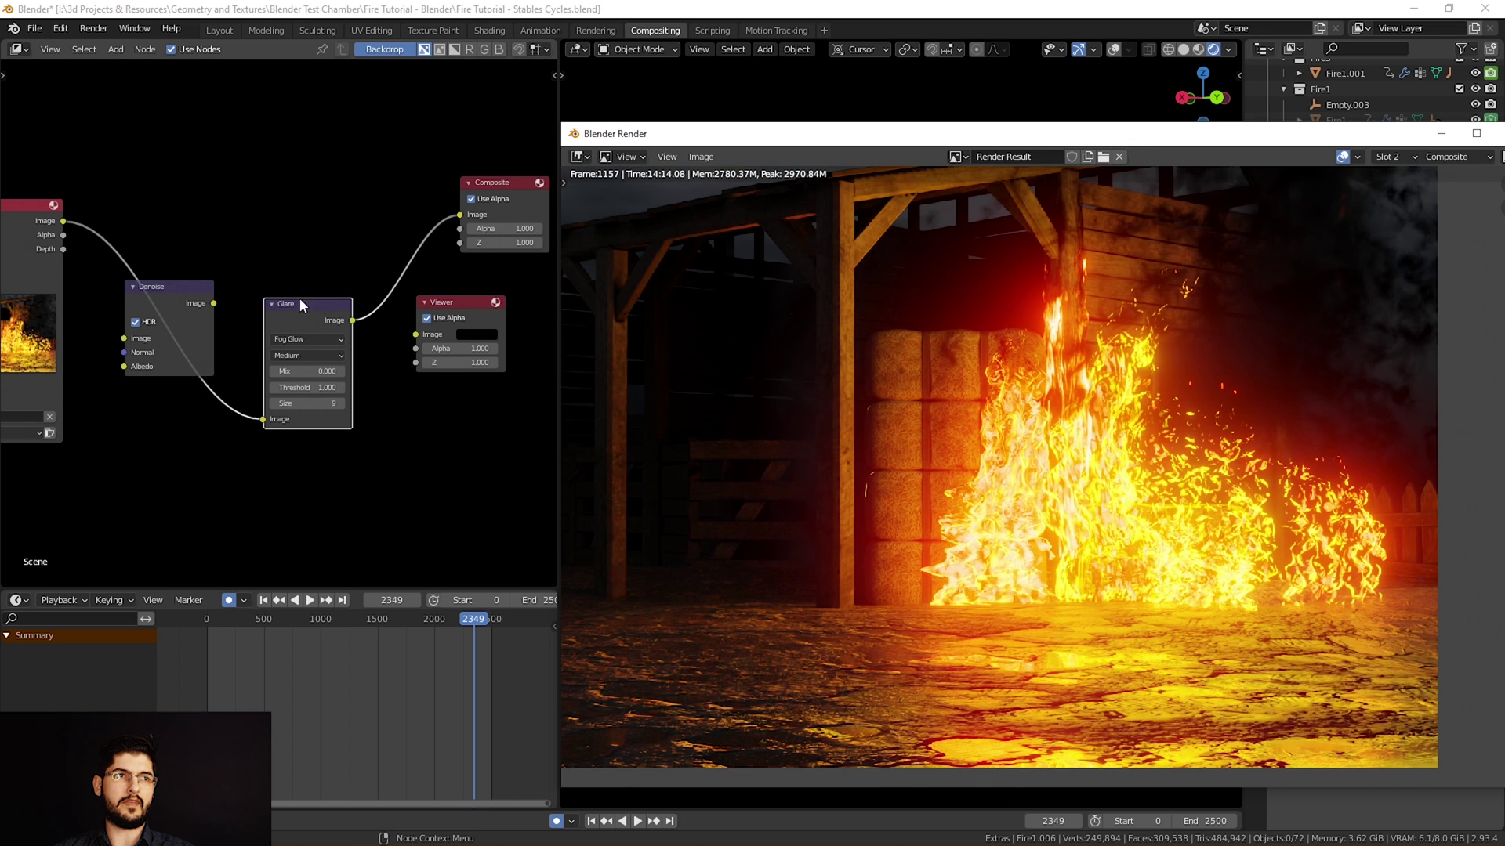
{"action": "left_click", "coordinate": [408, 257]}
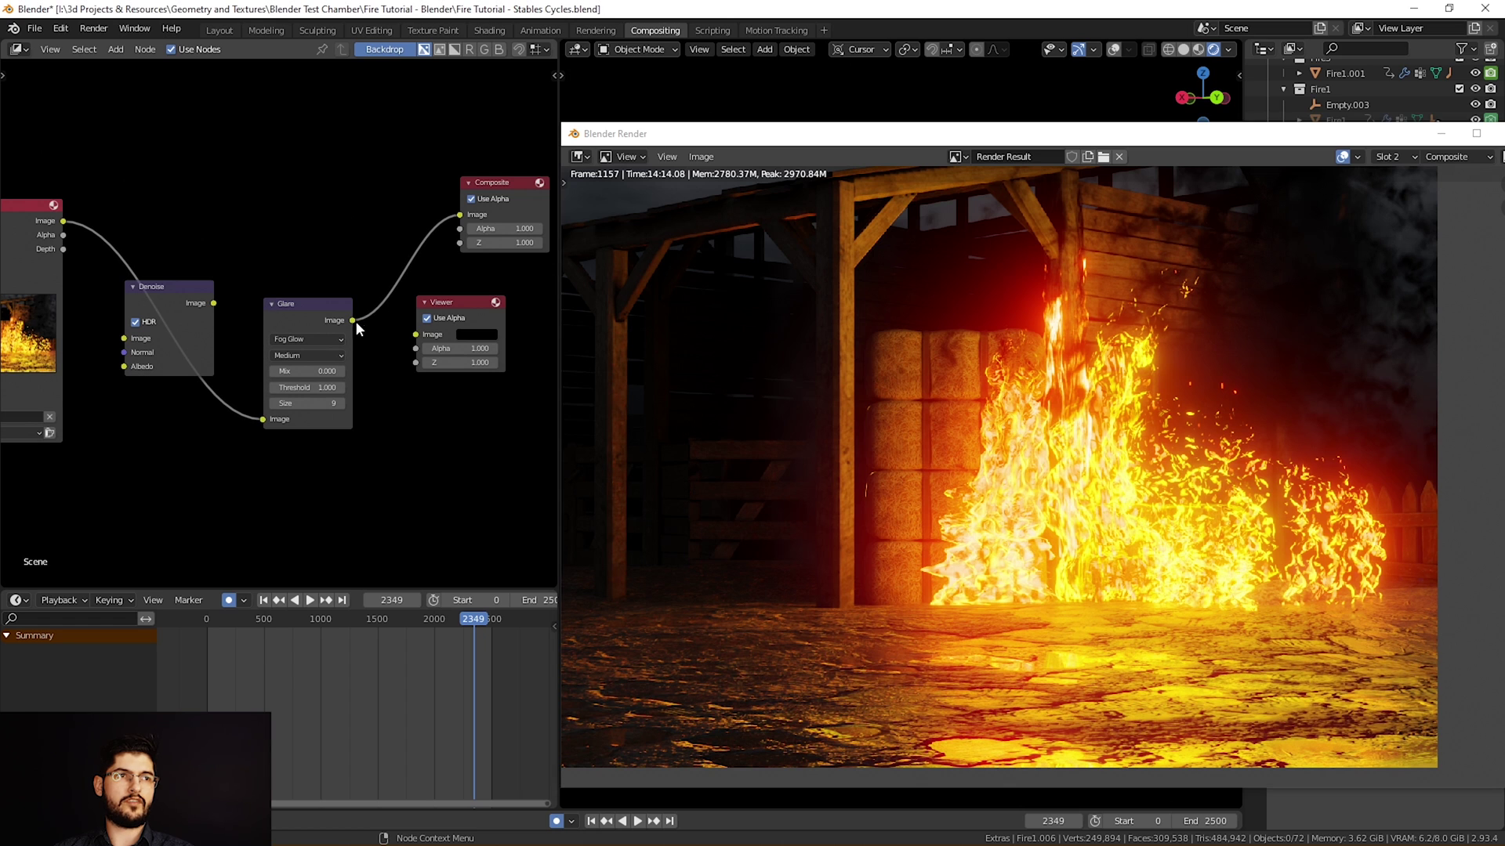
{"action": "left_click_drag", "start_coordinate": [354, 322], "coordinate": [419, 335]}
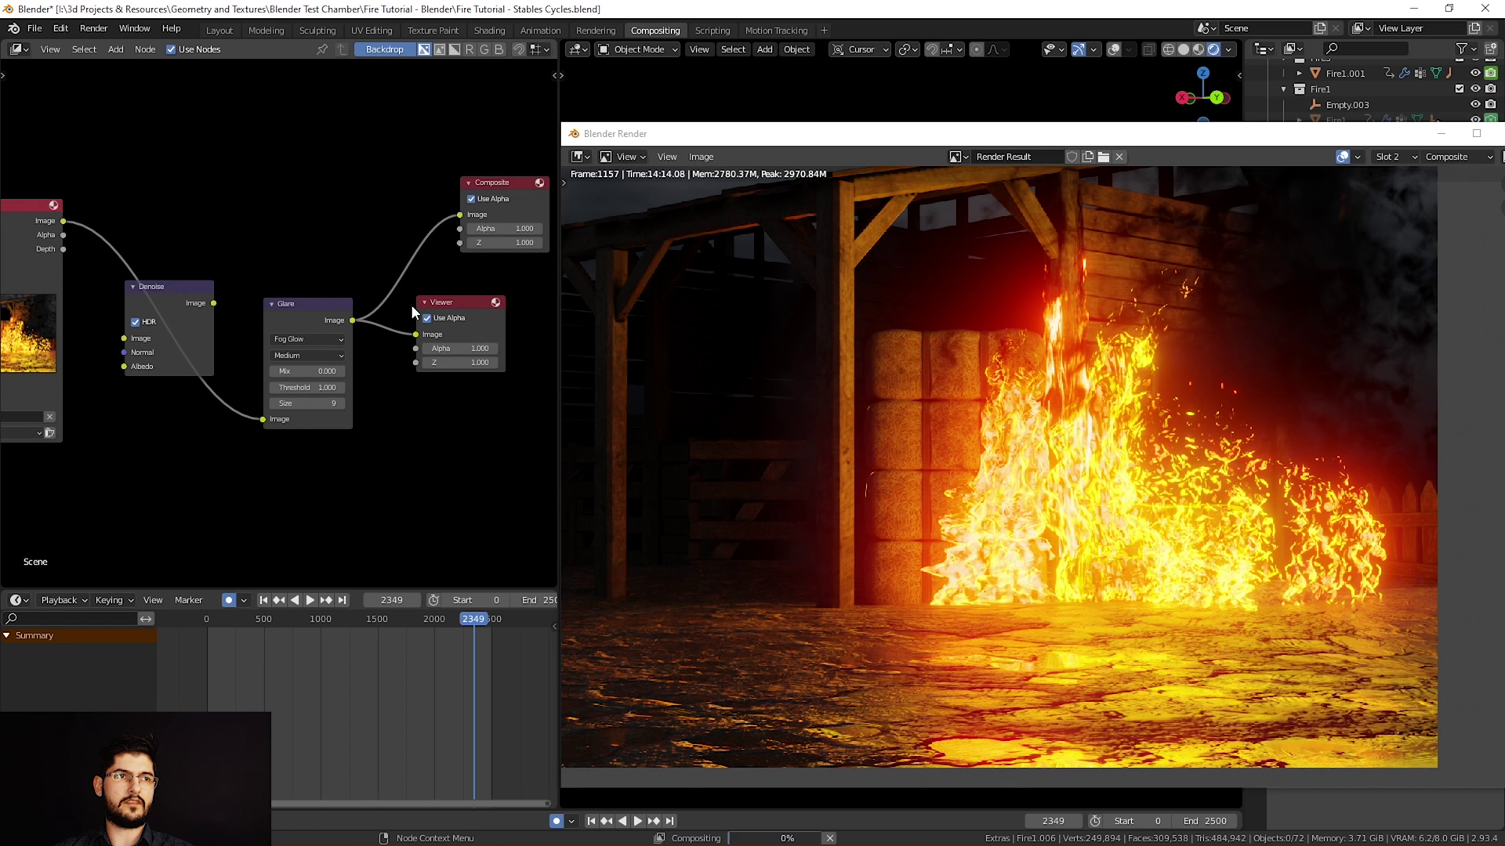
{"action": "scroll", "coordinate": [392, 298], "scroll_direction": "down", "scroll_amount": 2}
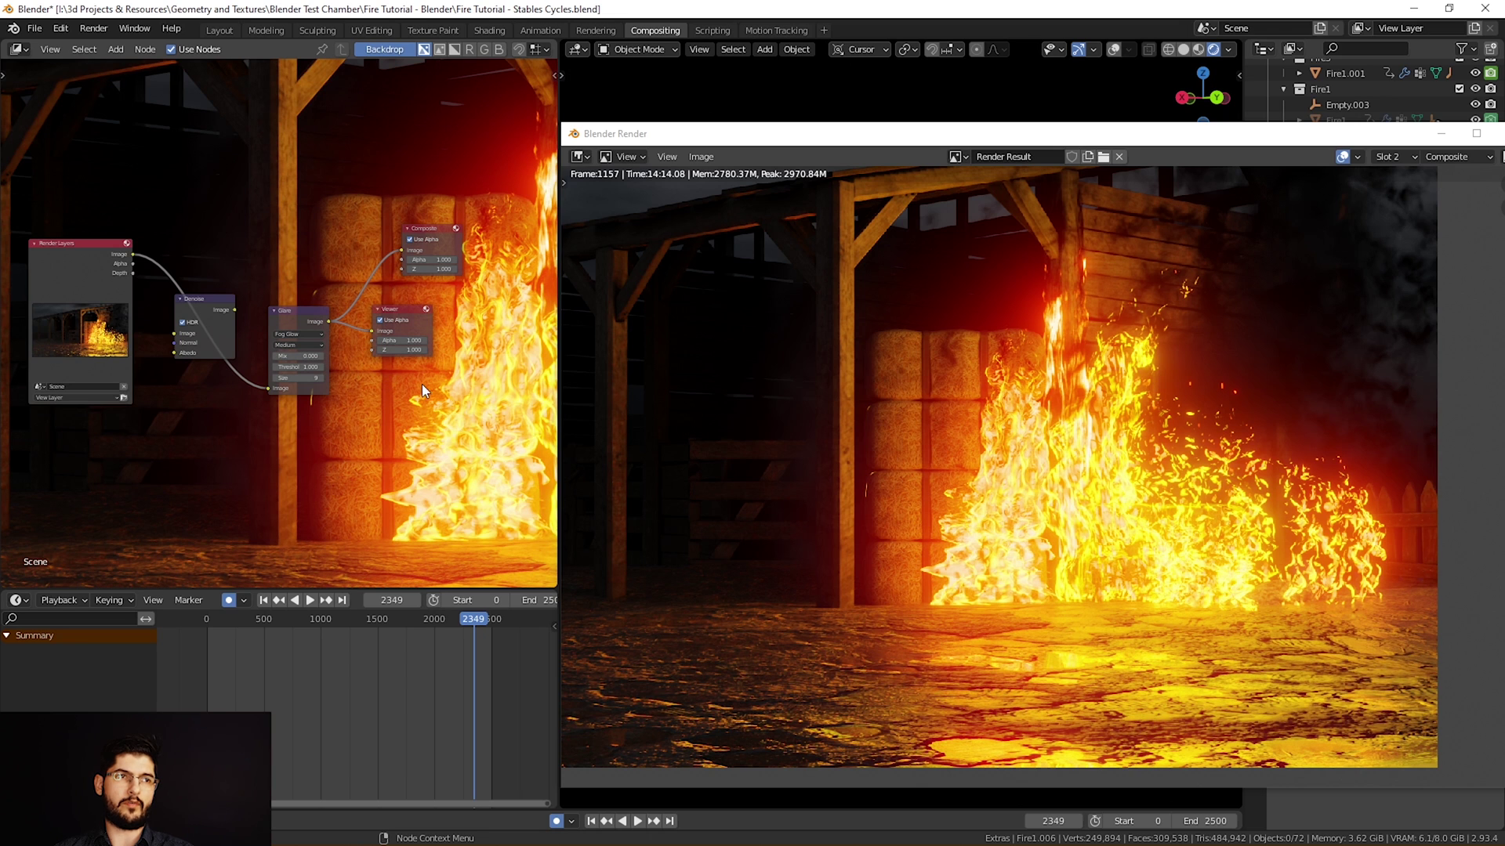
{"action": "scroll", "coordinate": [381, 353], "scroll_direction": "up", "scroll_amount": 2}
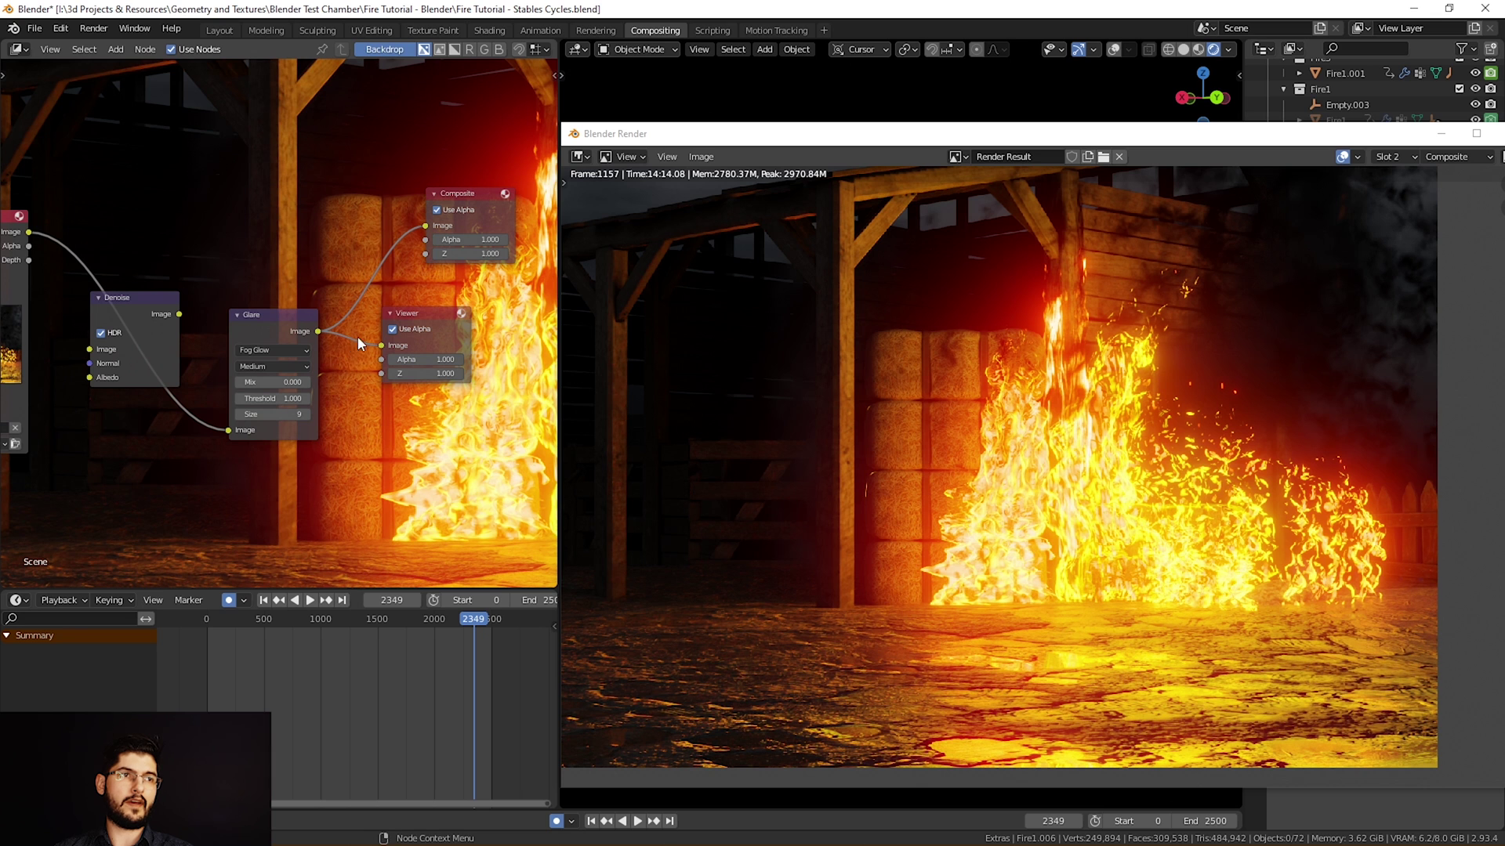
Cut the Glare-to-Viewer link and show the Slot 1 render for comparison
{"action": "right_click_drag", "start_coordinate": [372, 321], "coordinate": [359, 348], "text": "ctrl"}
{"action": "scroll", "coordinate": [1135, 462], "scroll_direction": "down", "scroll_amount": 1}
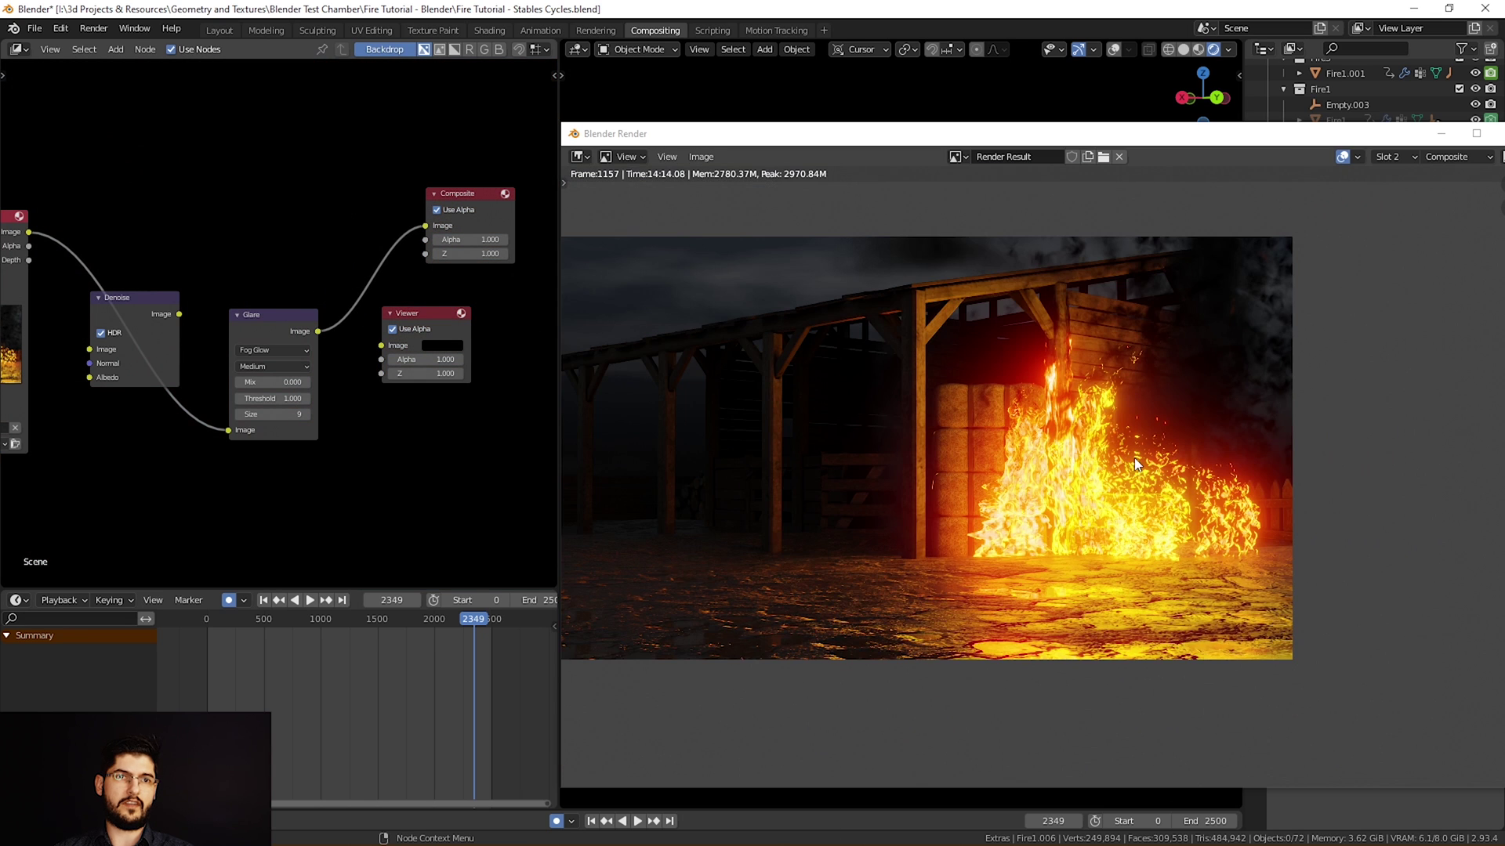
{"action": "scroll", "coordinate": [1014, 510], "scroll_direction": "up", "scroll_amount": 3}
{"action": "key", "text": "j"}
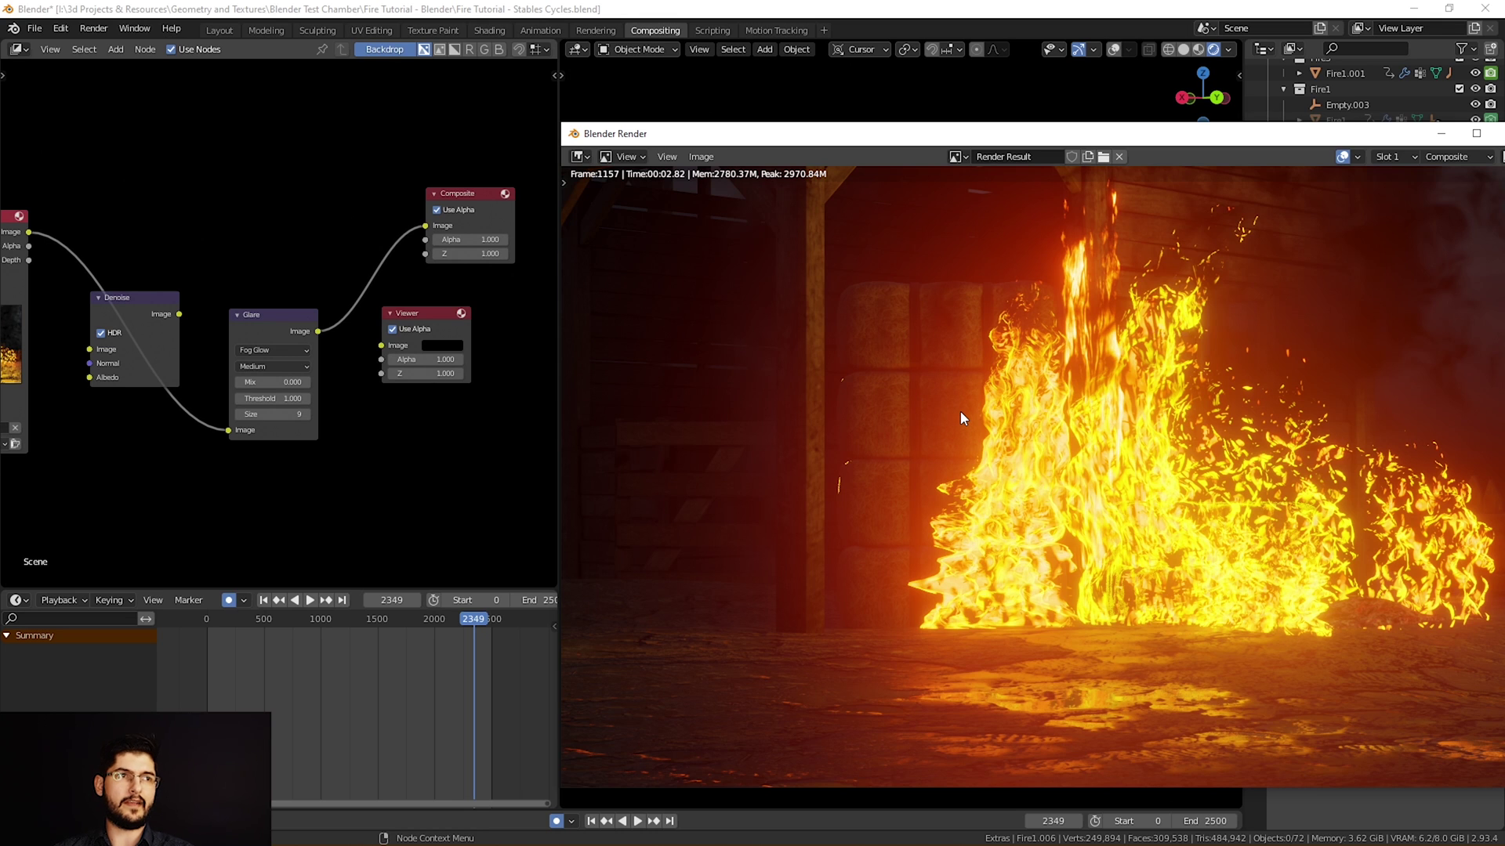
Cut the Glare-to-Composite link, leaving the Glare output unconnected
{"action": "left_click", "coordinate": [239, 340]}
{"action": "middle_click_drag", "start_coordinate": [895, 395], "coordinate": [874, 417]}
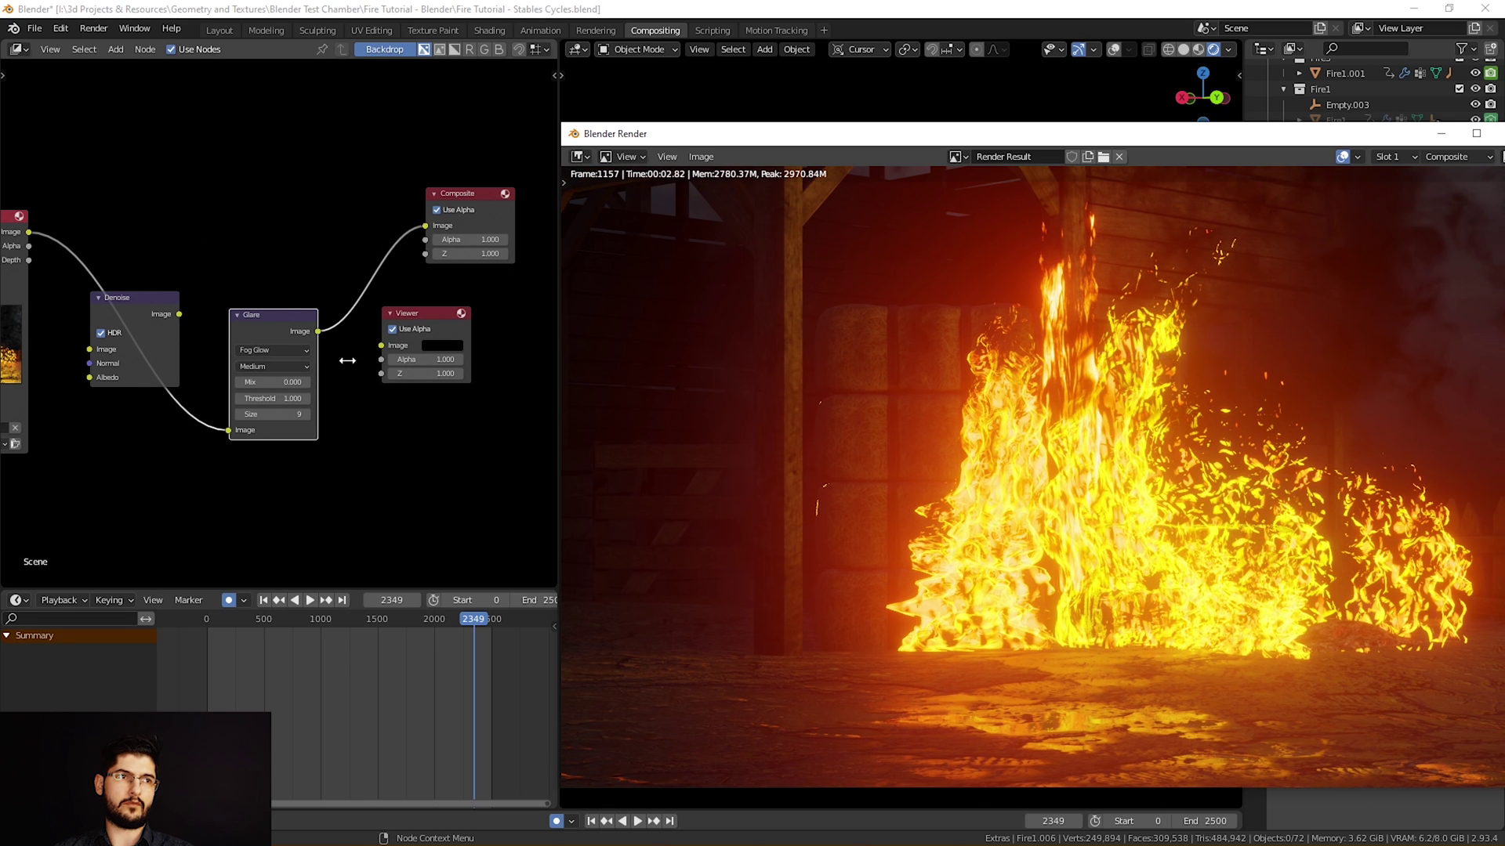
{"action": "right_click", "coordinate": [406, 238]}
{"action": "key", "text": "Escape"}
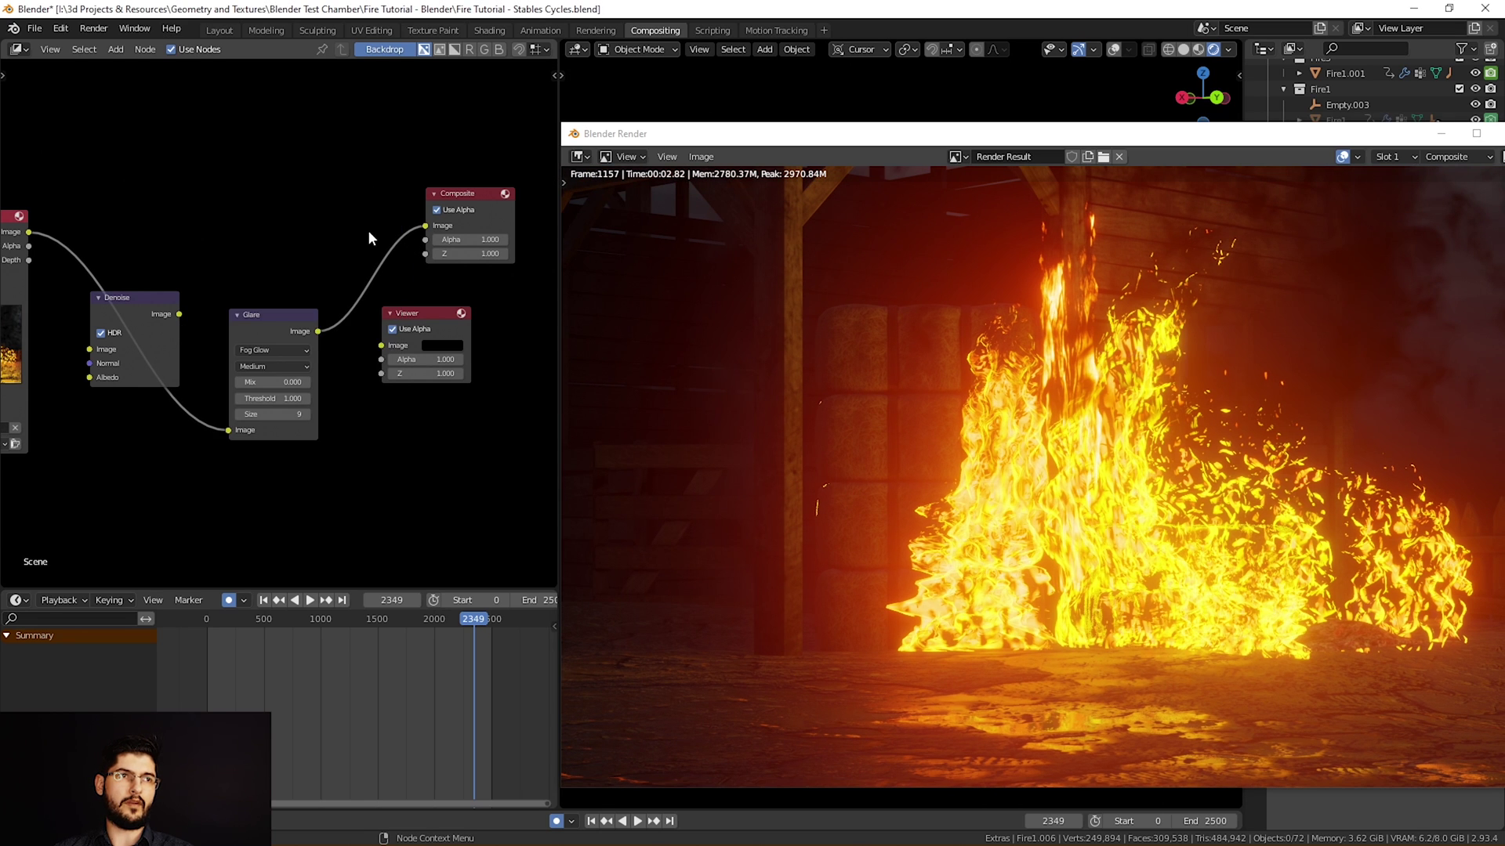
{"action": "left_click_drag", "start_coordinate": [424, 225], "coordinate": [379, 251]}
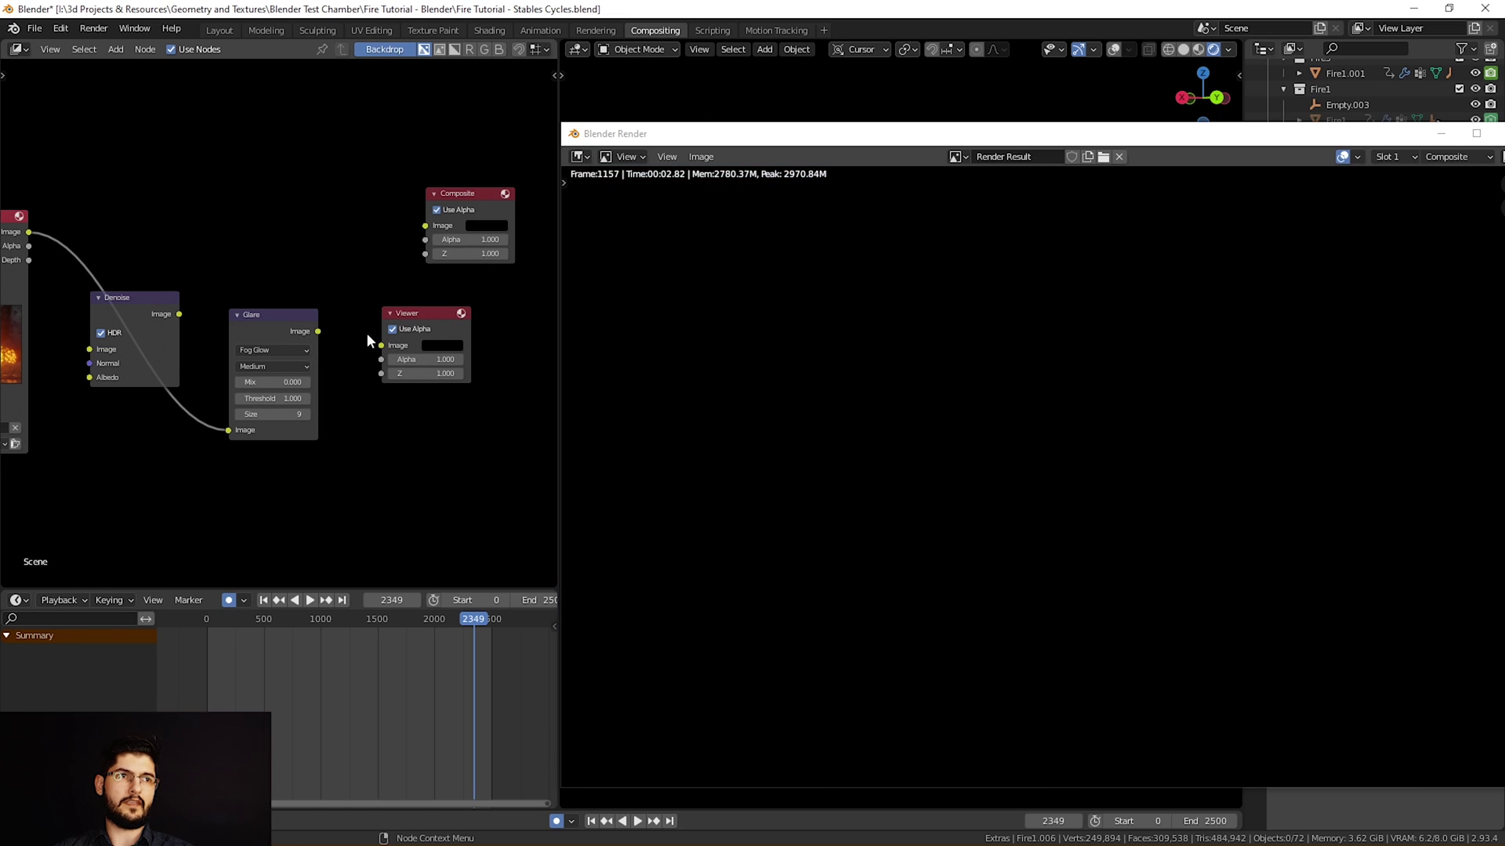
{"action": "left_click_drag", "start_coordinate": [319, 332], "coordinate": [364, 373]}
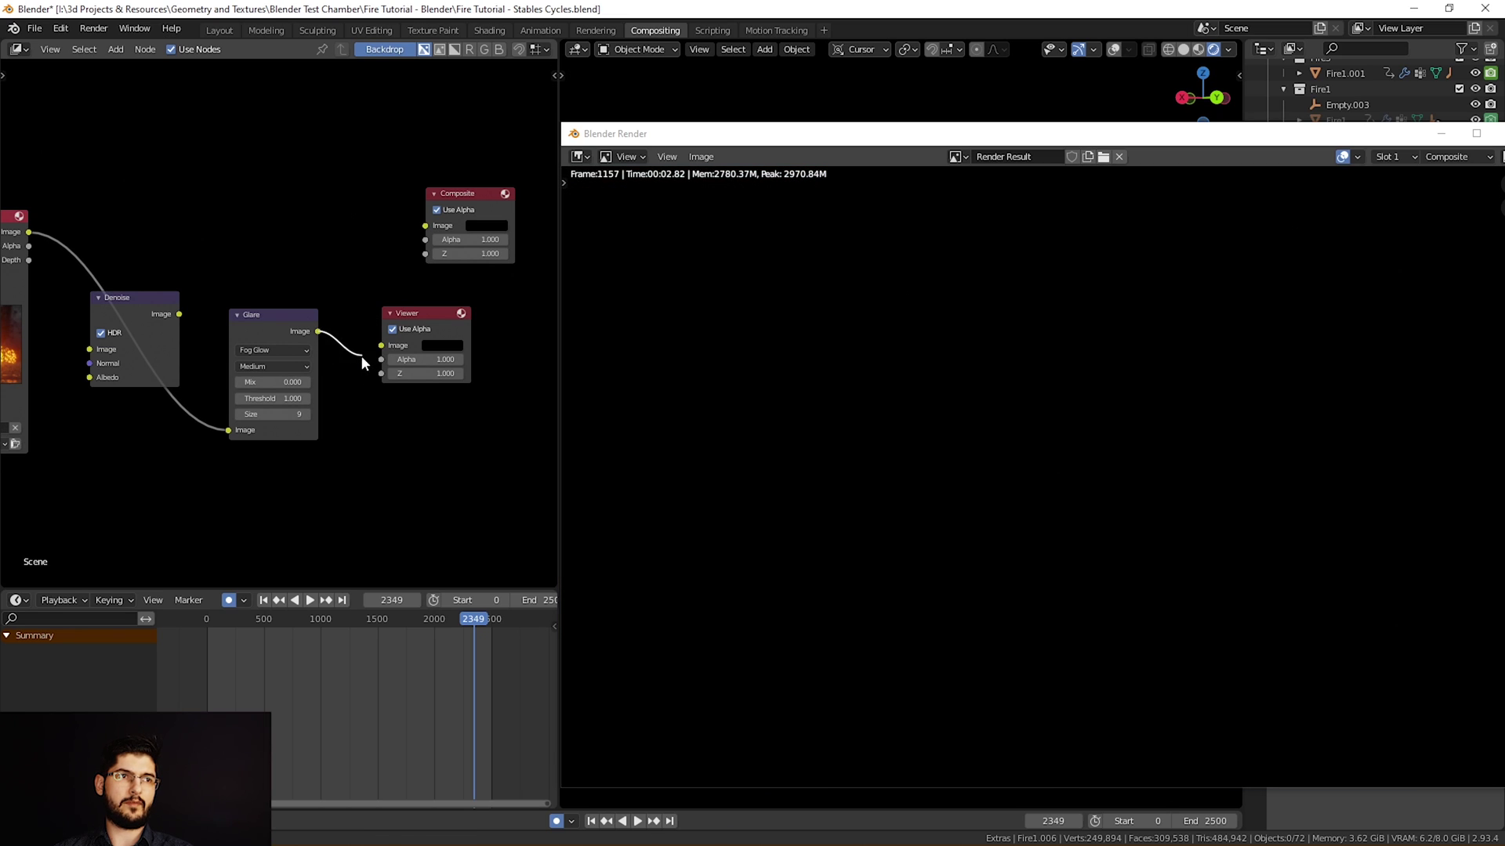
{"action": "left_click_drag", "start_coordinate": [341, 314], "coordinate": [199, 232]}
{"action": "middle_click_drag", "start_coordinate": [198, 232], "coordinate": [259, 232]}
Link Render Layers Image straight to Composite and return to the Slot 2 render
{"action": "left_click_drag", "start_coordinate": [89, 232], "coordinate": [489, 227]}
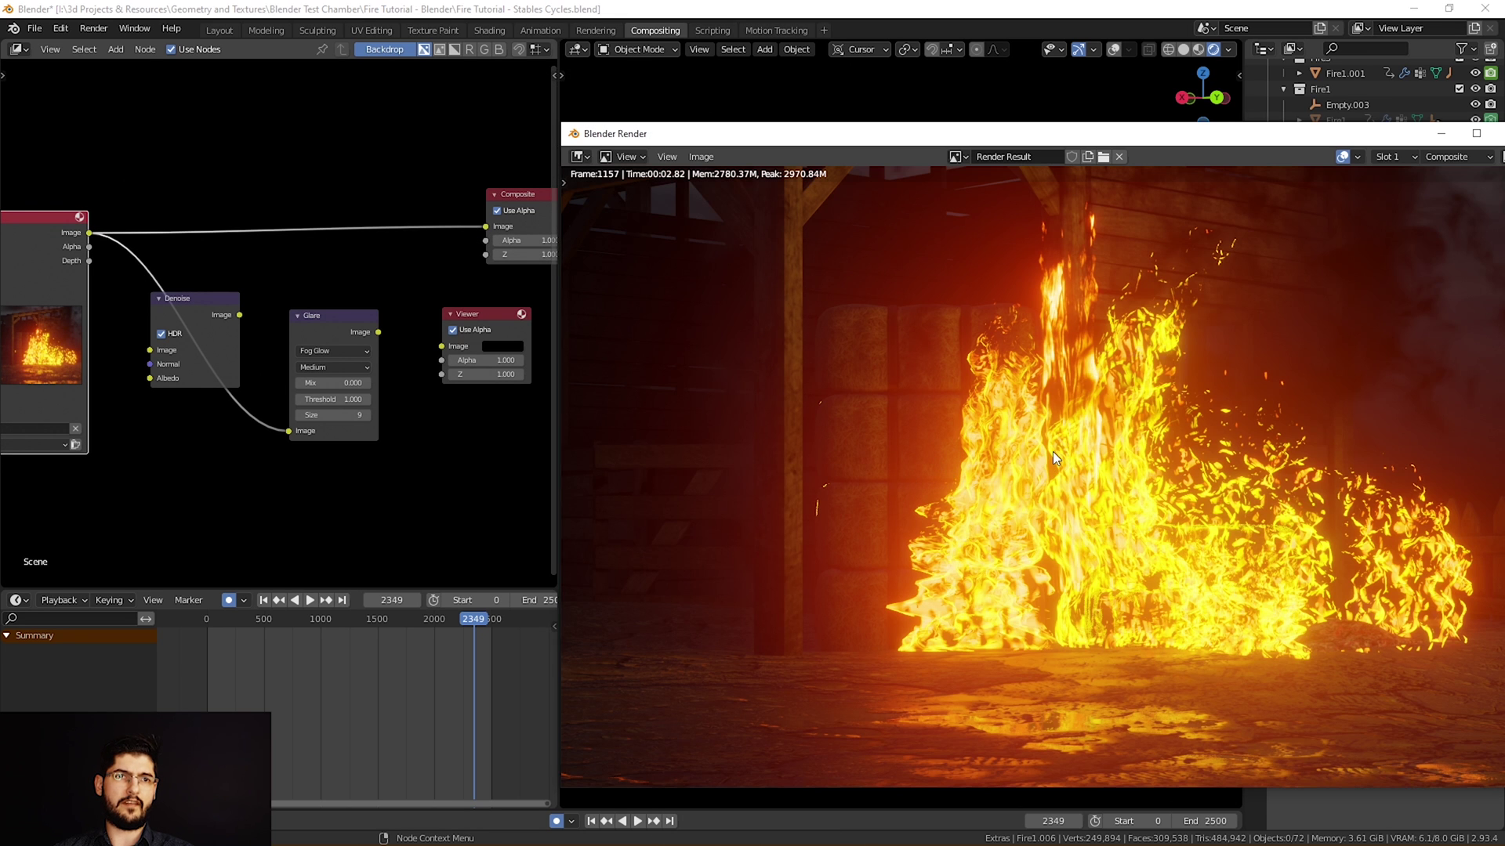
{"action": "key", "text": "j"}
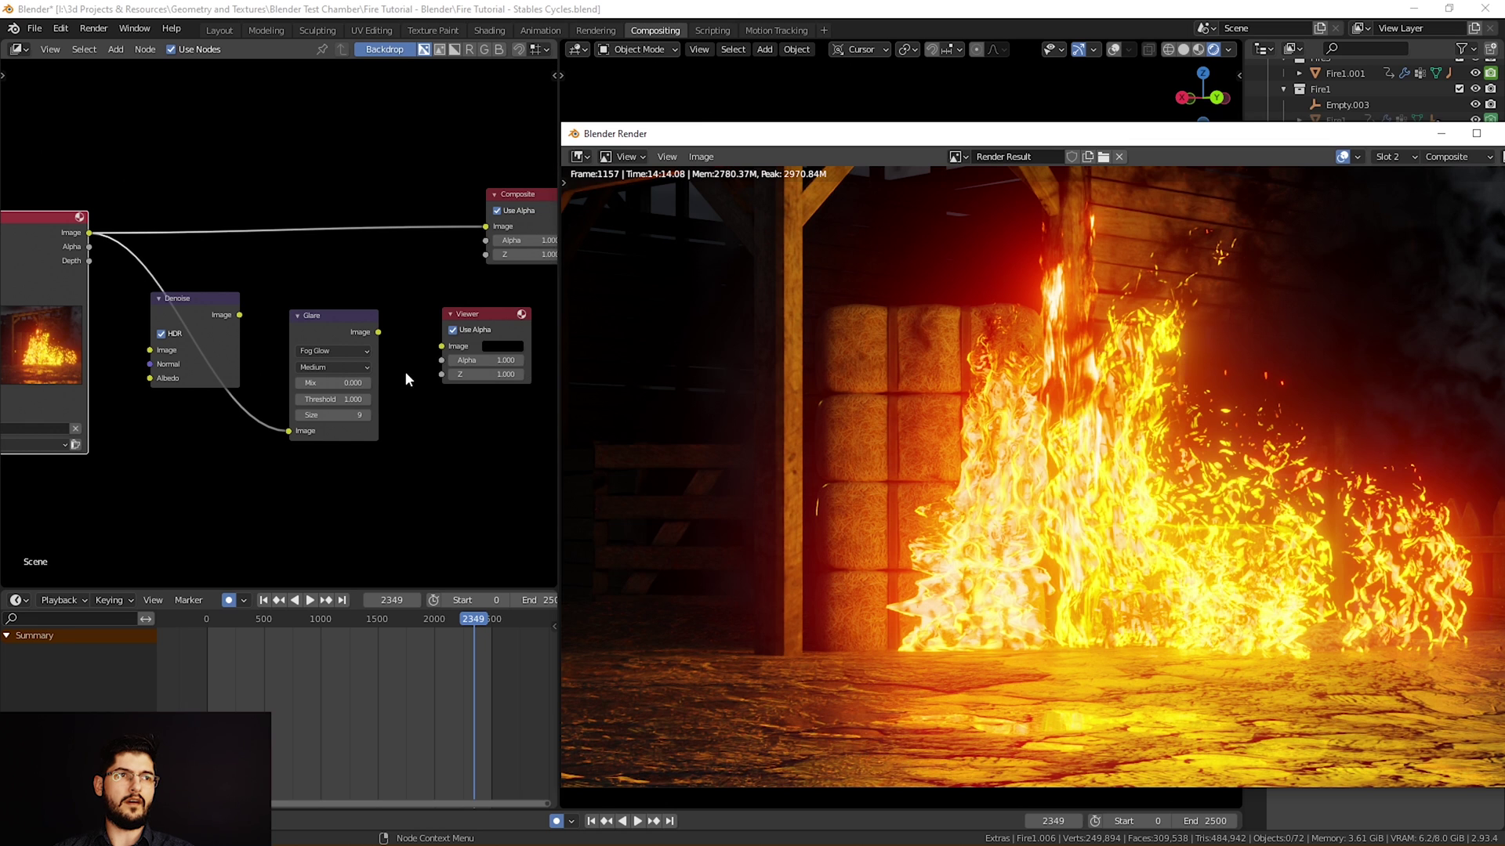
{"action": "middle_click_drag", "start_coordinate": [404, 370], "coordinate": [359, 360]}
{"action": "scroll", "coordinate": [360, 360], "scroll_direction": "down", "scroll_amount": 1}
{"action": "scroll", "coordinate": [260, 376], "scroll_direction": "up", "scroll_amount": 1}
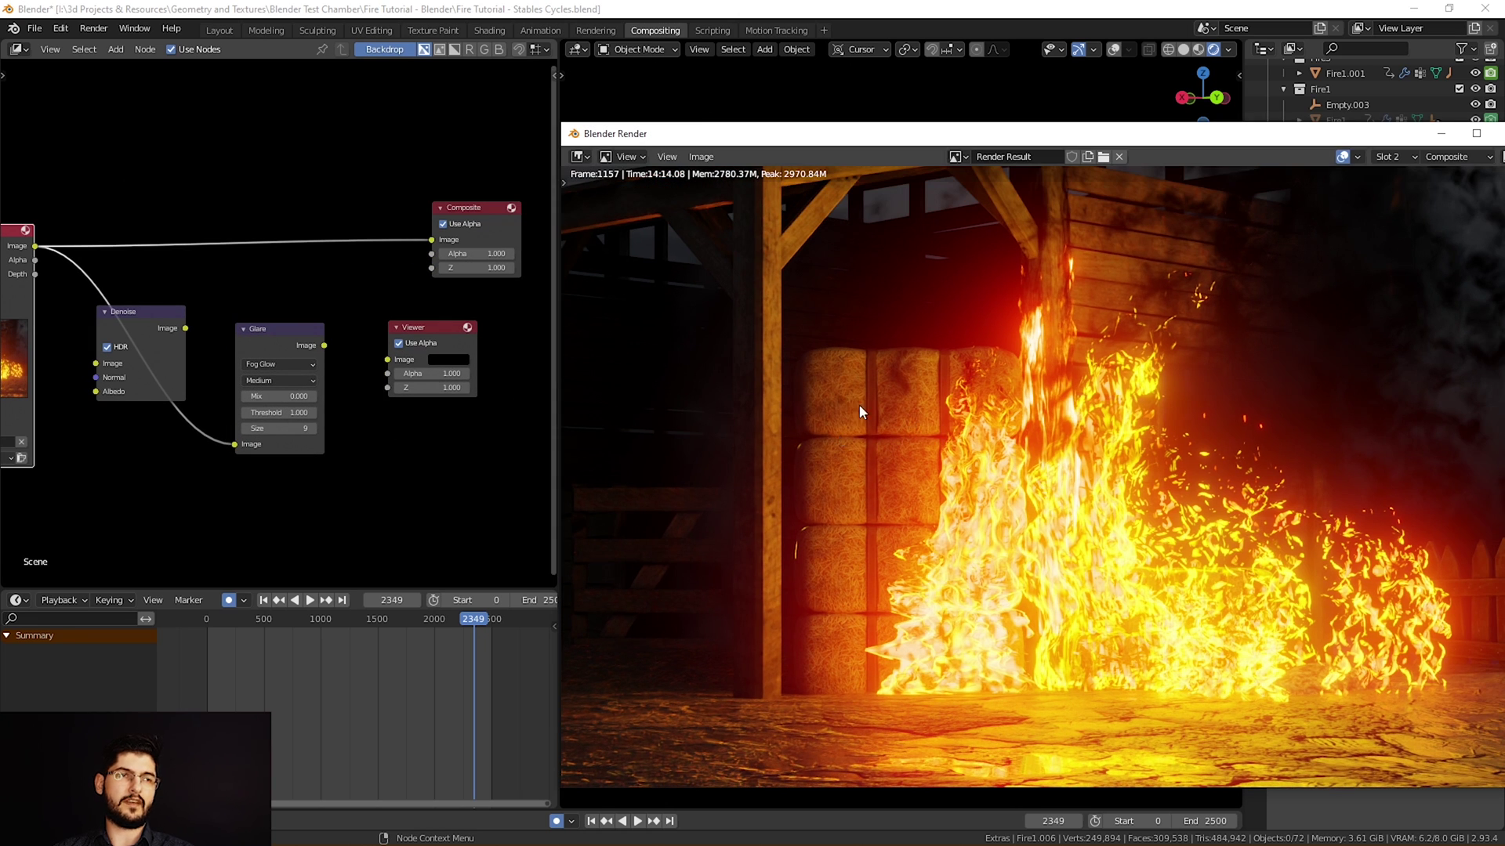
{"action": "middle_click_drag", "start_coordinate": [181, 250], "coordinate": [228, 253]}
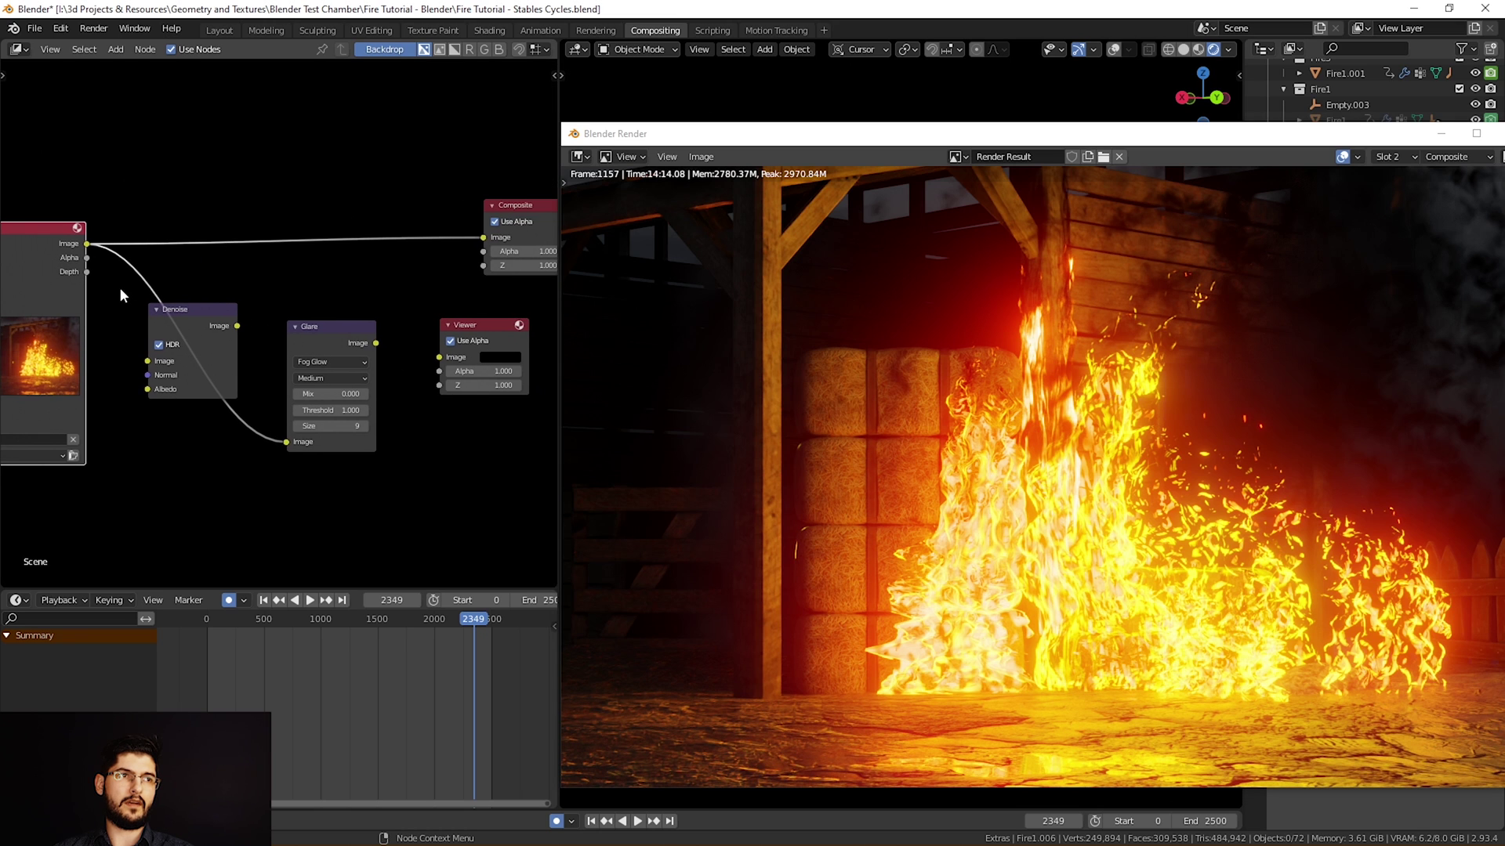
{"action": "scroll", "coordinate": [309, 302], "scroll_direction": "down", "scroll_amount": 1}
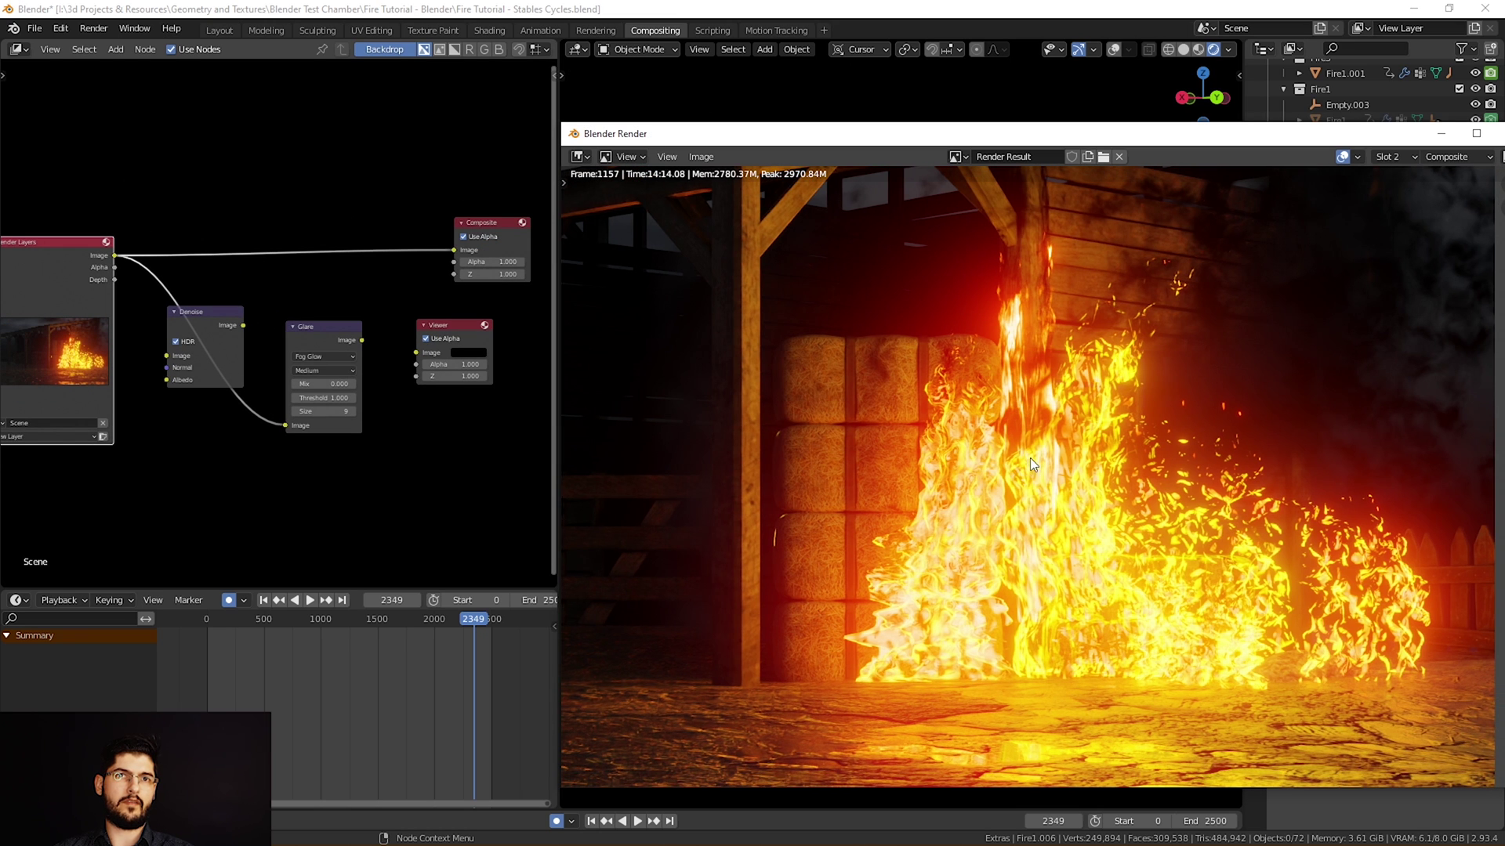
{"action": "middle_click_drag", "start_coordinate": [1030, 458], "coordinate": [1013, 458]}
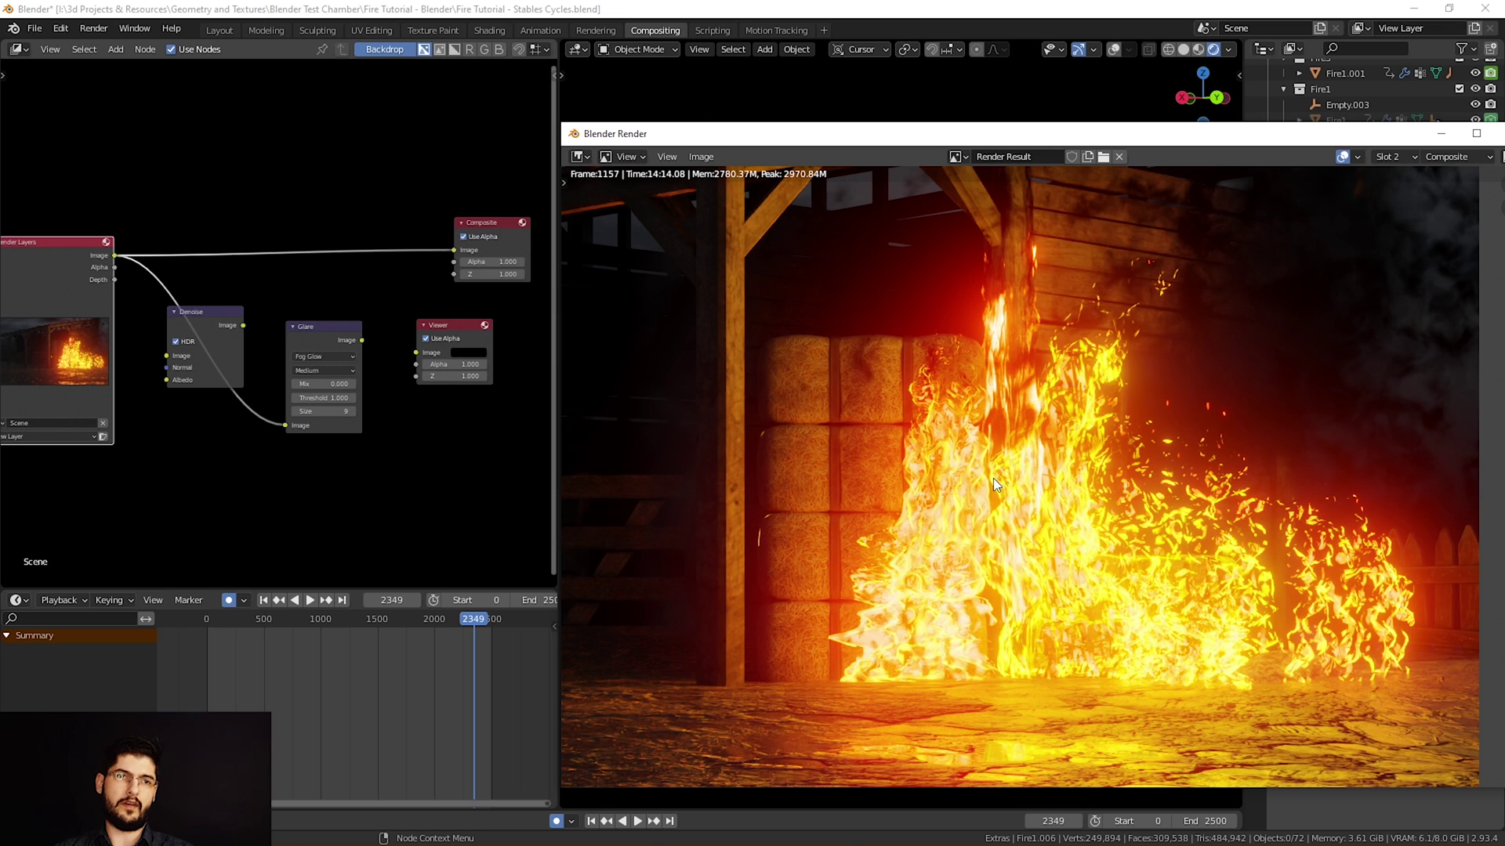
Cut and reconnect Render Layers Image into the Glare node's Image input
{"action": "scroll", "coordinate": [288, 334], "scroll_direction": "up", "scroll_amount": 1}
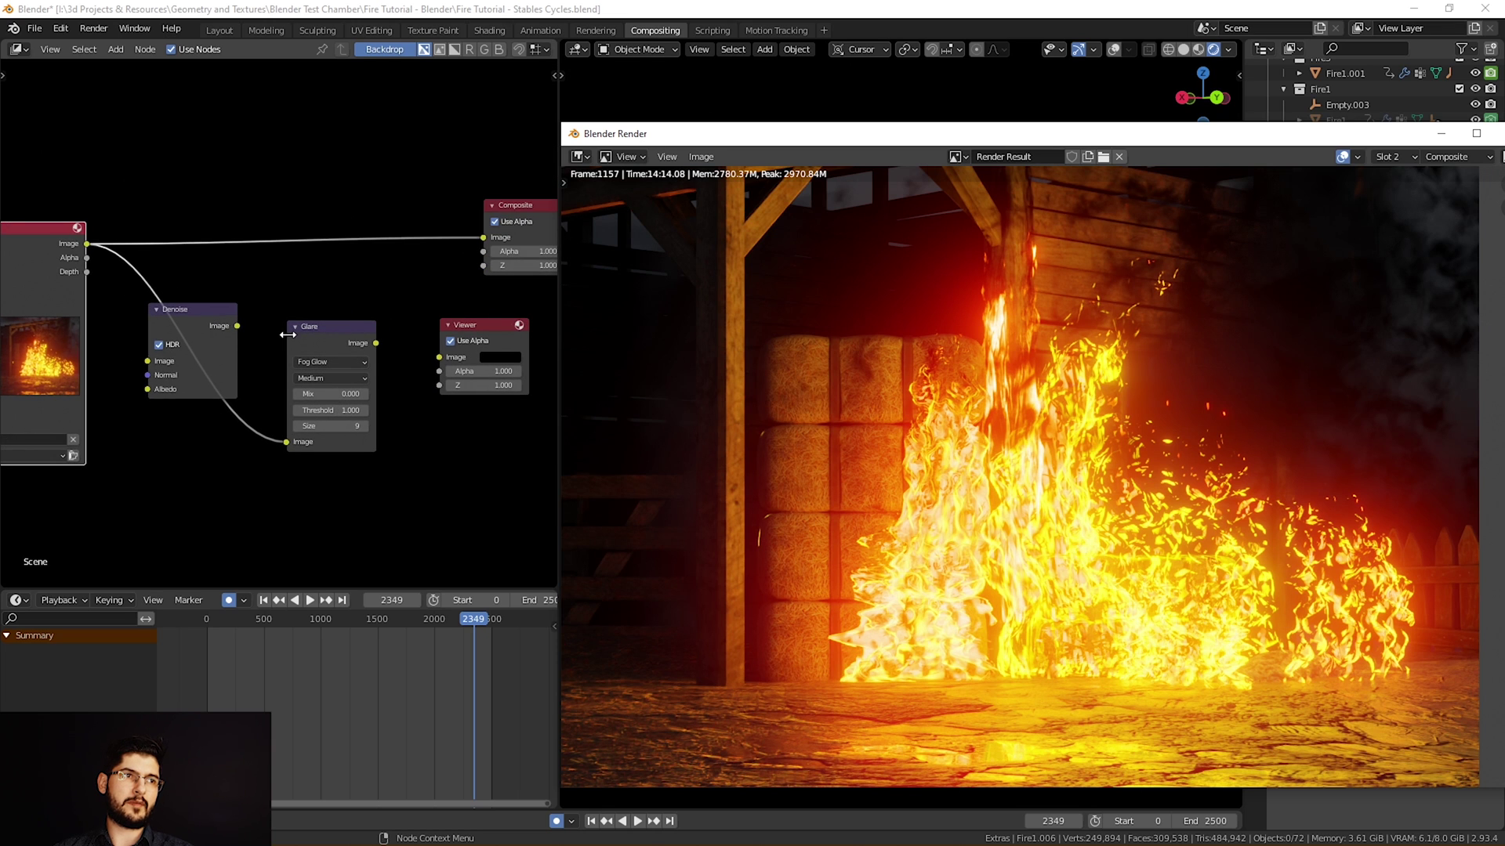
{"action": "right_click", "coordinate": [269, 394]}
{"action": "key", "text": "Escape"}
{"action": "right_click_drag", "start_coordinate": [275, 406], "coordinate": [228, 436], "text": "ctrl"}
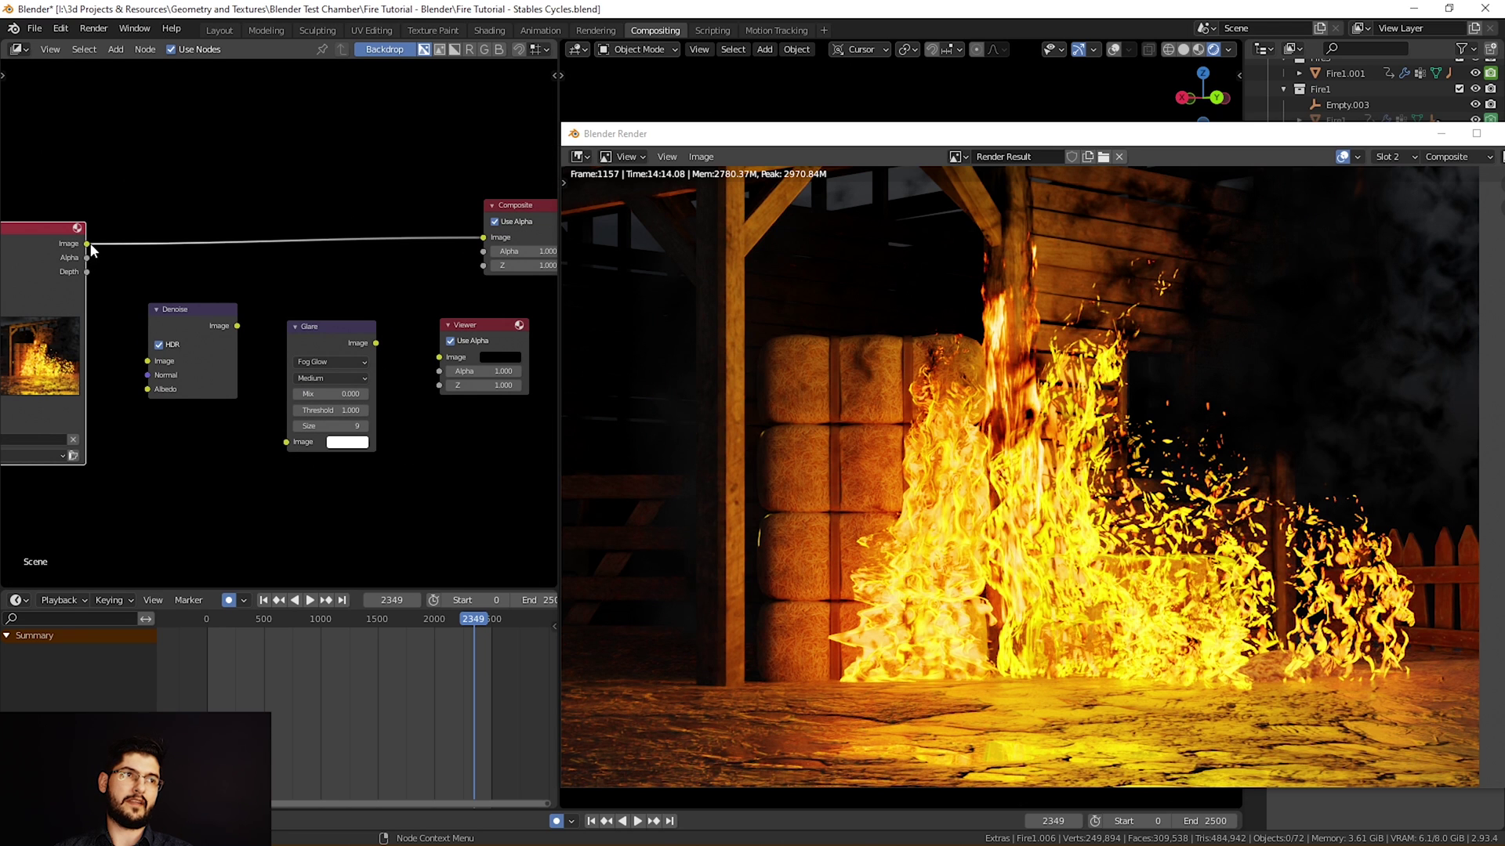
{"action": "left_click_drag", "start_coordinate": [91, 243], "coordinate": [286, 443]}
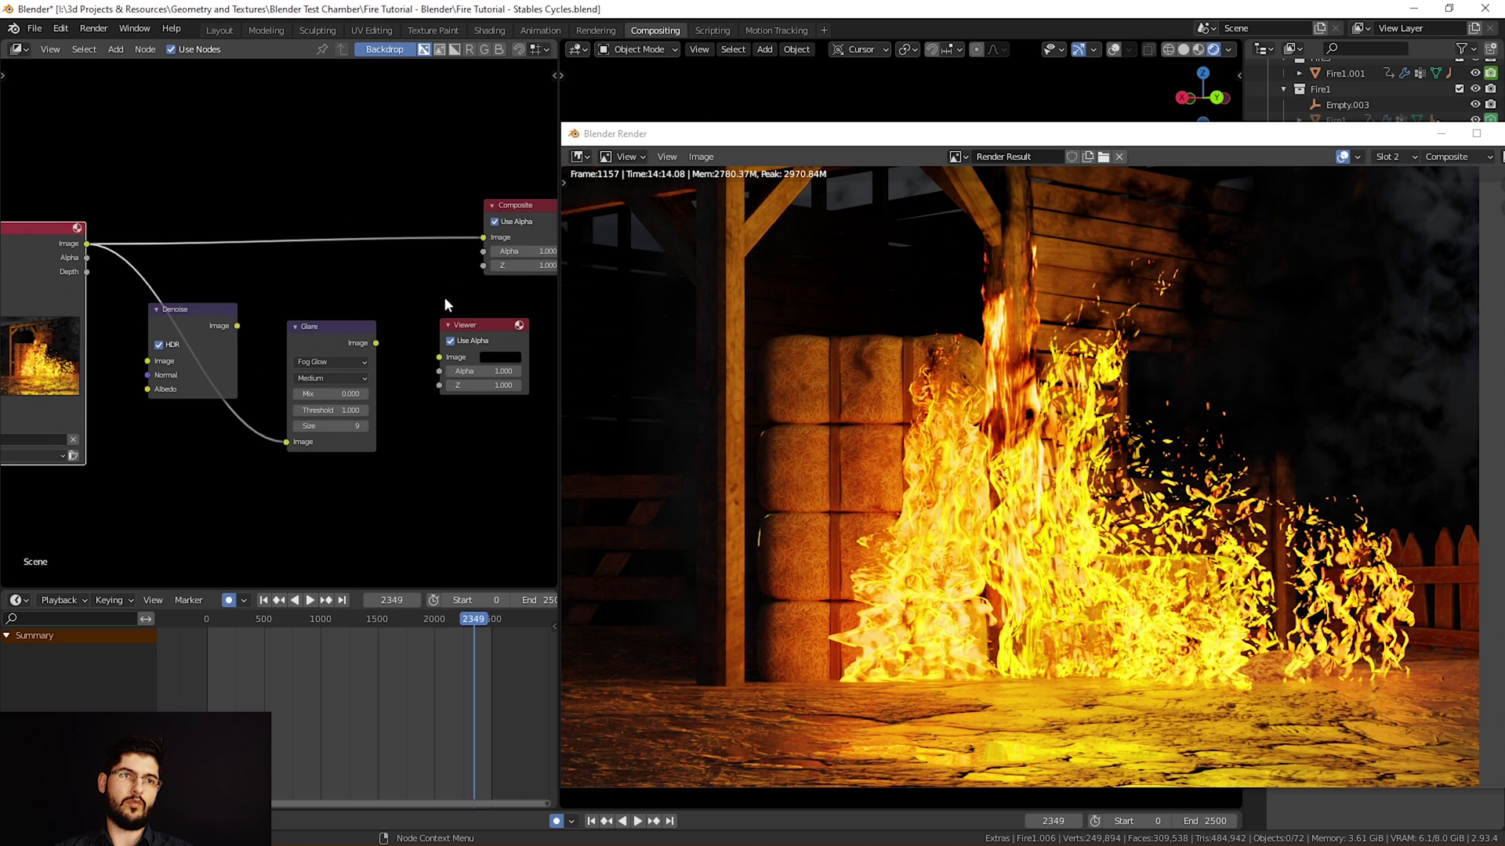
Route the Glare output into the Composite node's Image socket
{"action": "scroll", "coordinate": [391, 416], "scroll_direction": "right", "scroll_amount": 3, "text": "ctrl"}
{"action": "scroll", "coordinate": [360, 403], "scroll_direction": "left", "scroll_amount": 2, "text": "ctrl"}
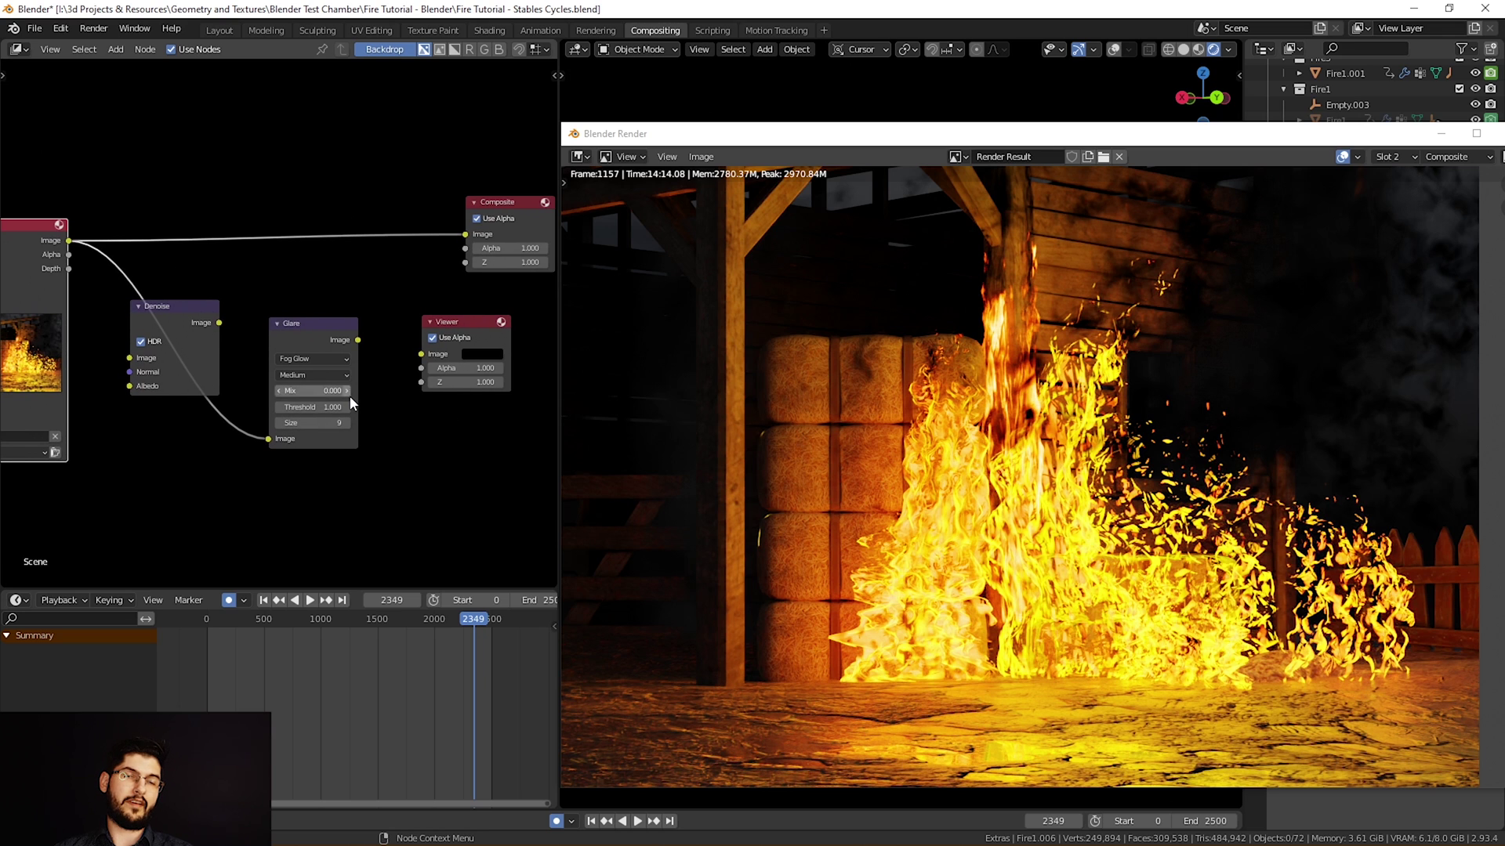
{"action": "scroll", "coordinate": [263, 400], "scroll_direction": "up", "scroll_amount": 1}
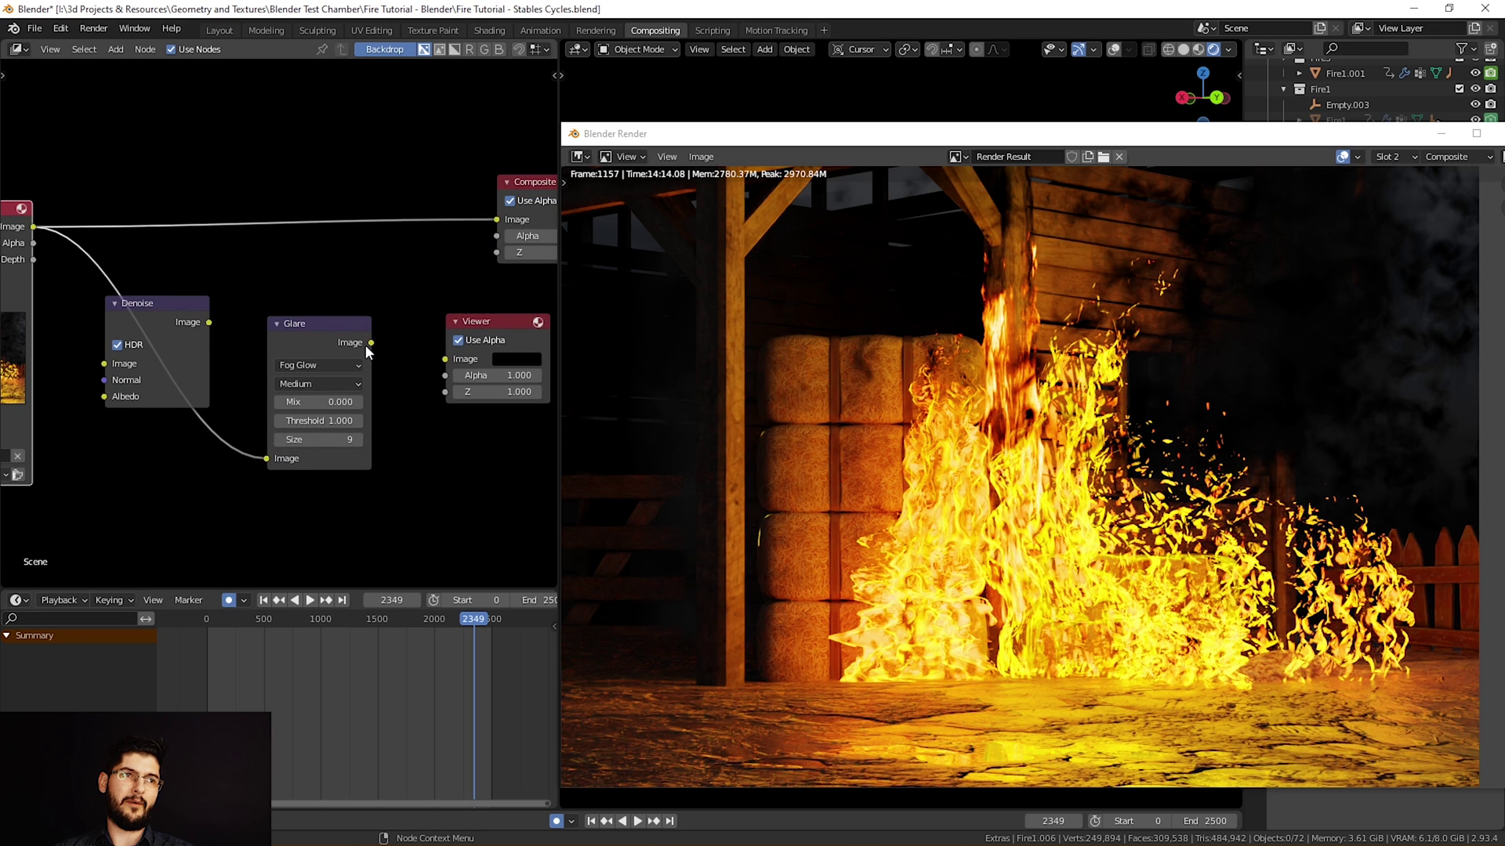
{"action": "left_click_drag", "start_coordinate": [370, 343], "coordinate": [497, 220]}
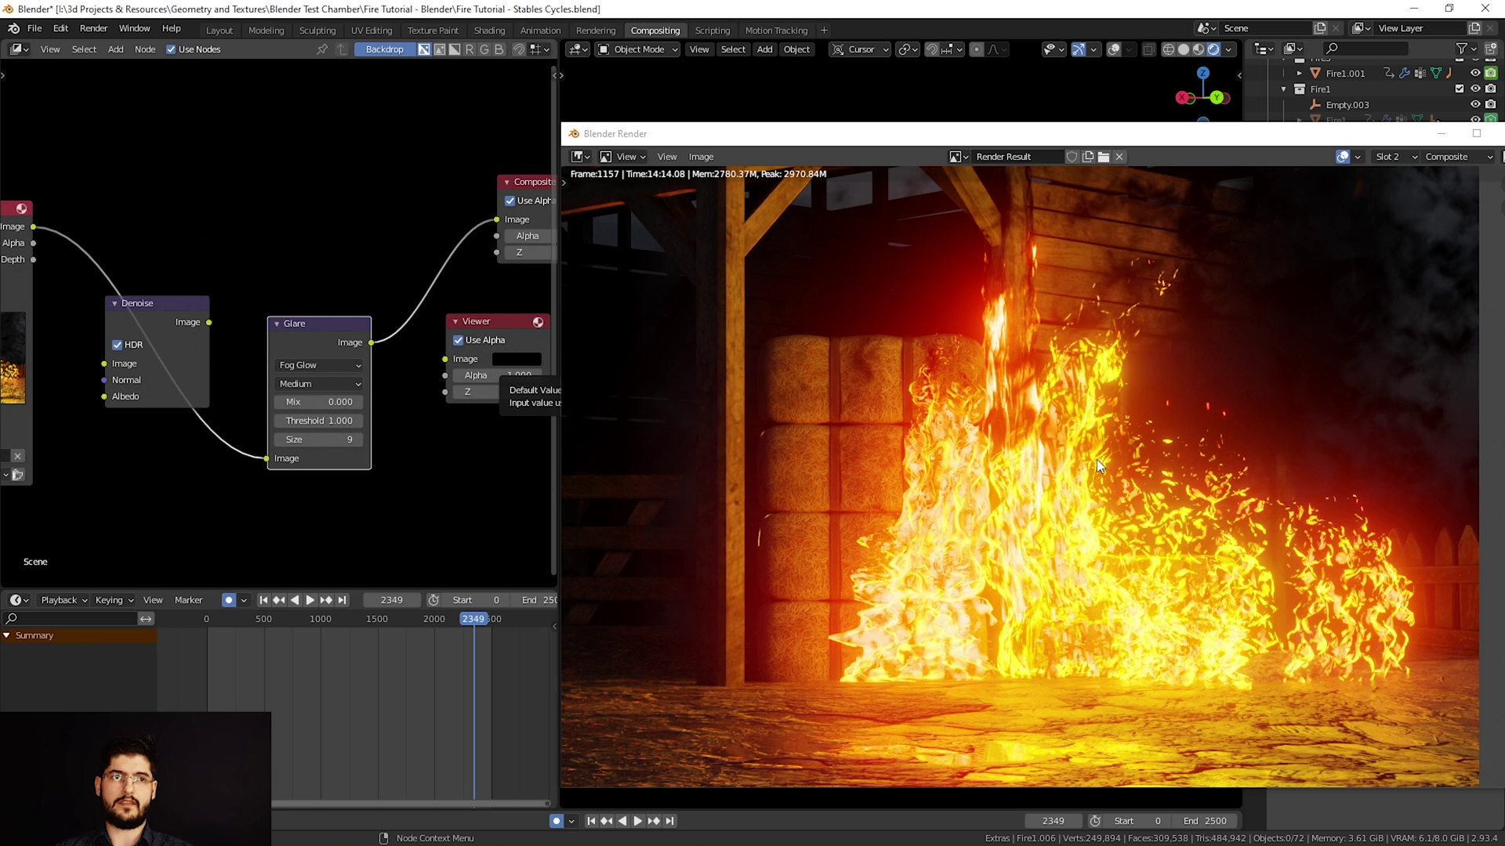
{"action": "scroll", "coordinate": [203, 341], "scroll_direction": "up", "scroll_amount": 2}
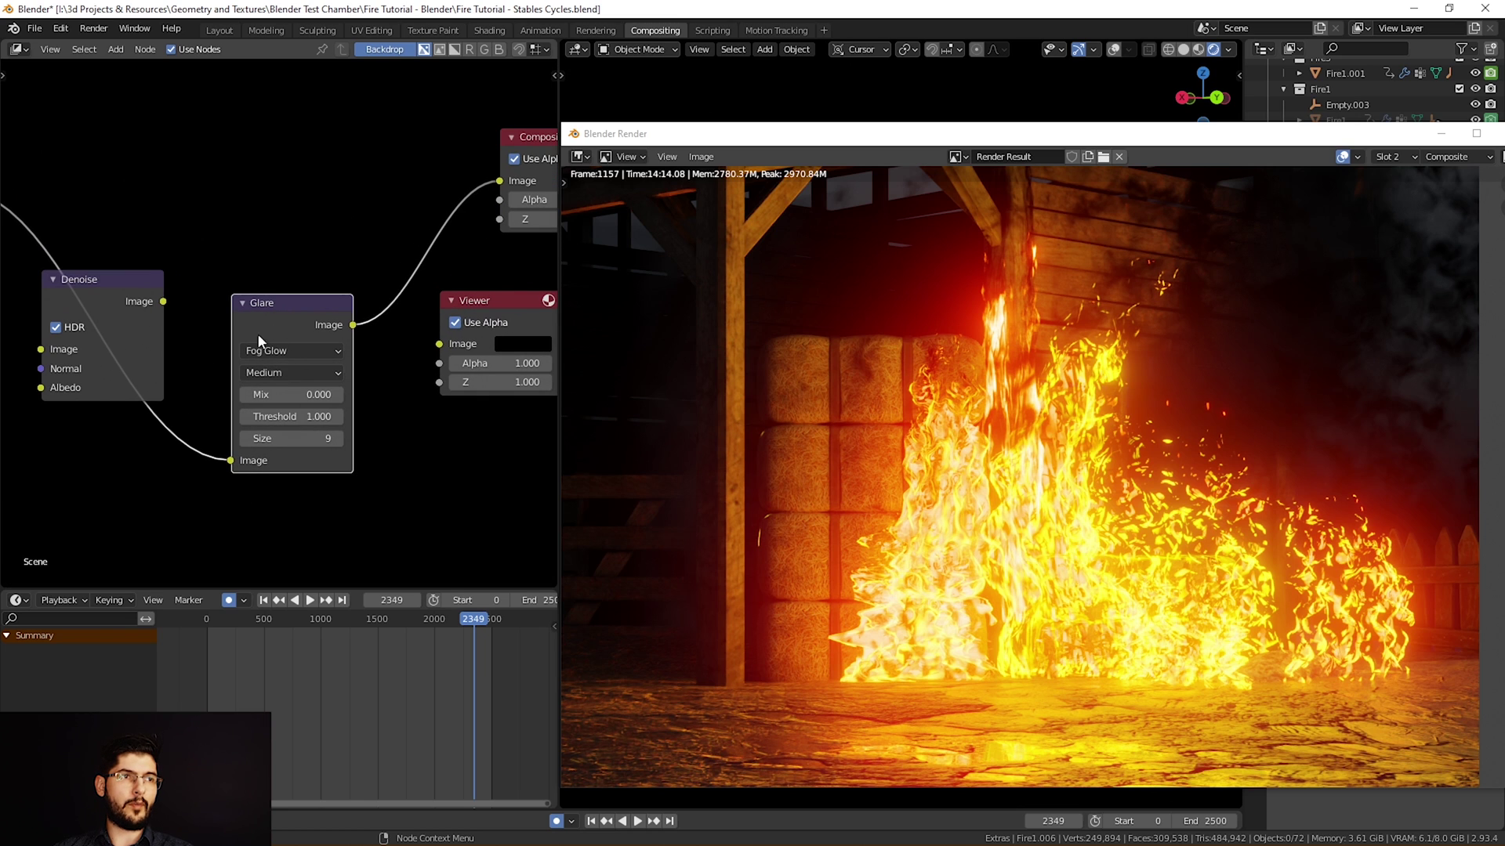
Try Fog Glow, then set the glare type to Ghosts
{"action": "left_click", "coordinate": [282, 352]}
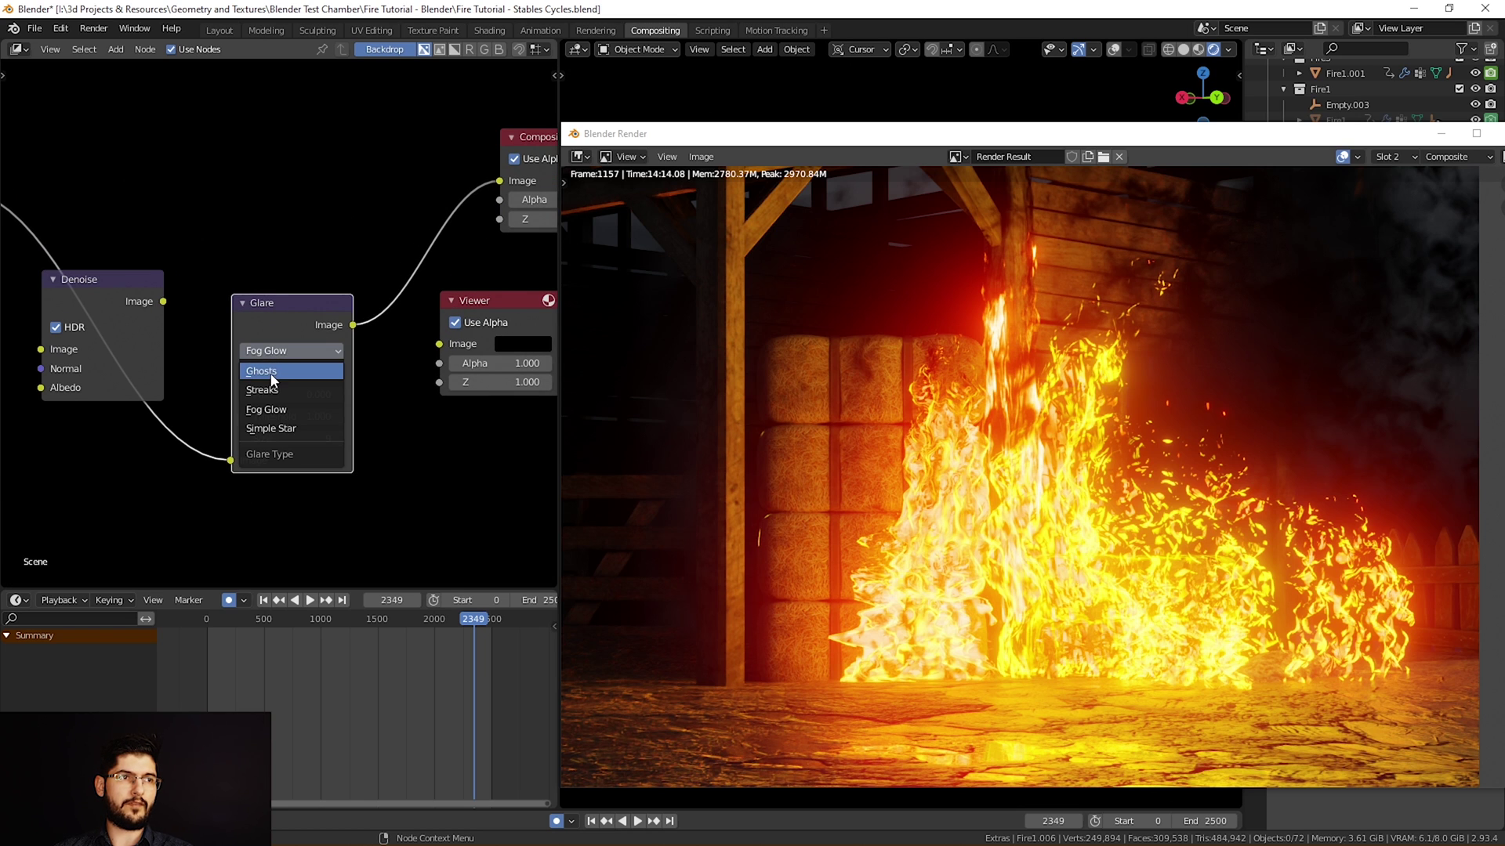
{"action": "left_click", "coordinate": [286, 407]}
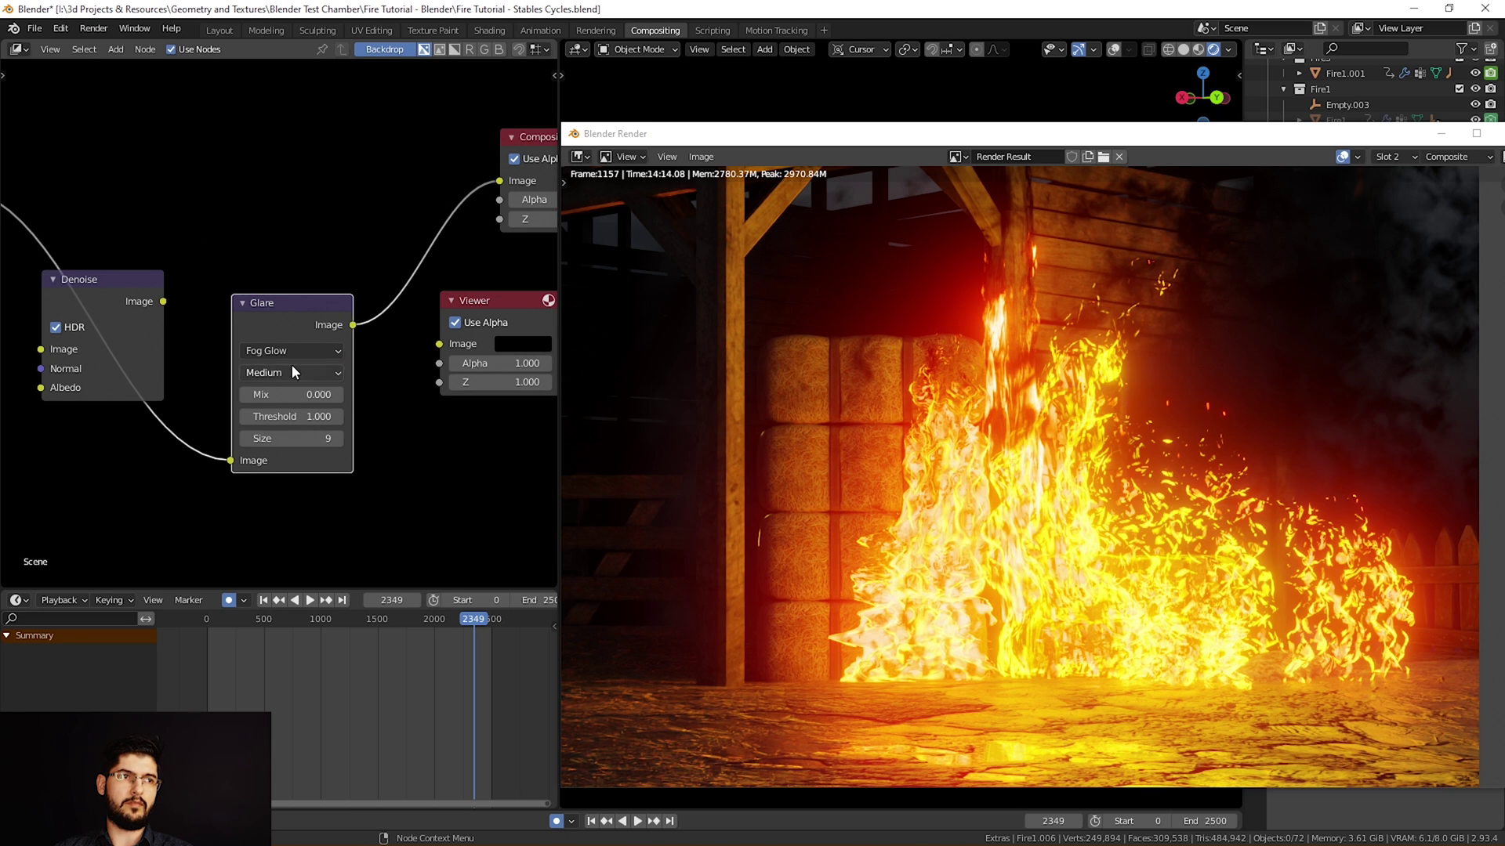
{"action": "left_click", "coordinate": [276, 351]}
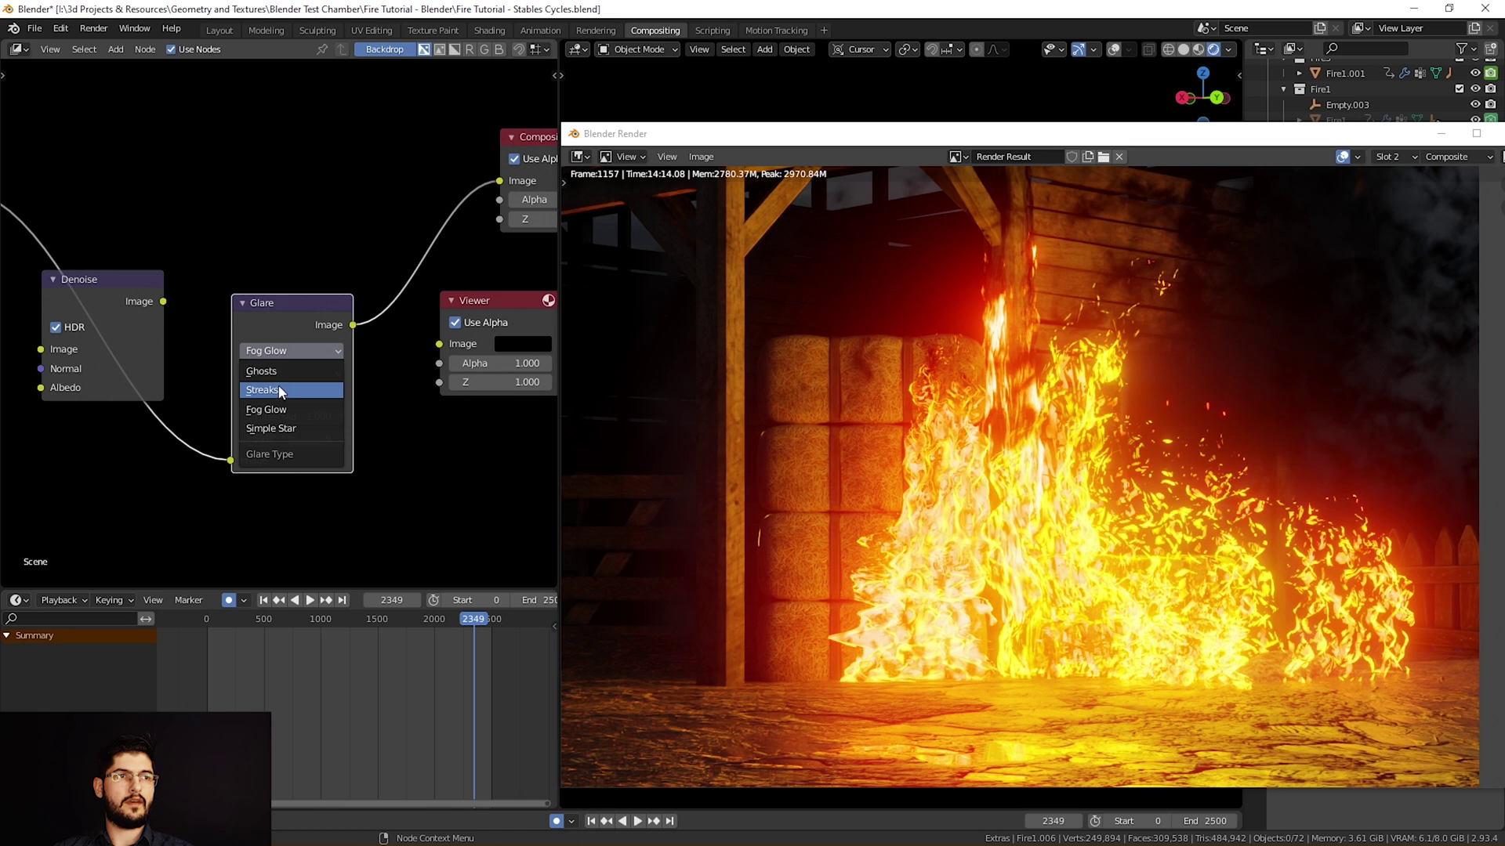
{"action": "left_click", "coordinate": [274, 372]}
Set Ghosts Iterations to 5 and Color Modulation to 0.433
{"action": "scroll", "coordinate": [985, 445], "scroll_direction": "down", "scroll_amount": 2}
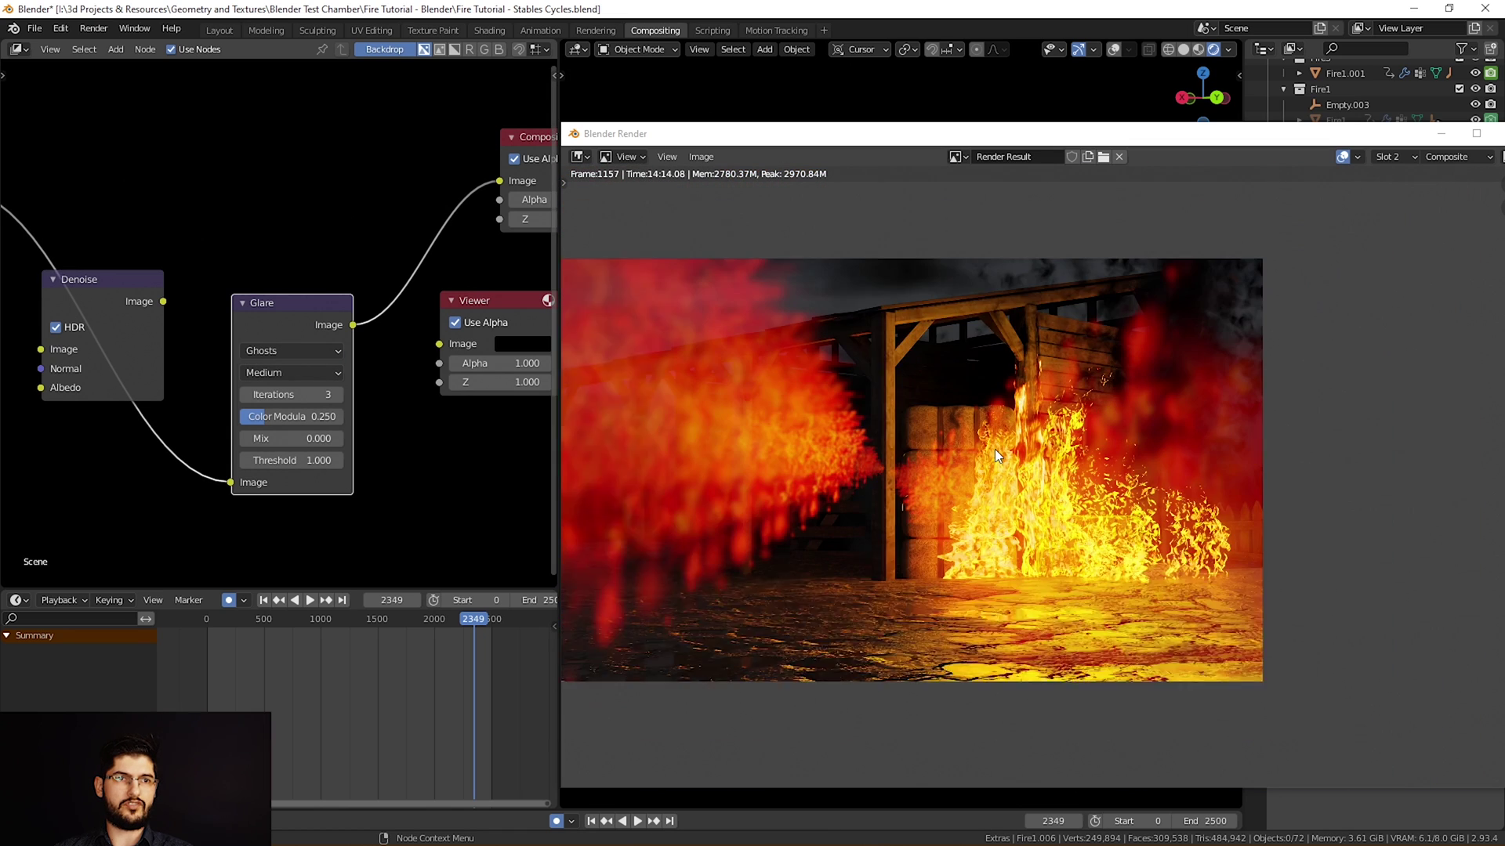
{"action": "scroll", "coordinate": [995, 449], "scroll_direction": "up", "scroll_amount": 3}
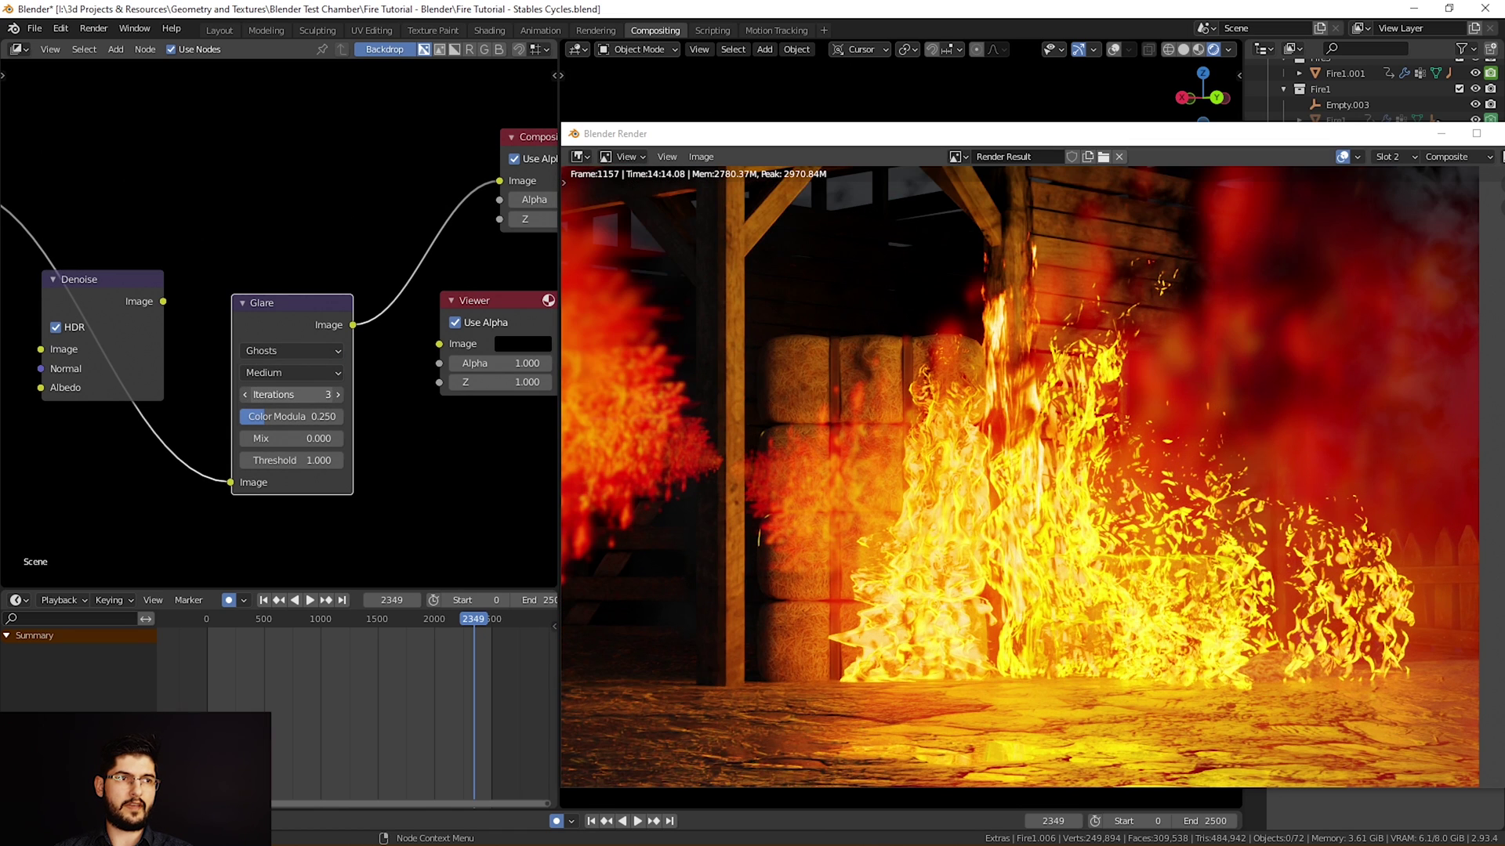
{"action": "left_click", "coordinate": [292, 395]}
{"action": "type", "text": "5"}
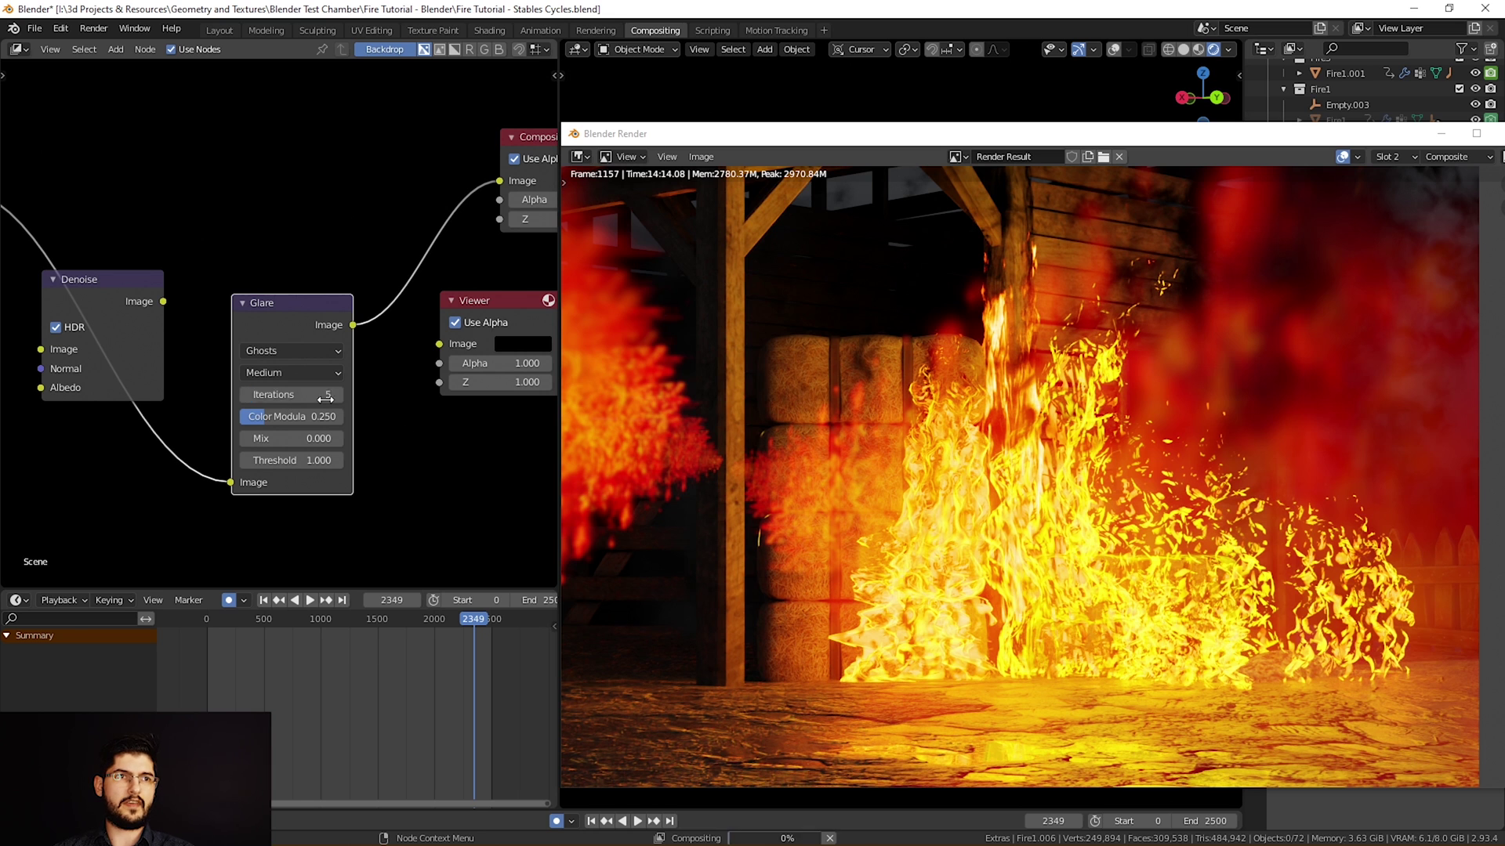
{"action": "key", "text": "Return"}
{"action": "scroll", "coordinate": [844, 322], "scroll_direction": "down", "scroll_amount": 1}
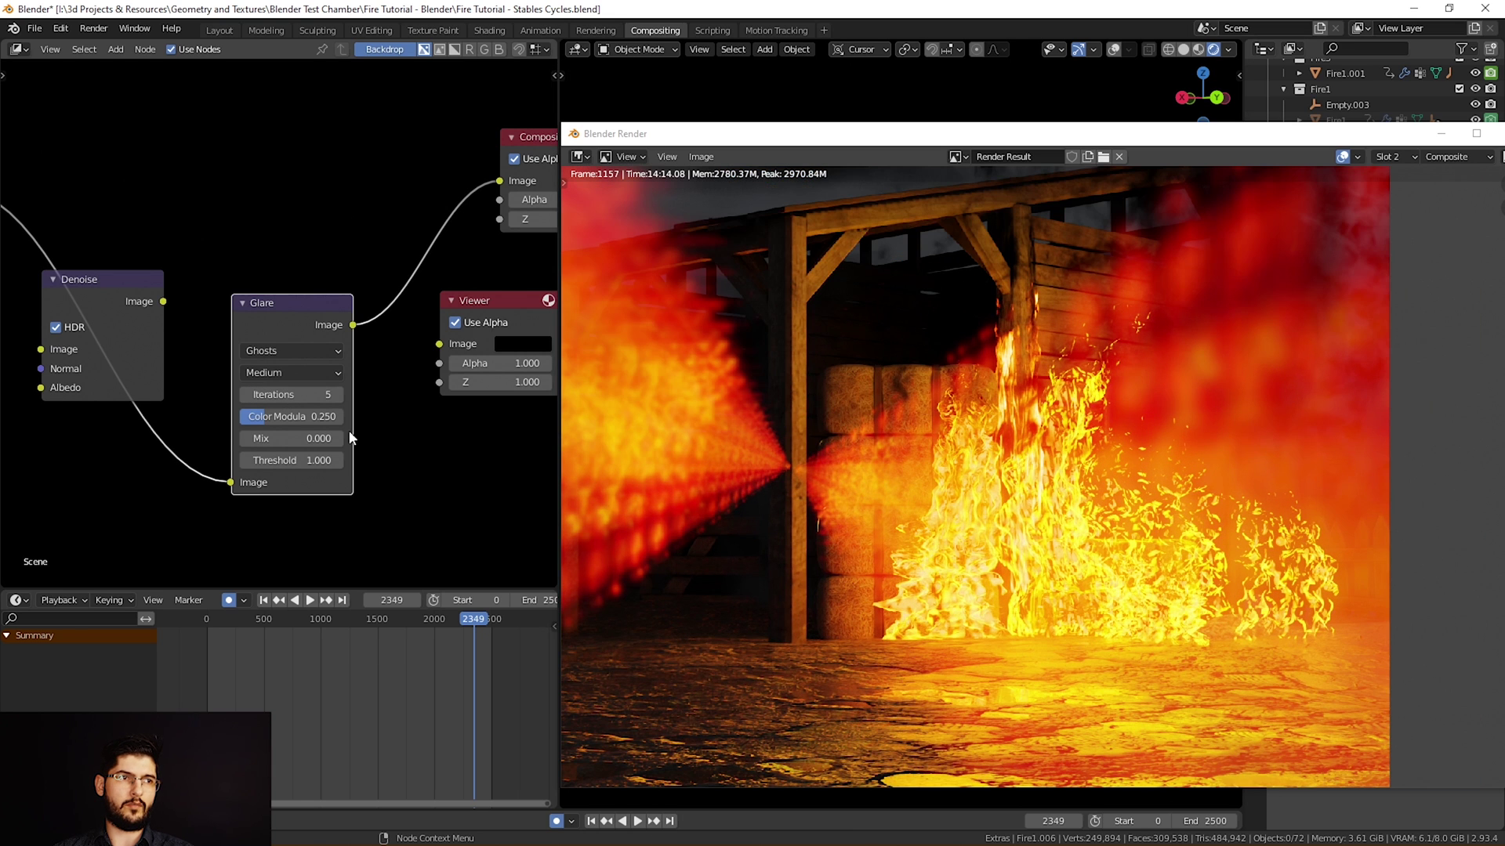
{"action": "left_click_drag", "start_coordinate": [267, 424], "coordinate": [314, 438]}
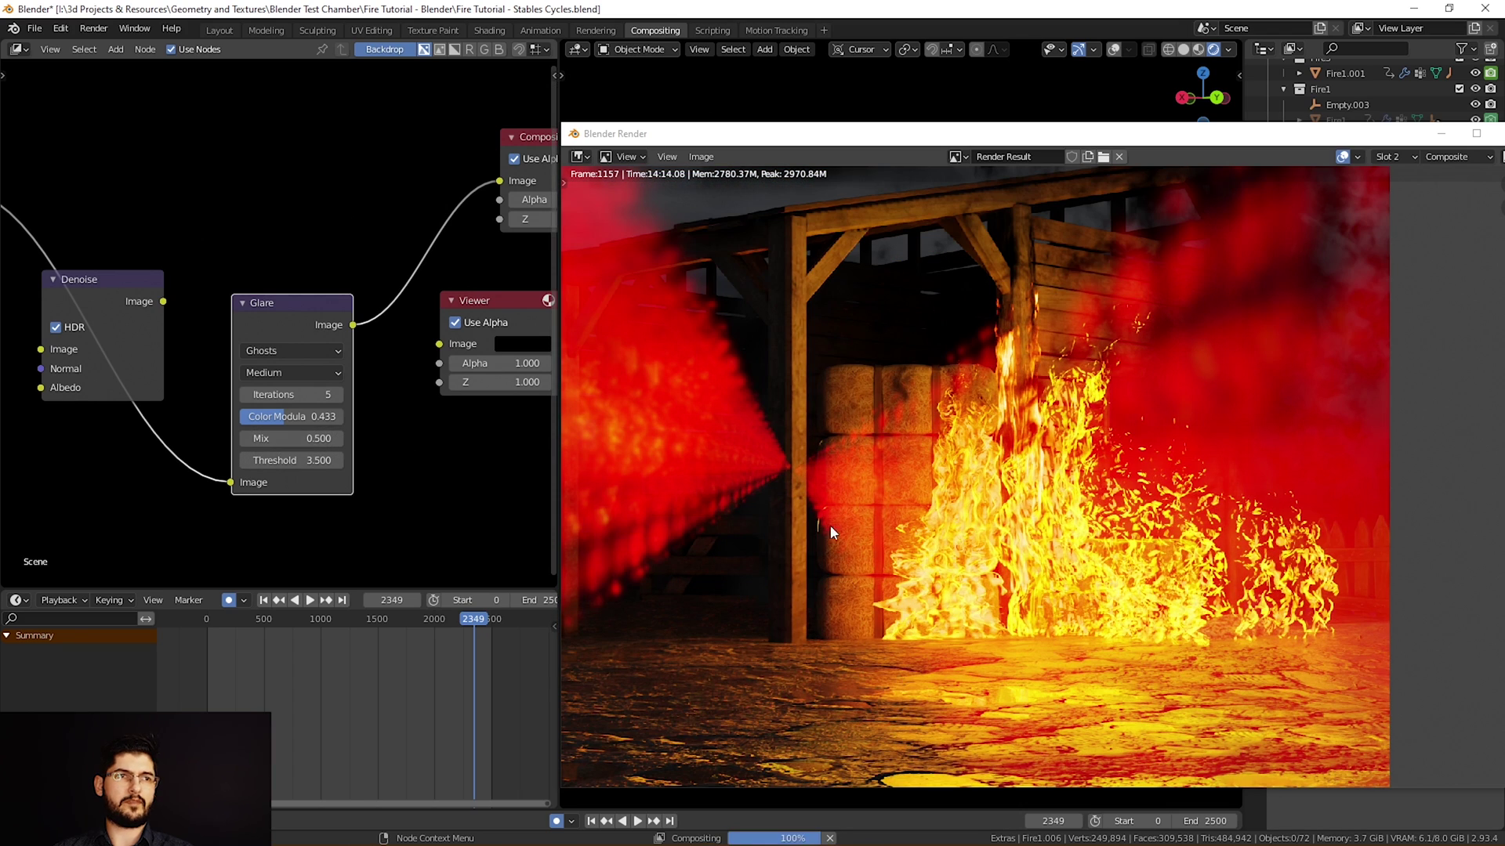
{"action": "scroll", "coordinate": [939, 530], "scroll_direction": "down", "scroll_amount": 1}
{"action": "scroll", "coordinate": [939, 530], "scroll_direction": "up", "scroll_amount": 2}
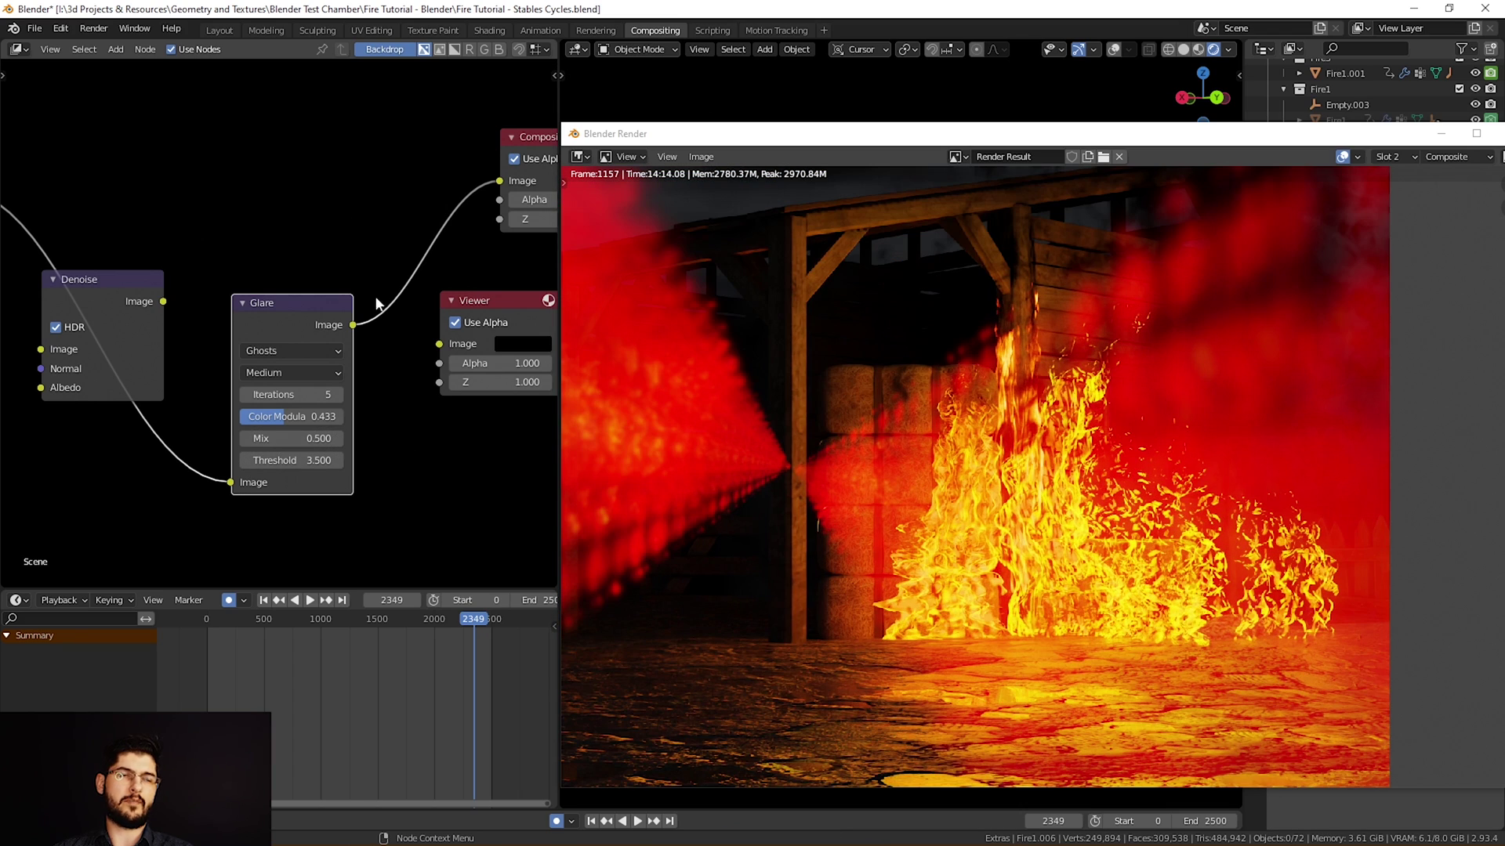
Switch the glare type to Streaks, keeping the Iterations value
{"action": "left_click", "coordinate": [291, 348]}
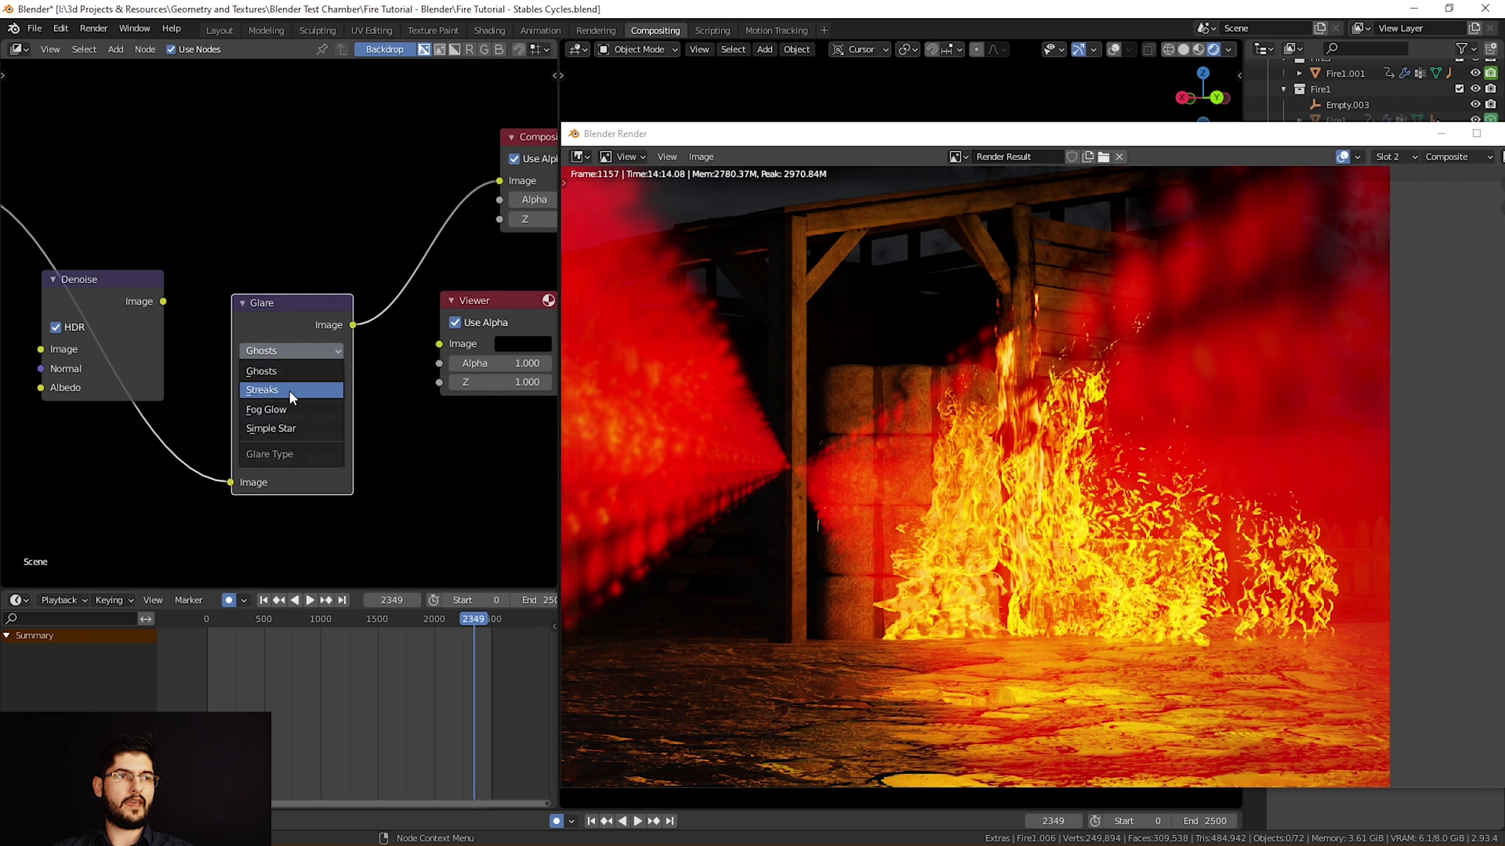
{"action": "left_click", "coordinate": [263, 389]}
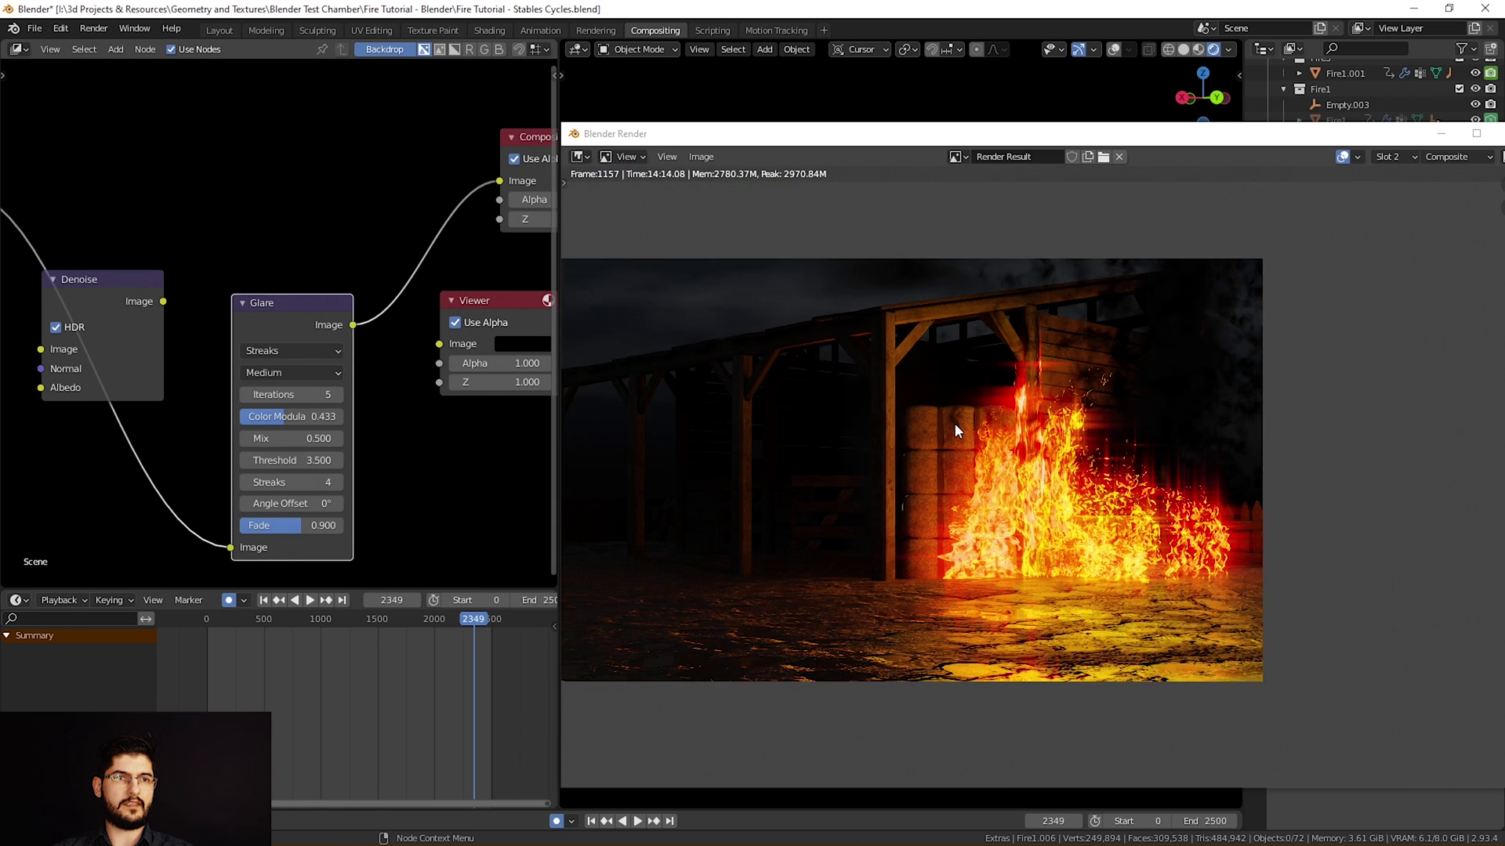
{"action": "scroll", "coordinate": [1025, 463], "scroll_direction": "up", "scroll_amount": 2}
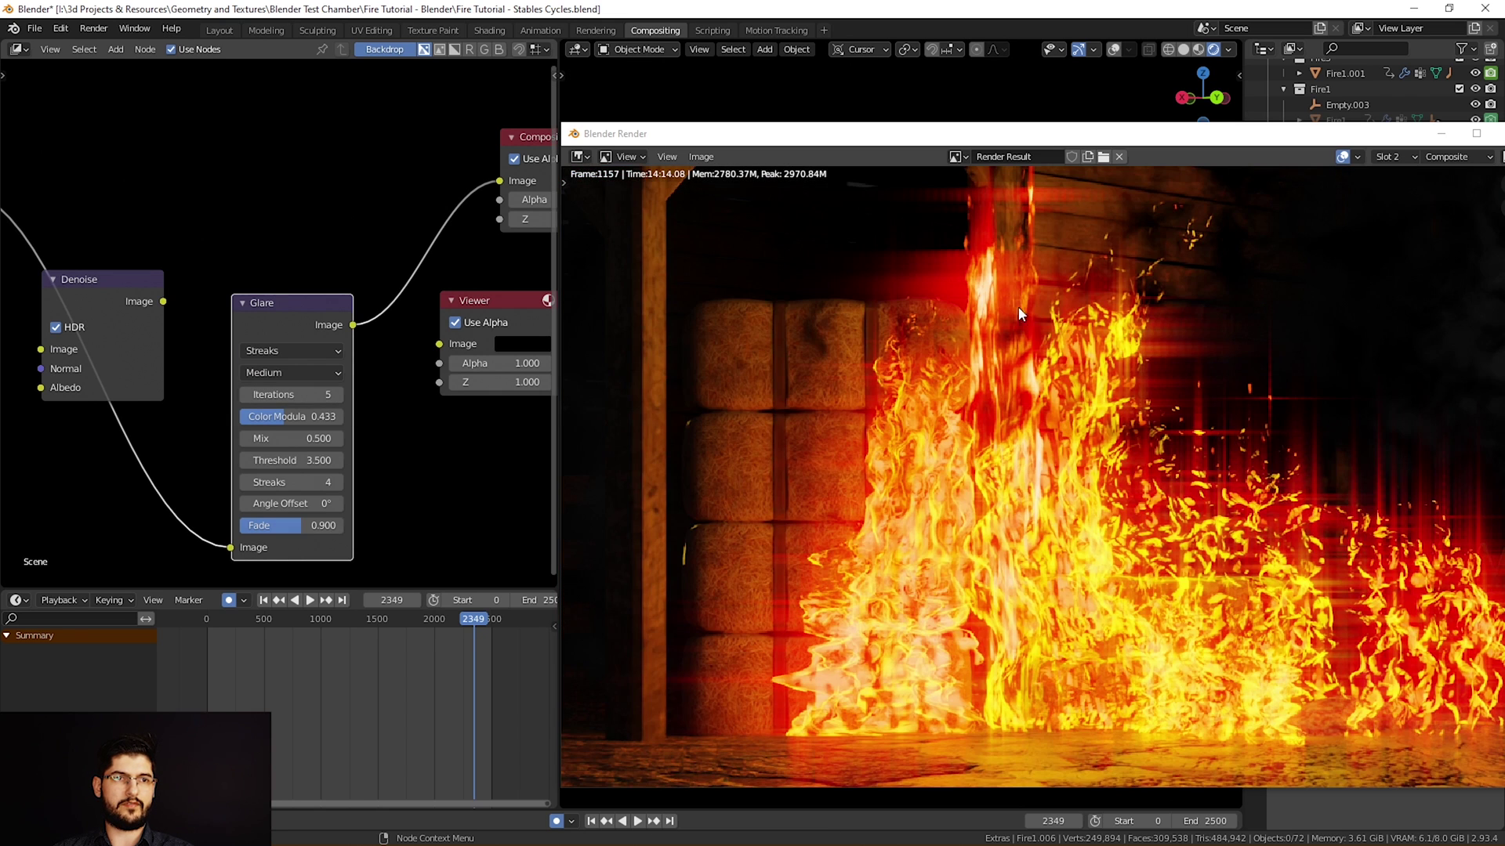
{"action": "left_click", "coordinate": [280, 395]}
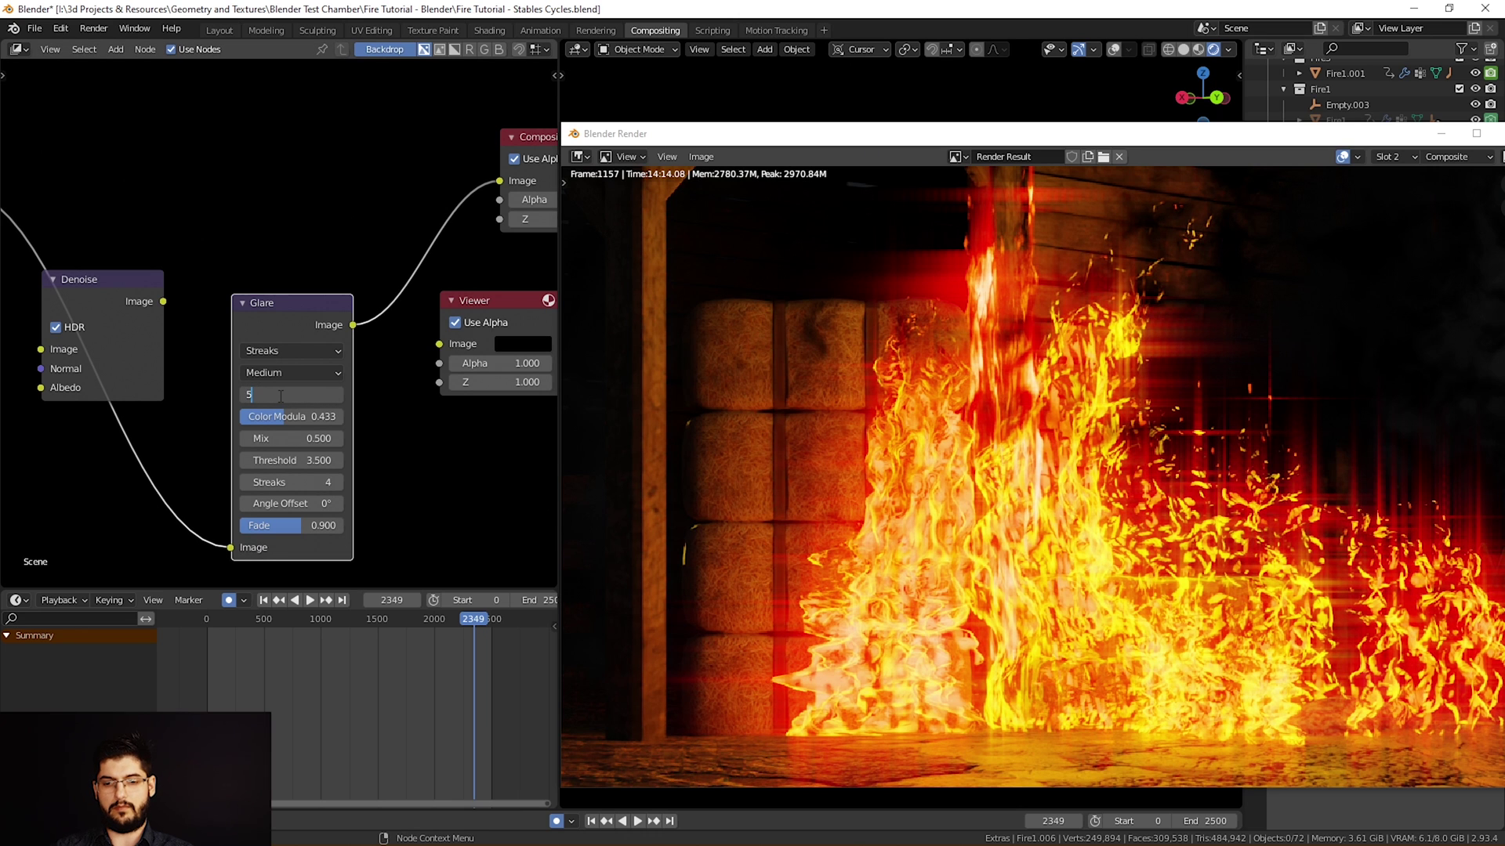
{"action": "key", "text": "Return"}
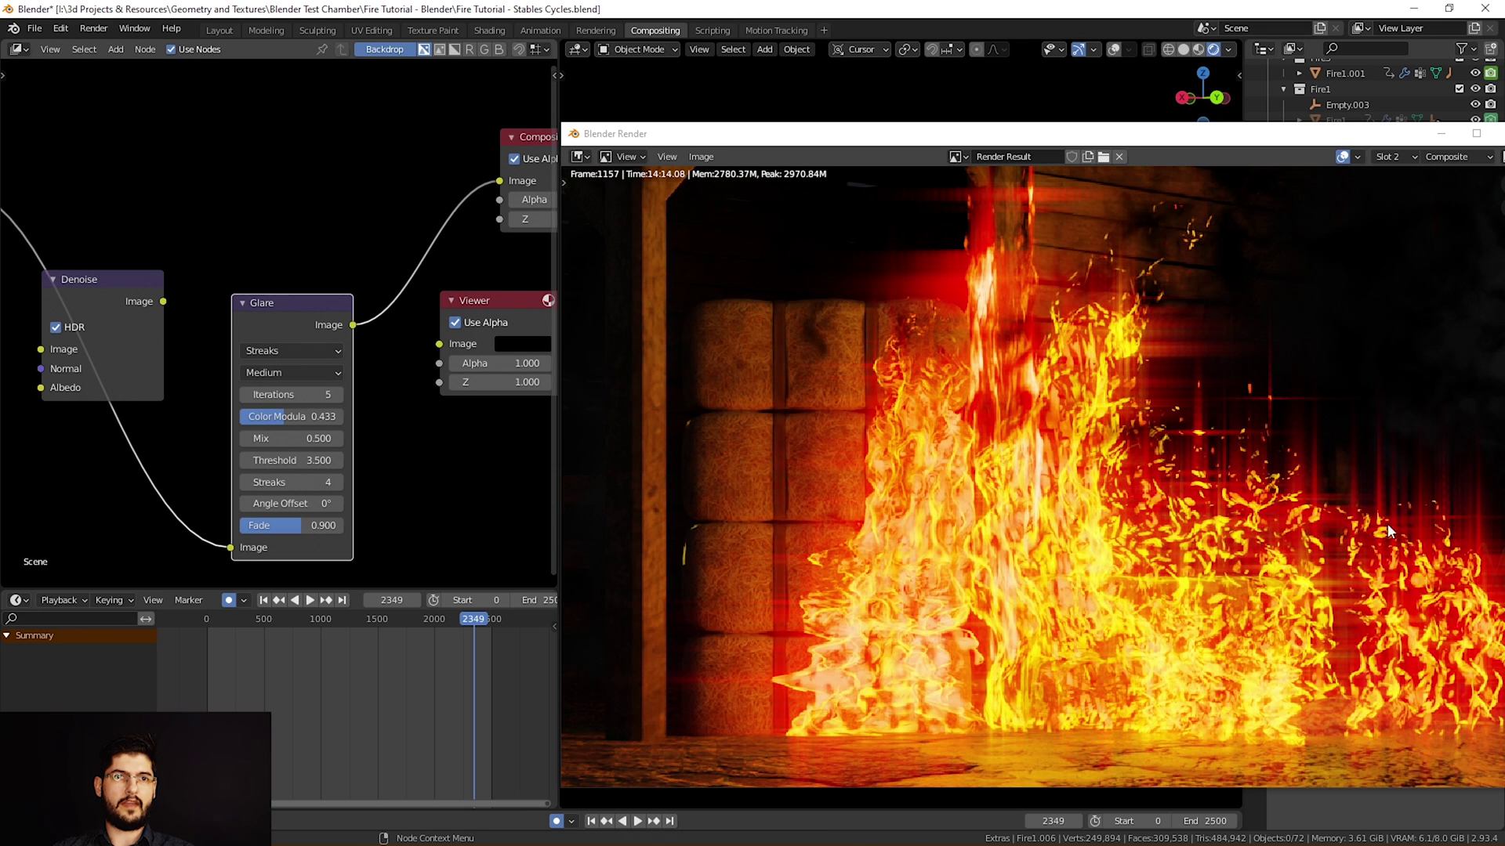
{"action": "scroll", "coordinate": [1157, 540], "scroll_direction": "down", "scroll_amount": 2}
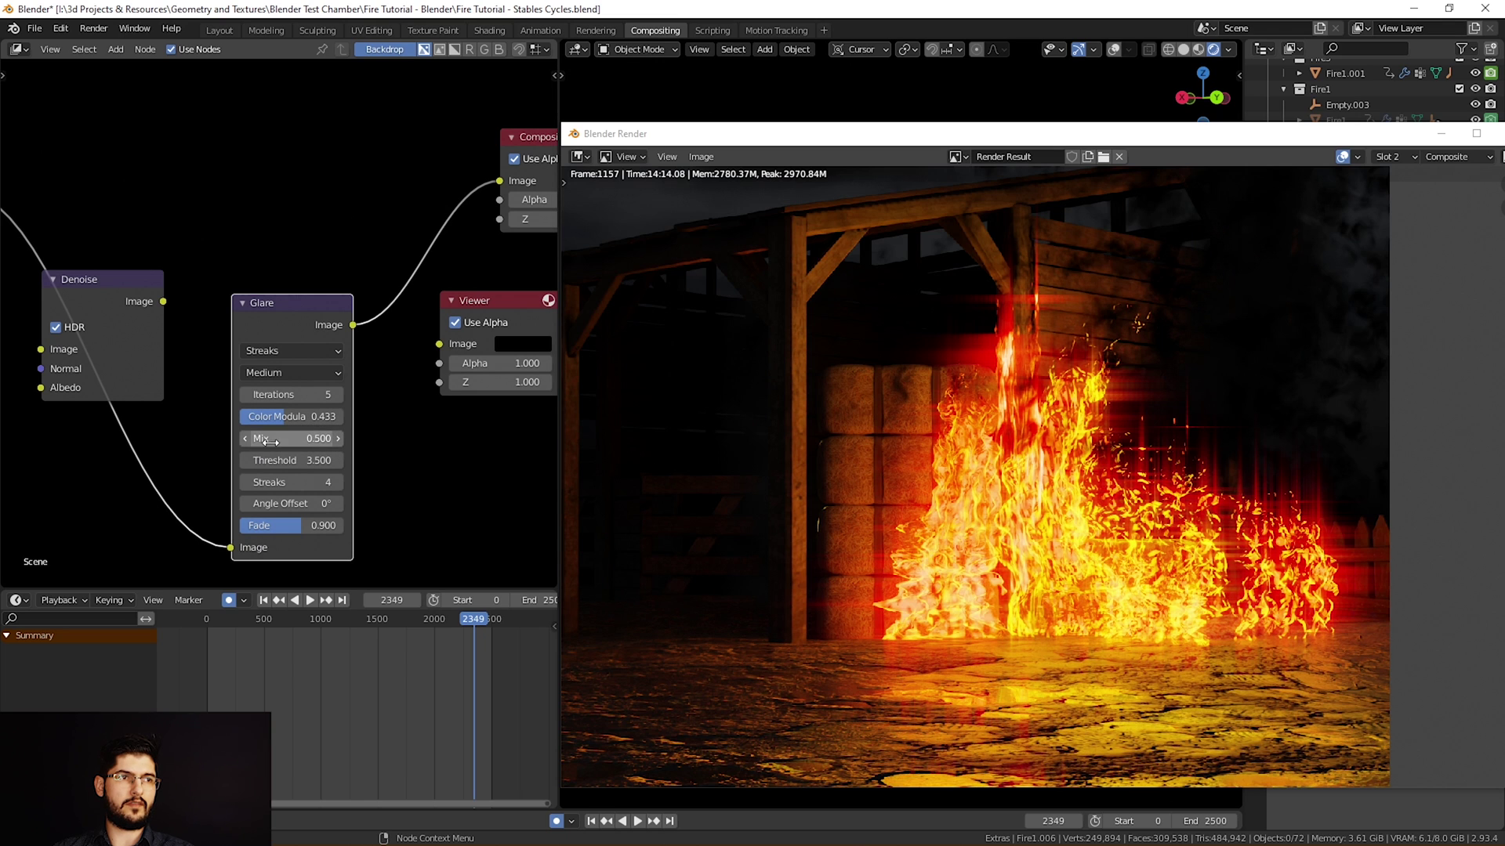
Set the Streaks glare Mix to 0.2 and the number of streaks to 10
{"action": "left_click_drag", "start_coordinate": [270, 443], "coordinate": [337, 442]}
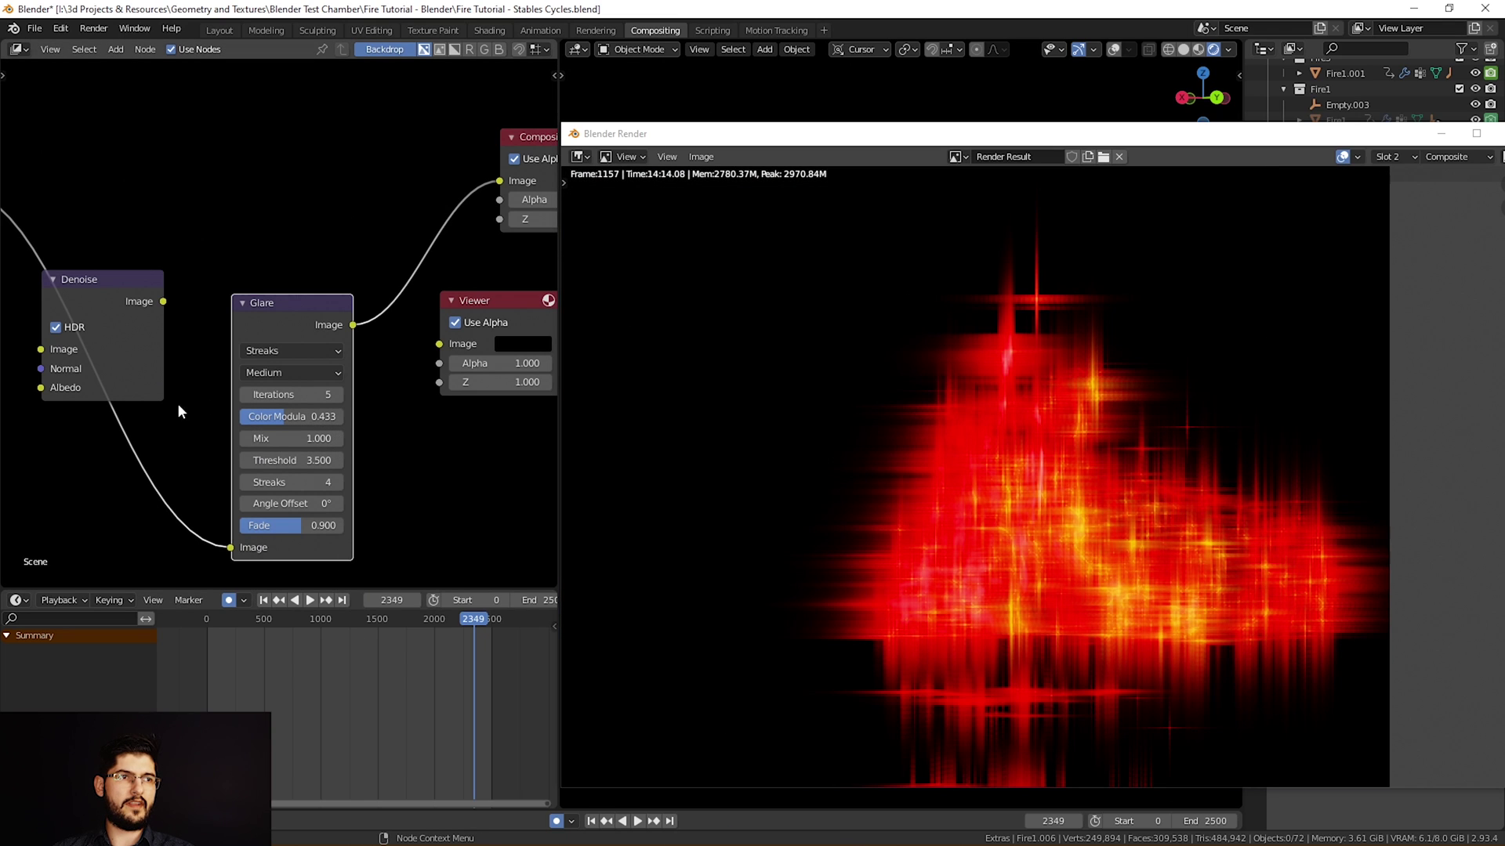
{"action": "left_click", "coordinate": [293, 439]}
{"action": "type", "text": "0.2"}
{"action": "key", "text": "Return"}
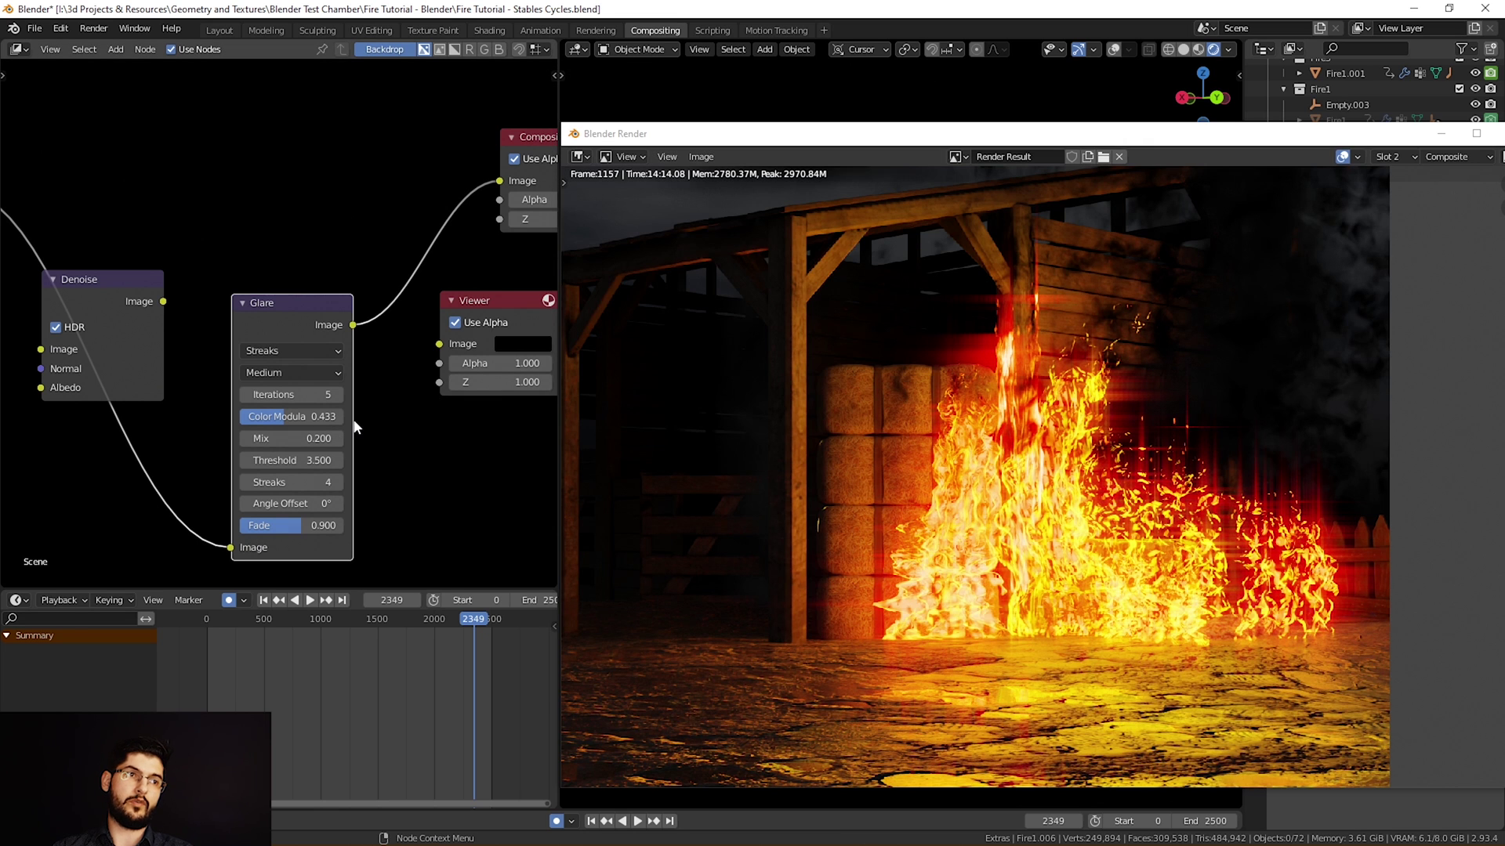
{"action": "left_click", "coordinate": [304, 483]}
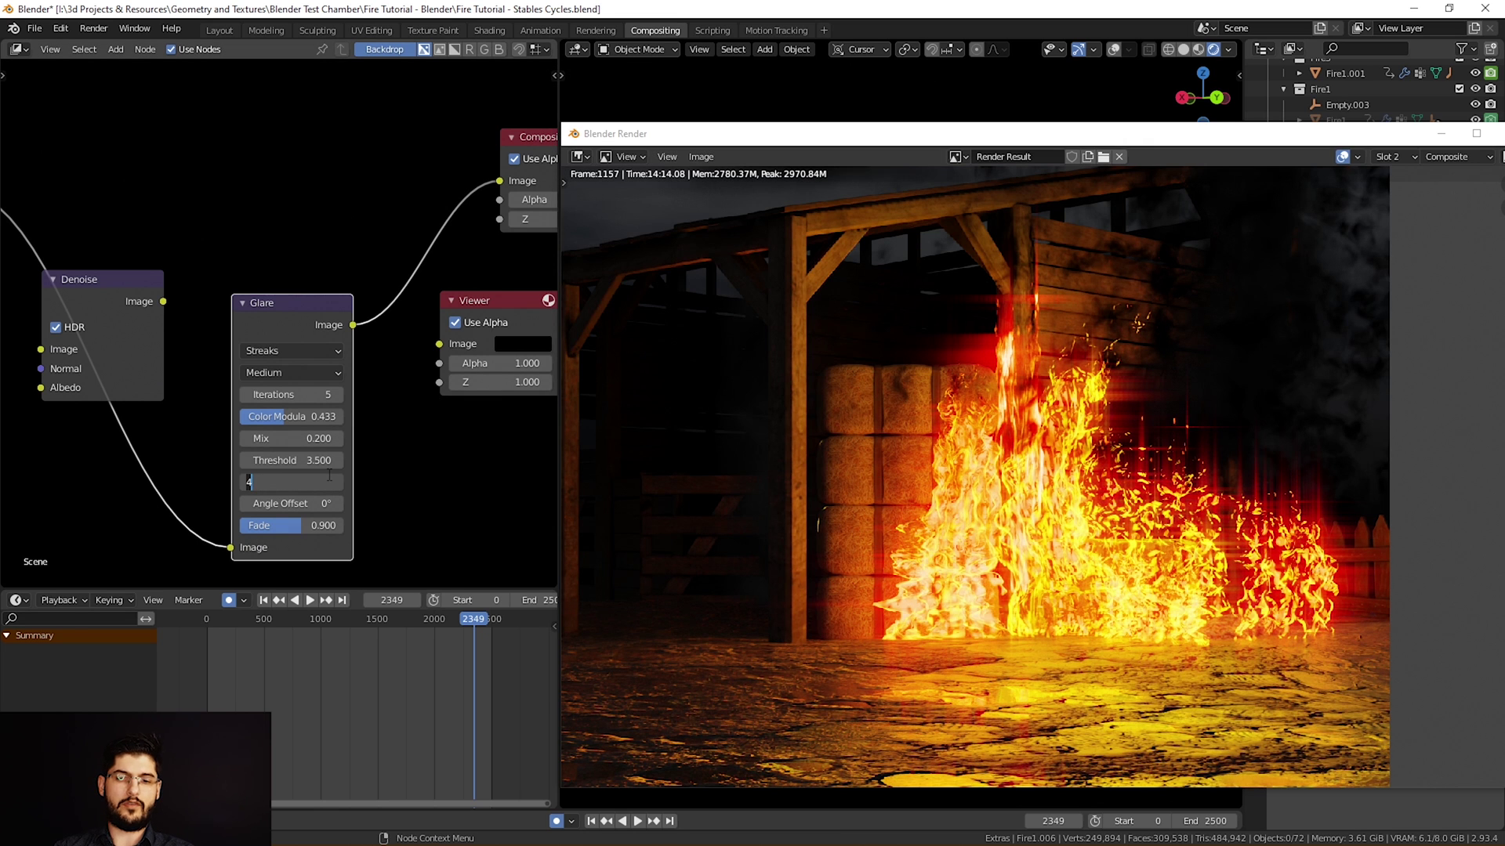
{"action": "type", "text": "10"}
{"action": "key", "text": "Return"}
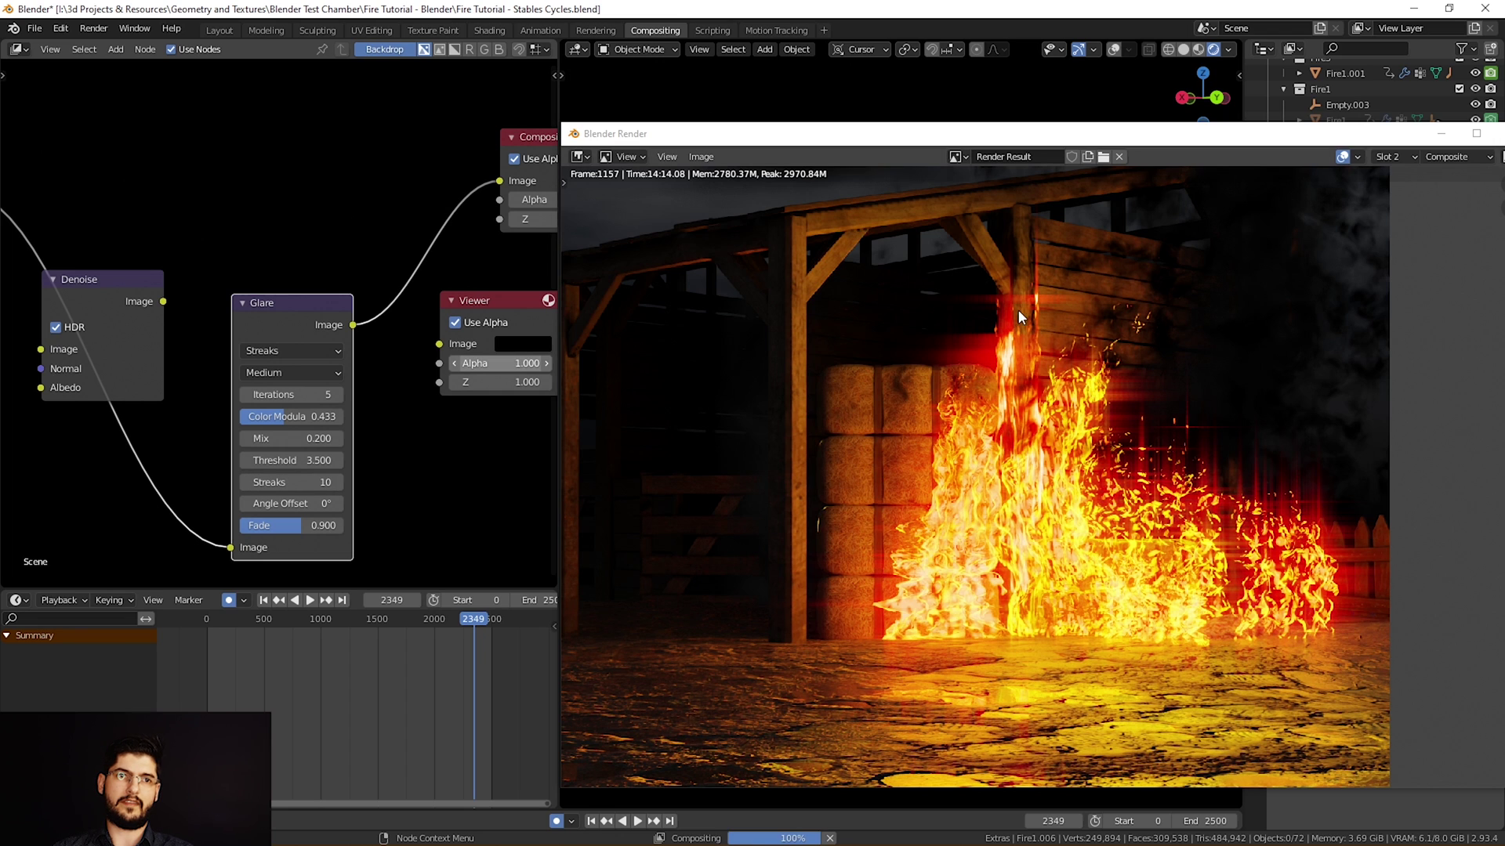
{"action": "scroll", "coordinate": [1055, 525], "scroll_direction": "up", "scroll_amount": 2}
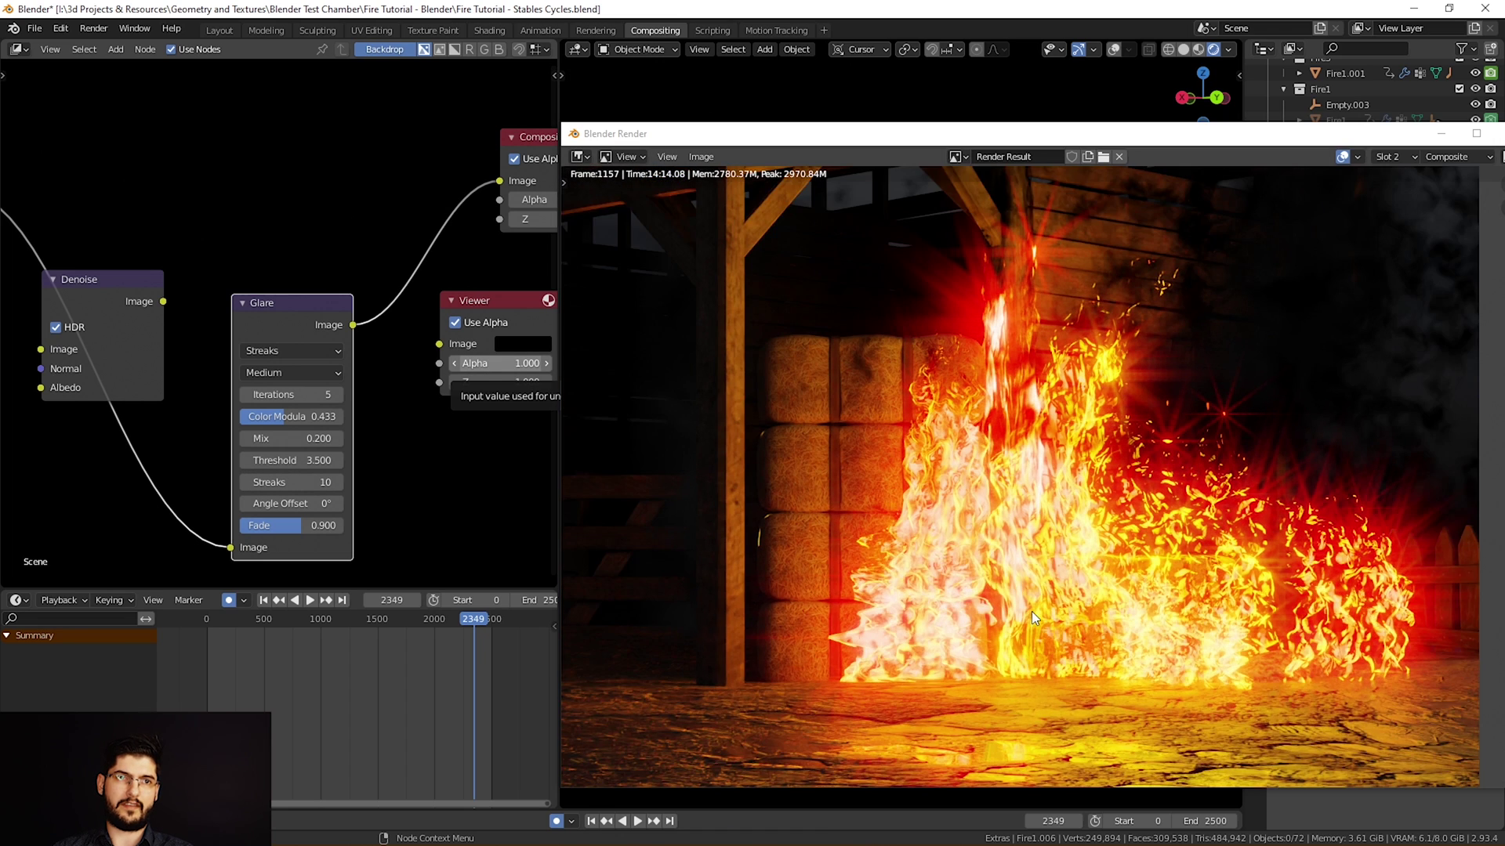
{"action": "scroll", "coordinate": [1182, 561], "scroll_direction": "down", "scroll_amount": 2}
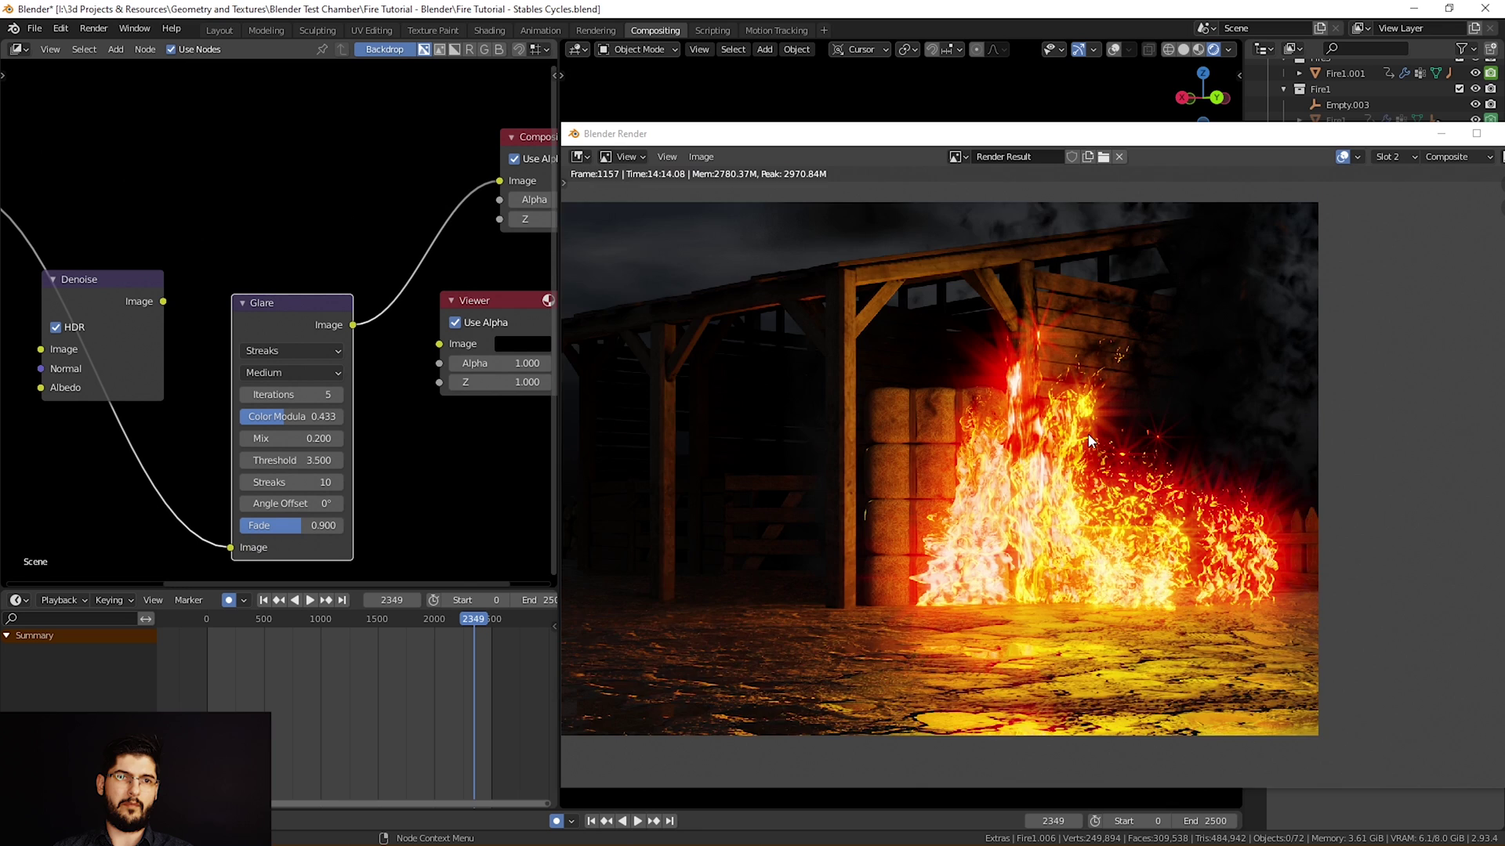
{"action": "scroll", "coordinate": [1088, 434], "scroll_direction": "up", "scroll_amount": 2}
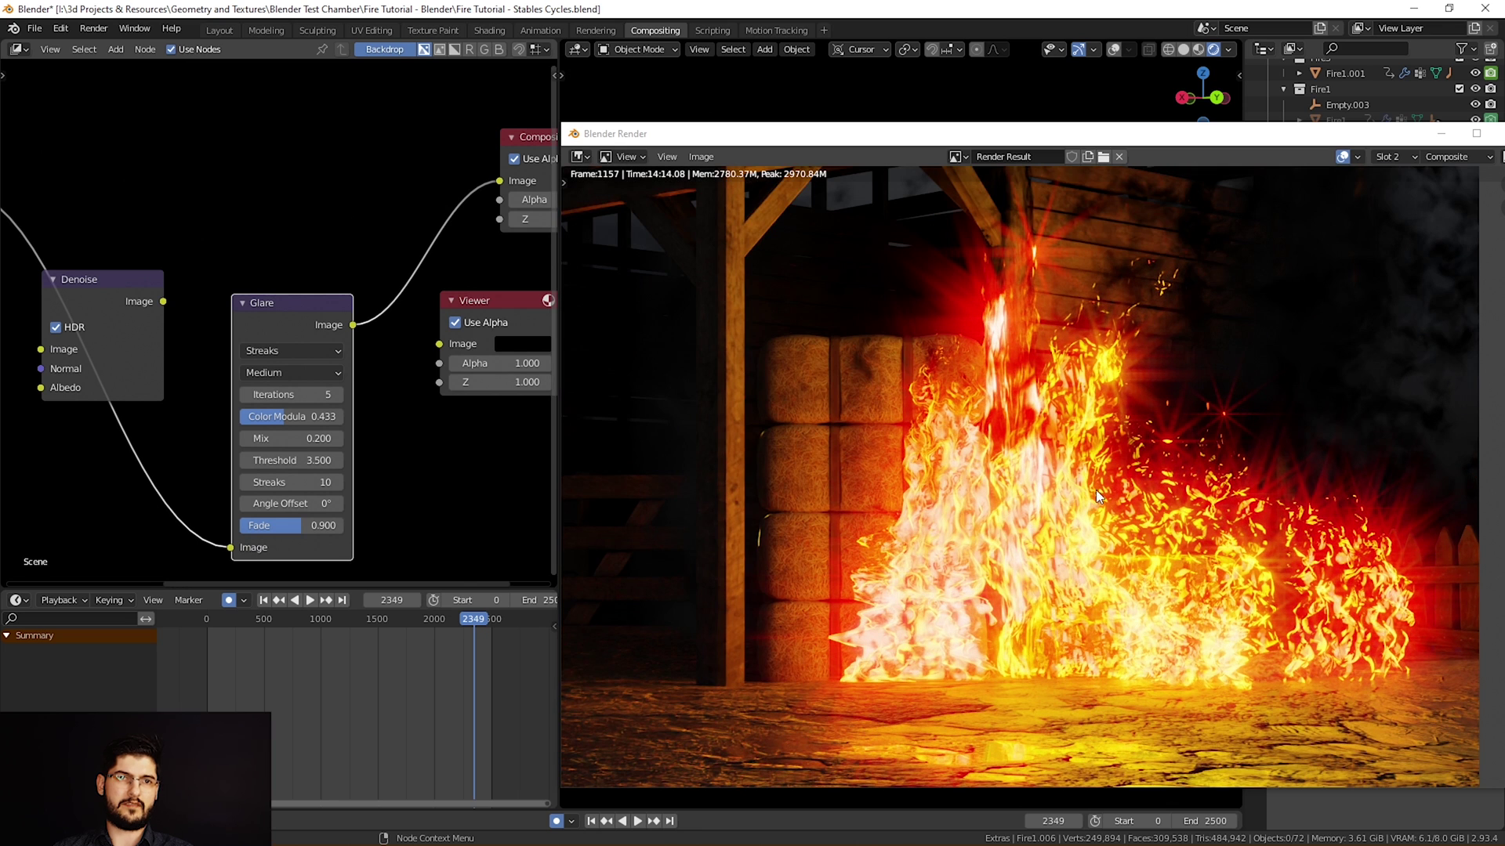
Raise glare quality to High and reduce the streak count to 5
{"action": "left_click", "coordinate": [312, 377]}
{"action": "left_click", "coordinate": [317, 392]}
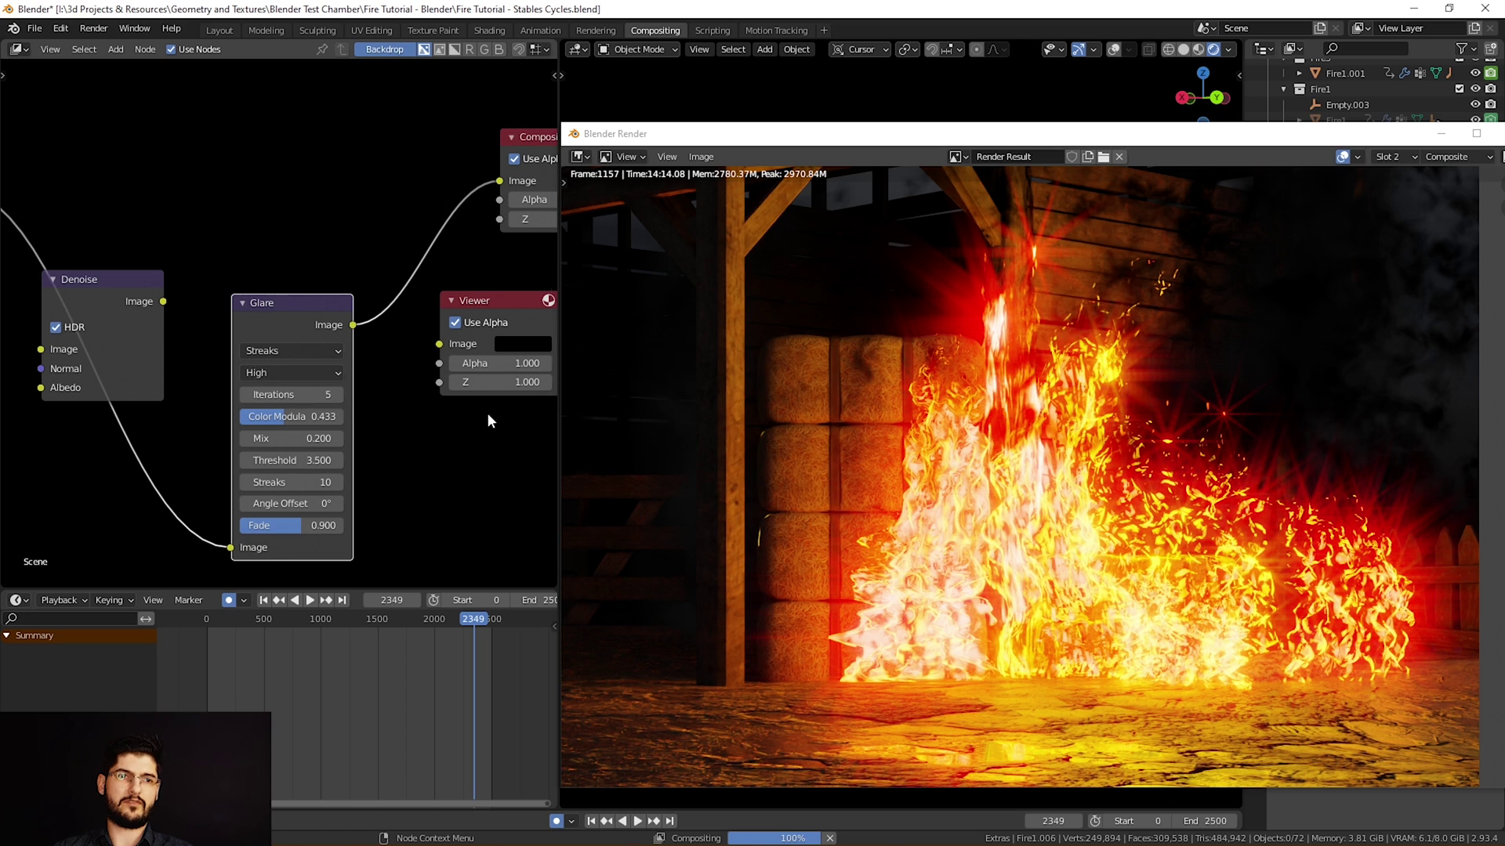
{"action": "left_click", "coordinate": [297, 482]}
{"action": "type", "text": "5"}
{"action": "key", "text": "Return"}
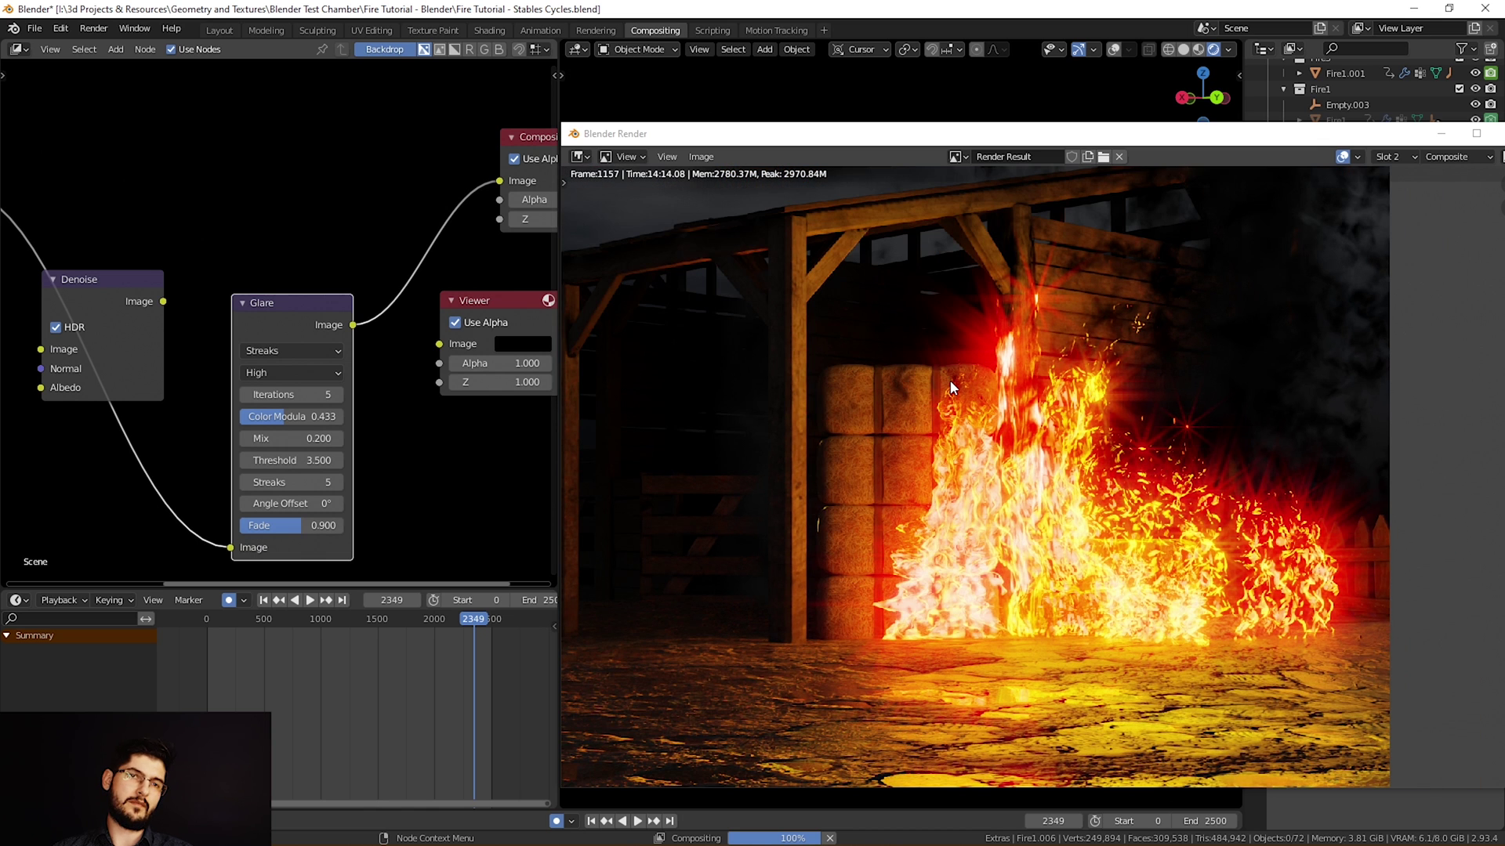
{"action": "scroll", "coordinate": [1047, 420], "scroll_direction": "up", "scroll_amount": 2}
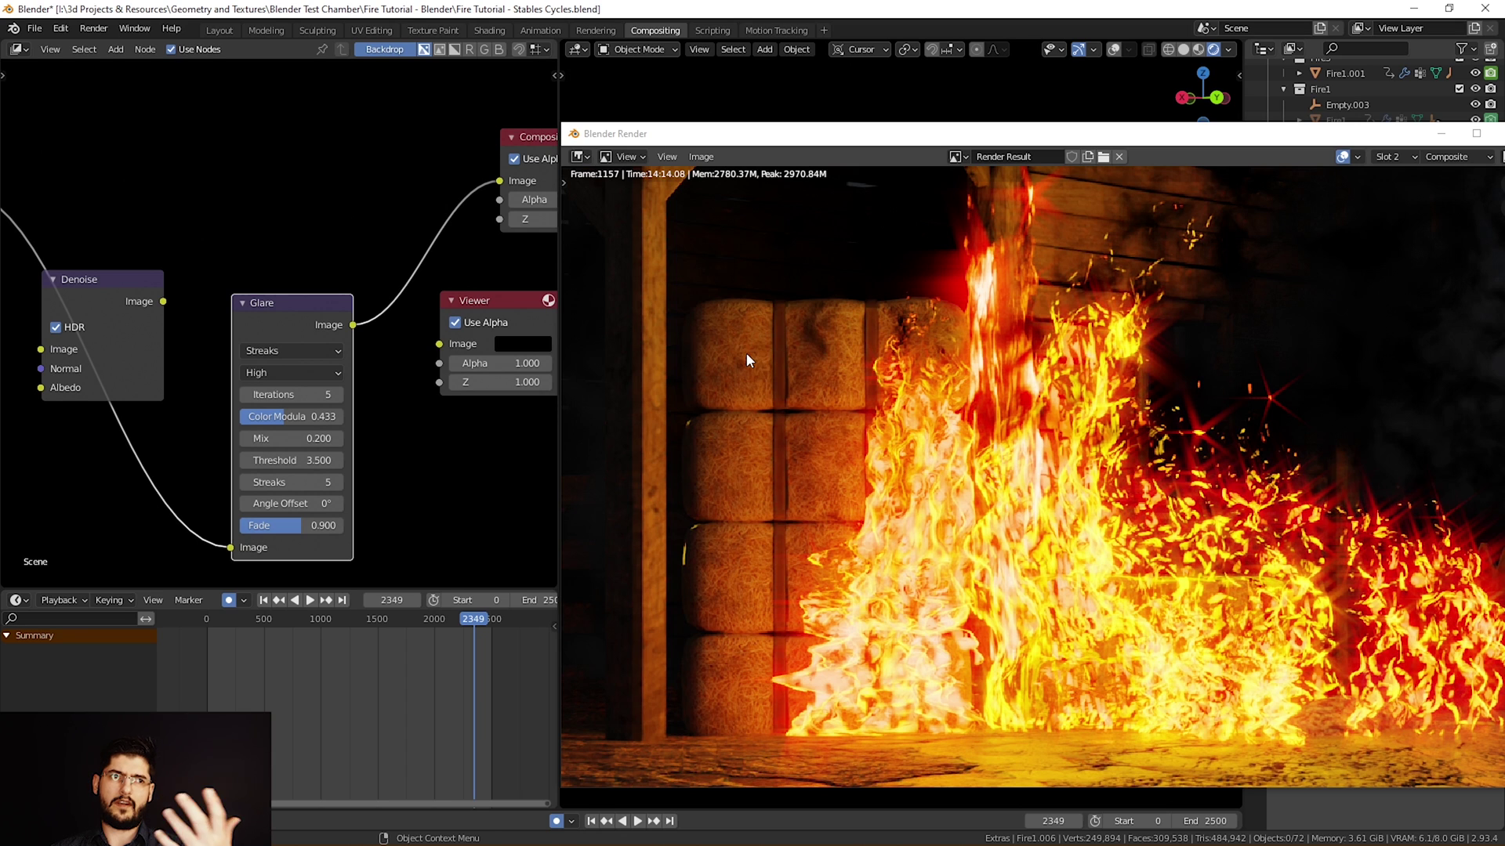
Switch the glare type to Simple Star, then to Fog Glow
{"action": "middle_click_drag", "start_coordinate": [289, 321], "coordinate": [187, 339]}
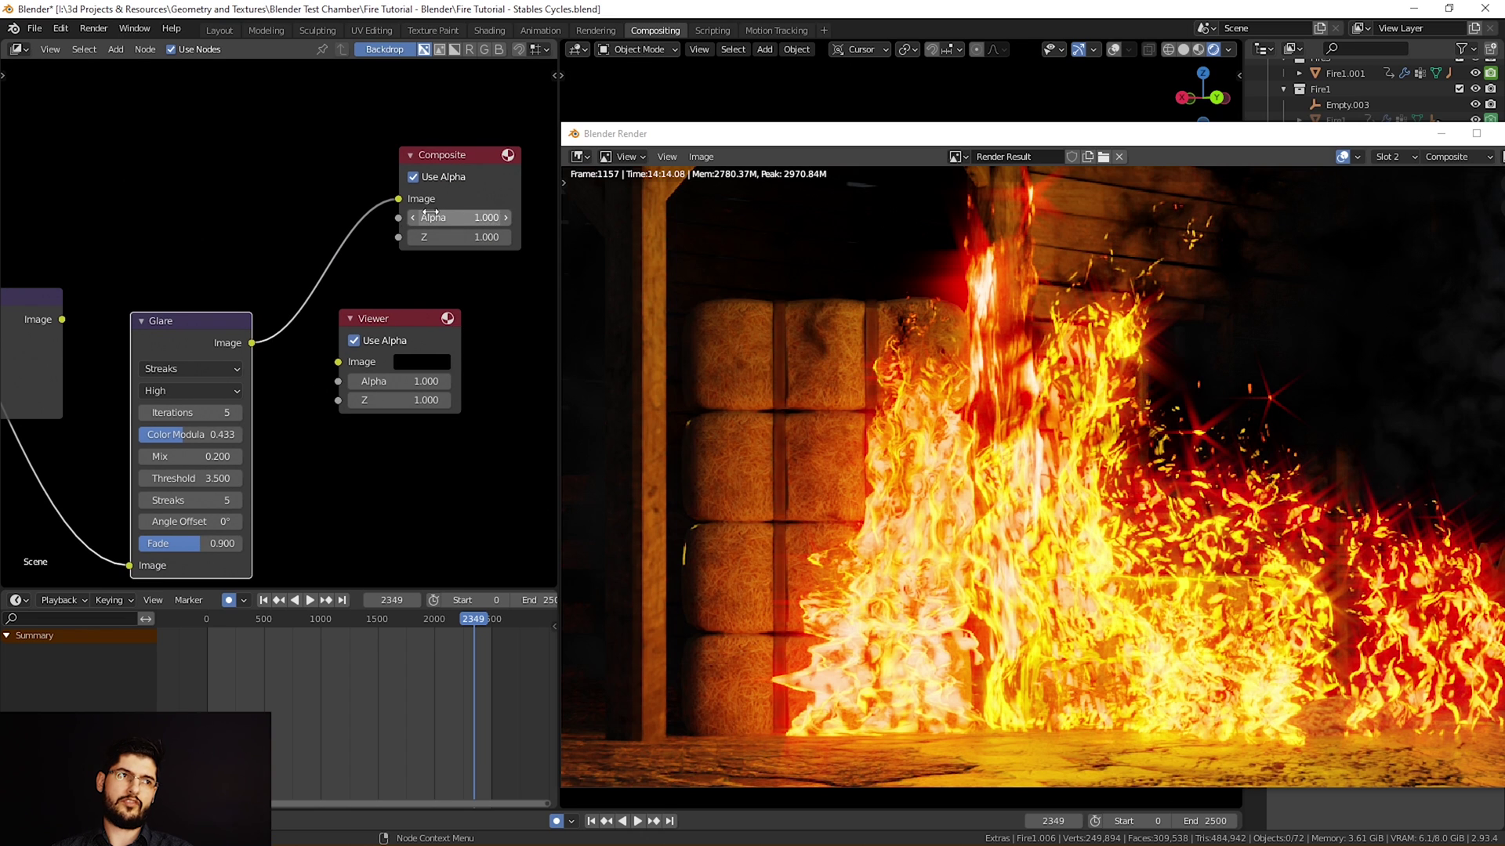
{"action": "left_click", "coordinate": [190, 369]}
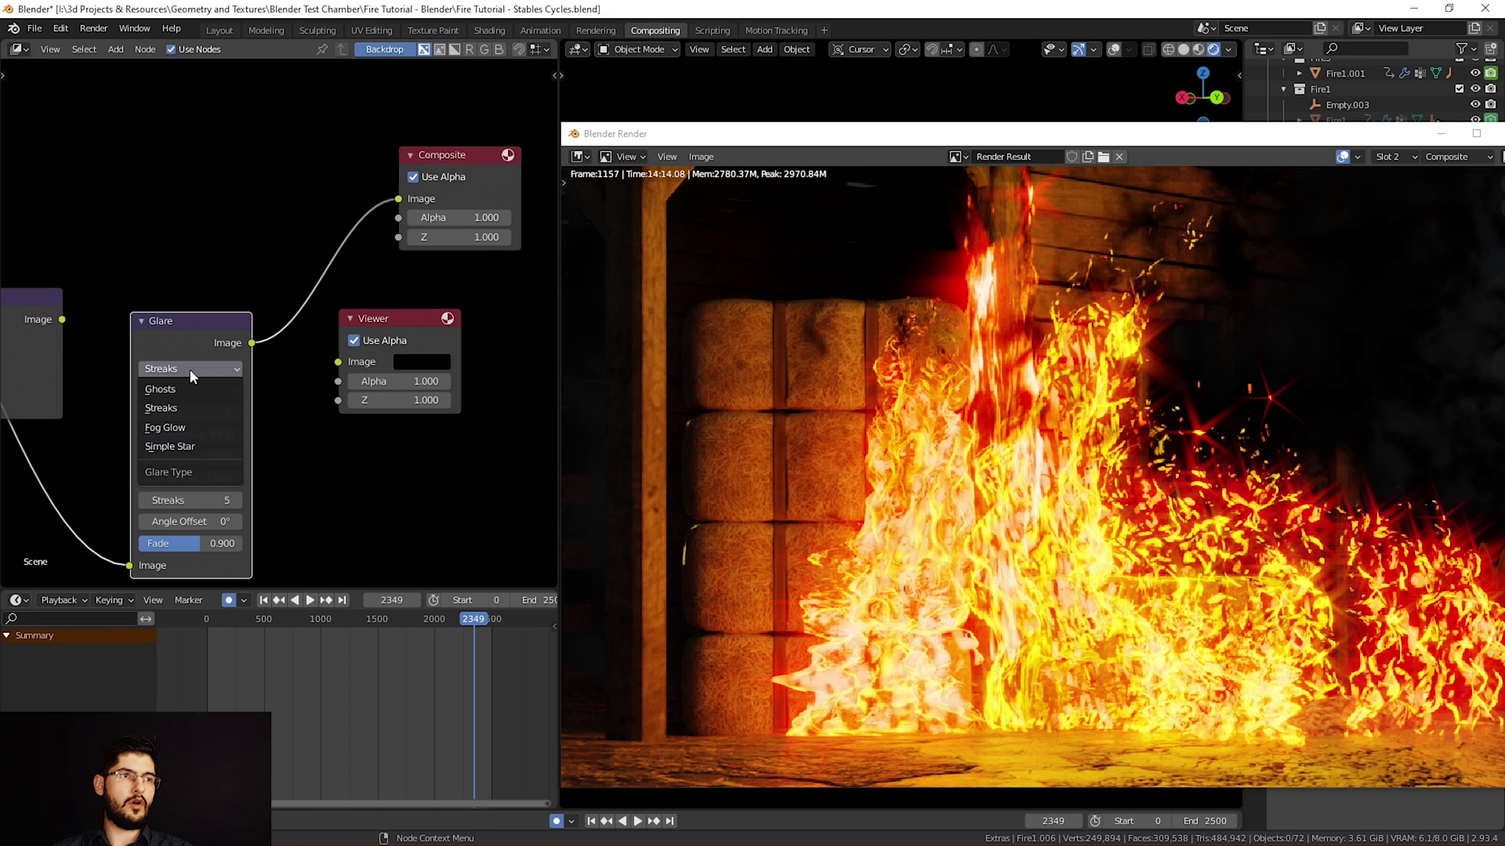
{"action": "left_click", "coordinate": [187, 428]}
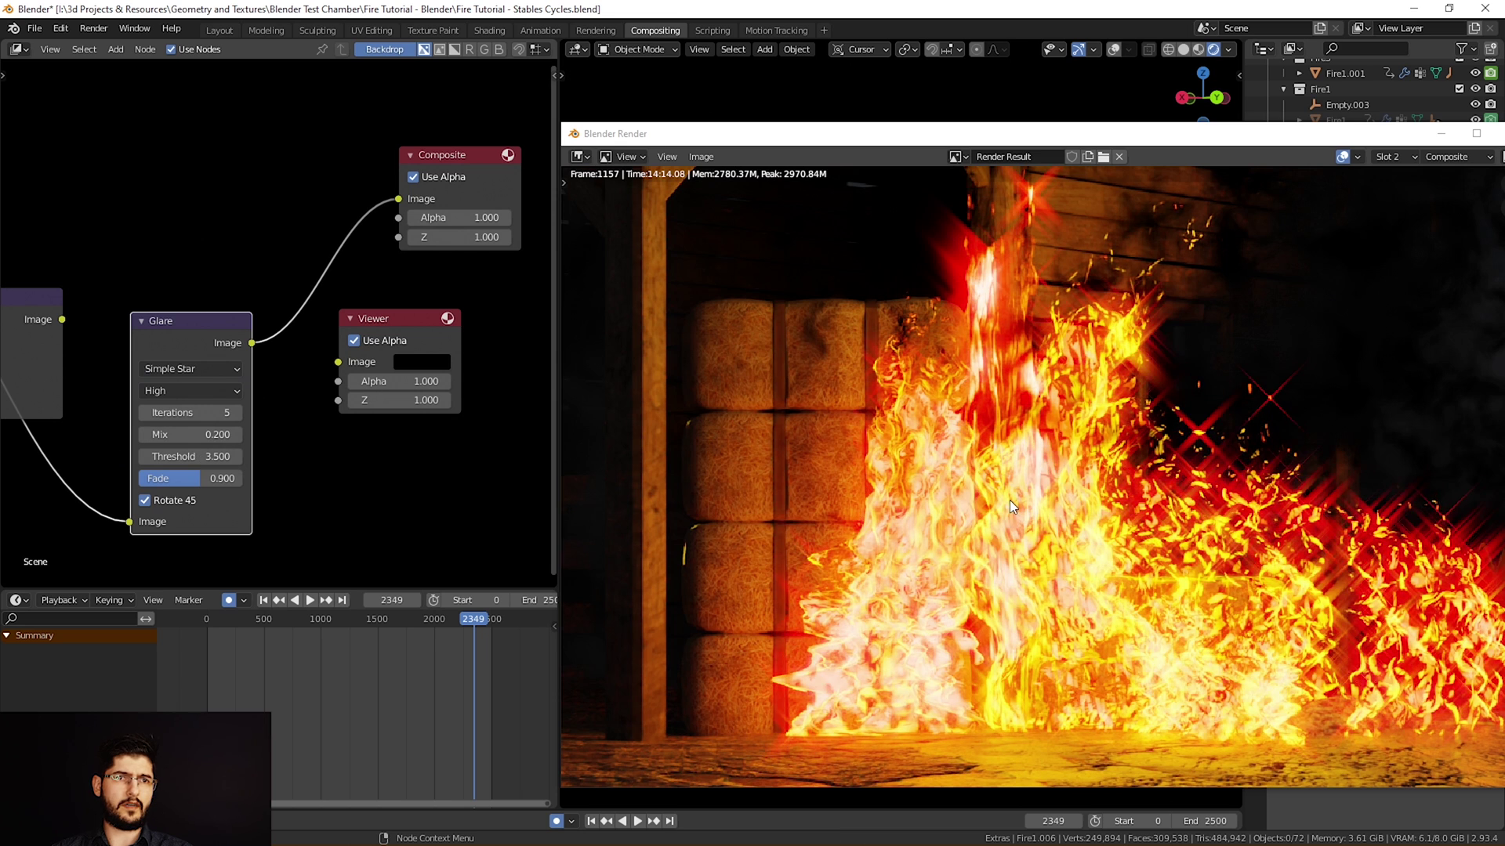
{"action": "scroll", "coordinate": [907, 492], "scroll_direction": "down", "scroll_amount": 1}
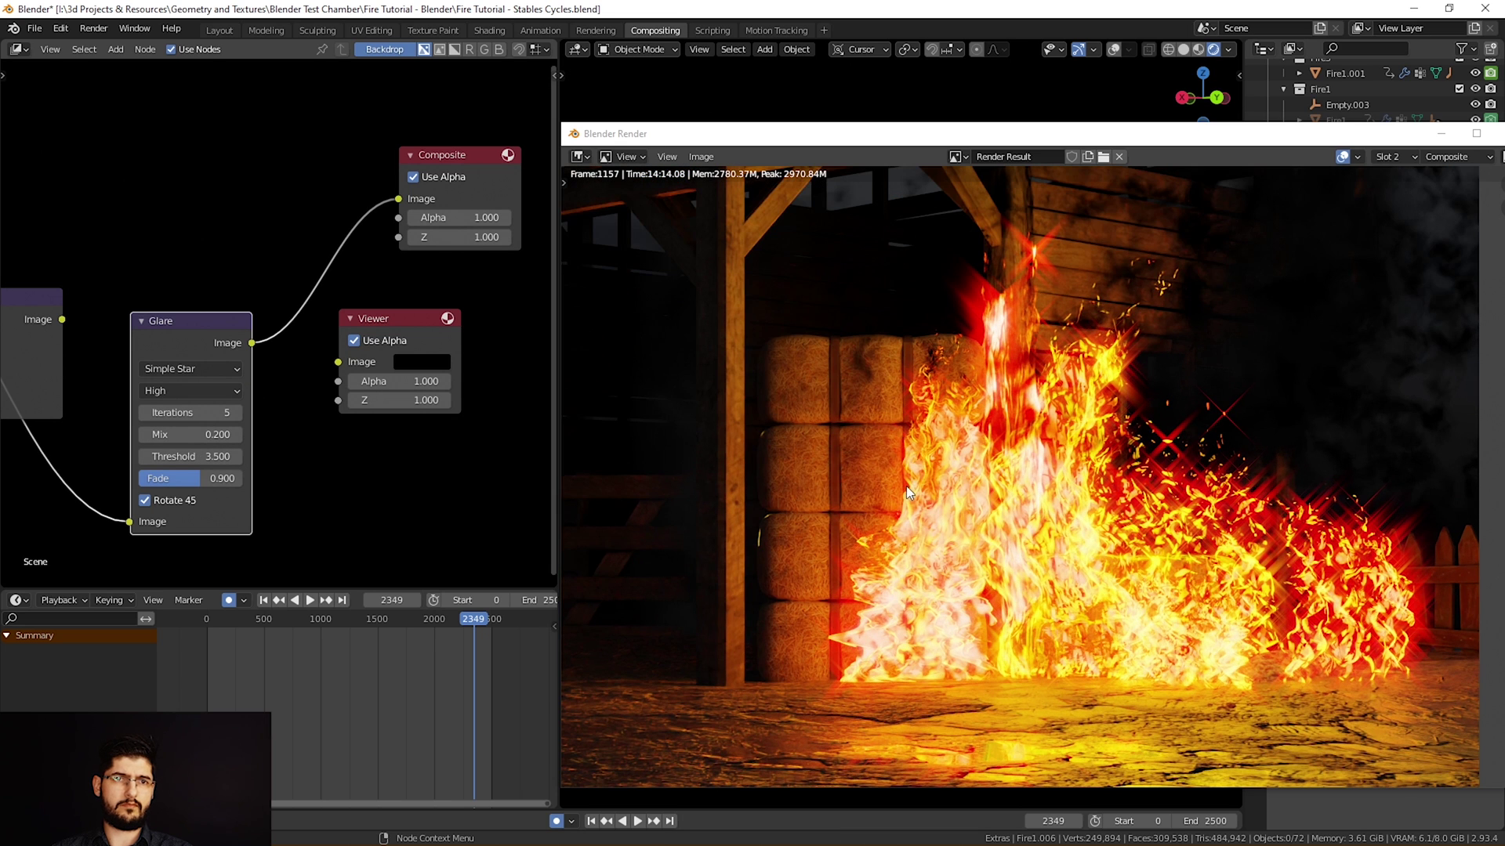
{"action": "left_click", "coordinate": [208, 369]}
{"action": "left_click", "coordinate": [221, 428]}
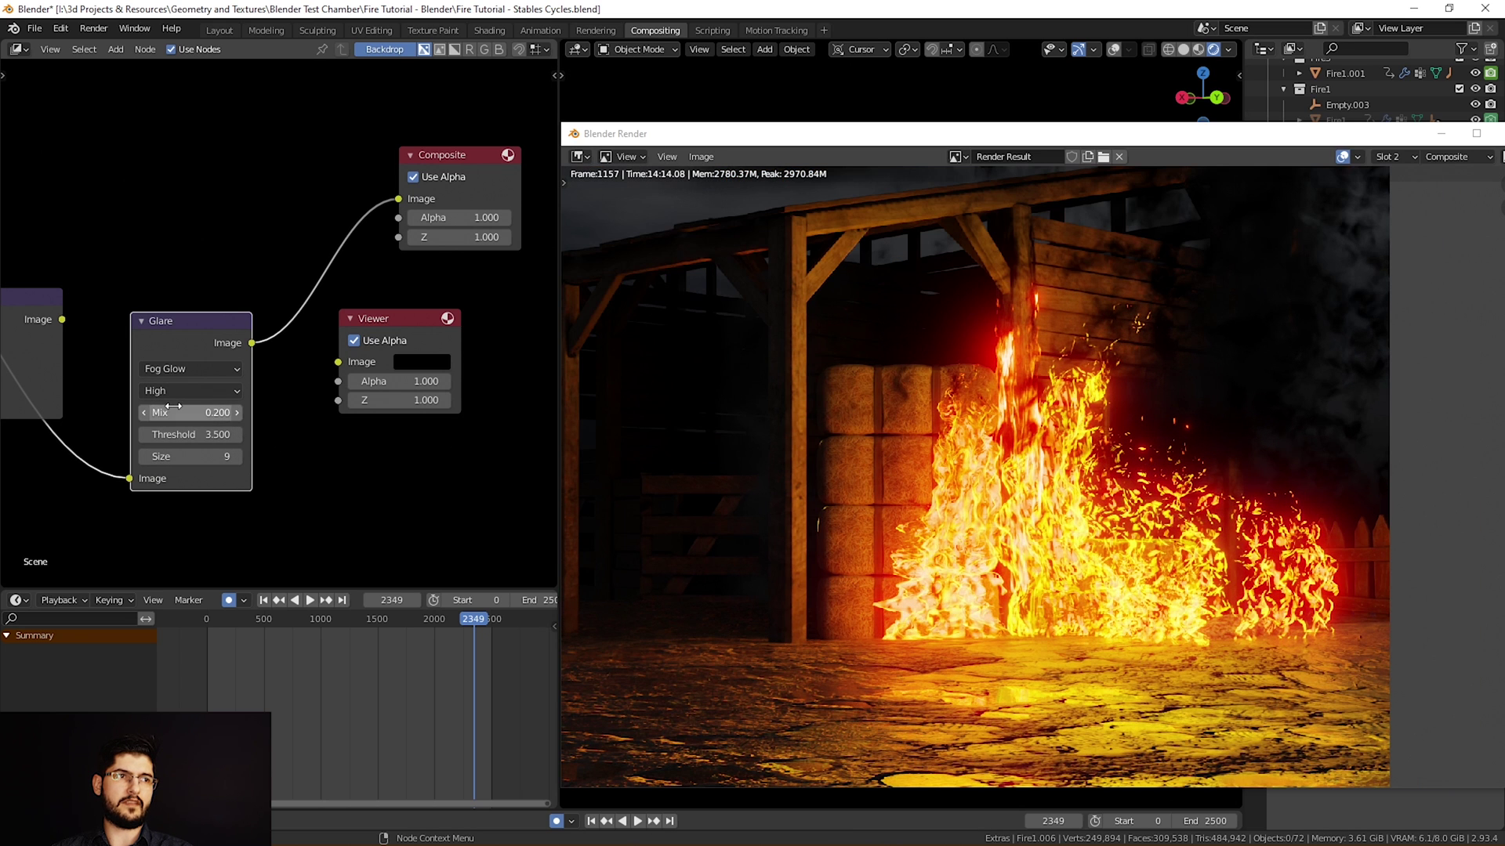
Set the Fog Glow Mix to 0.4 and Threshold to 0.3
{"action": "left_click_drag", "start_coordinate": [172, 406], "coordinate": [187, 406]}
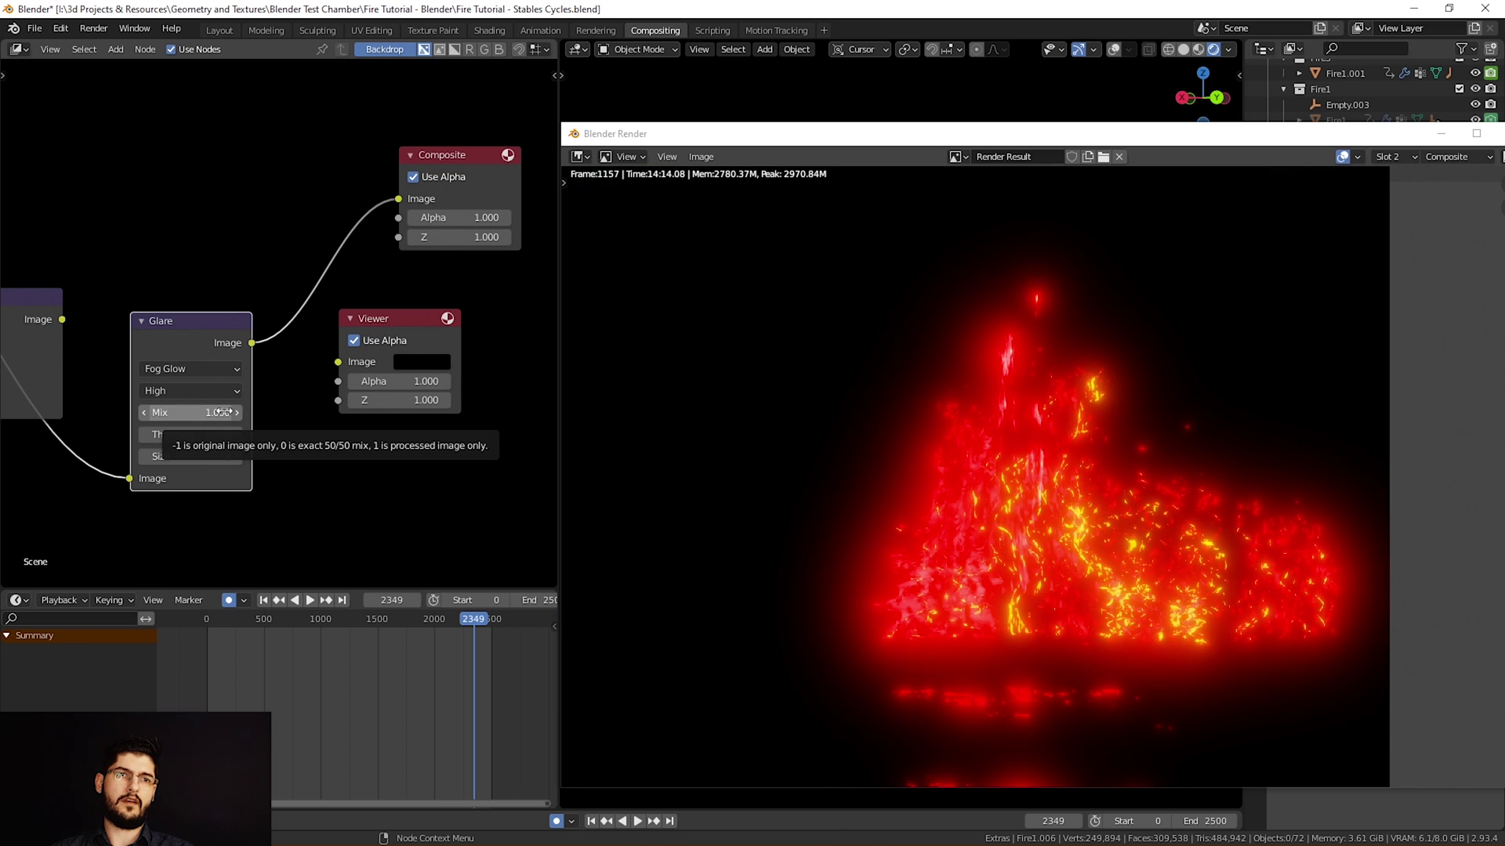
{"action": "left_click_drag", "start_coordinate": [209, 413], "coordinate": [199, 413]}
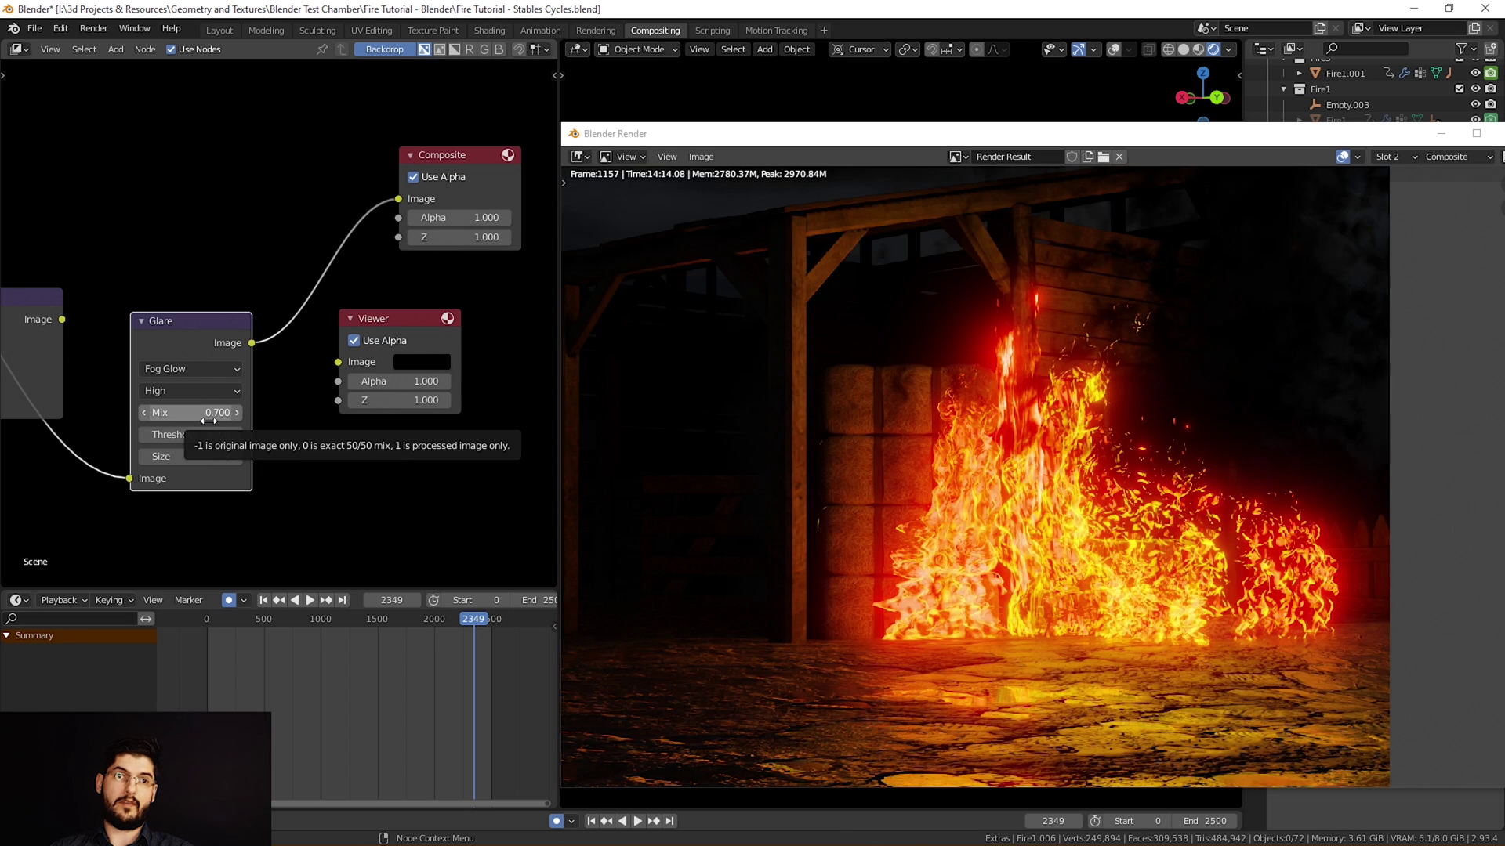
{"action": "left_click", "coordinate": [207, 413]}
{"action": "type", "text": "0.4"}
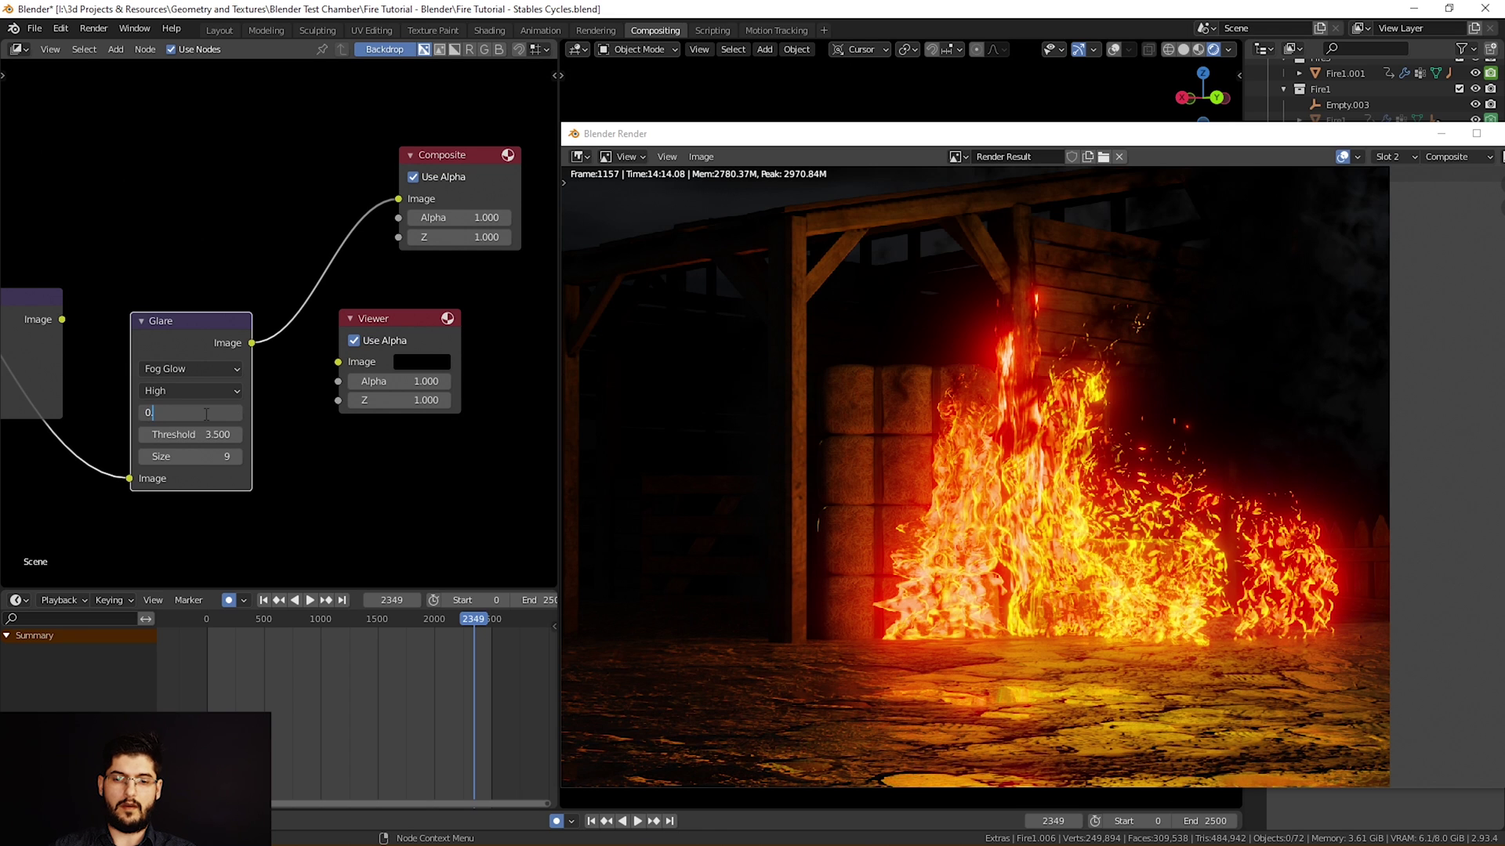
{"action": "key", "text": "Return"}
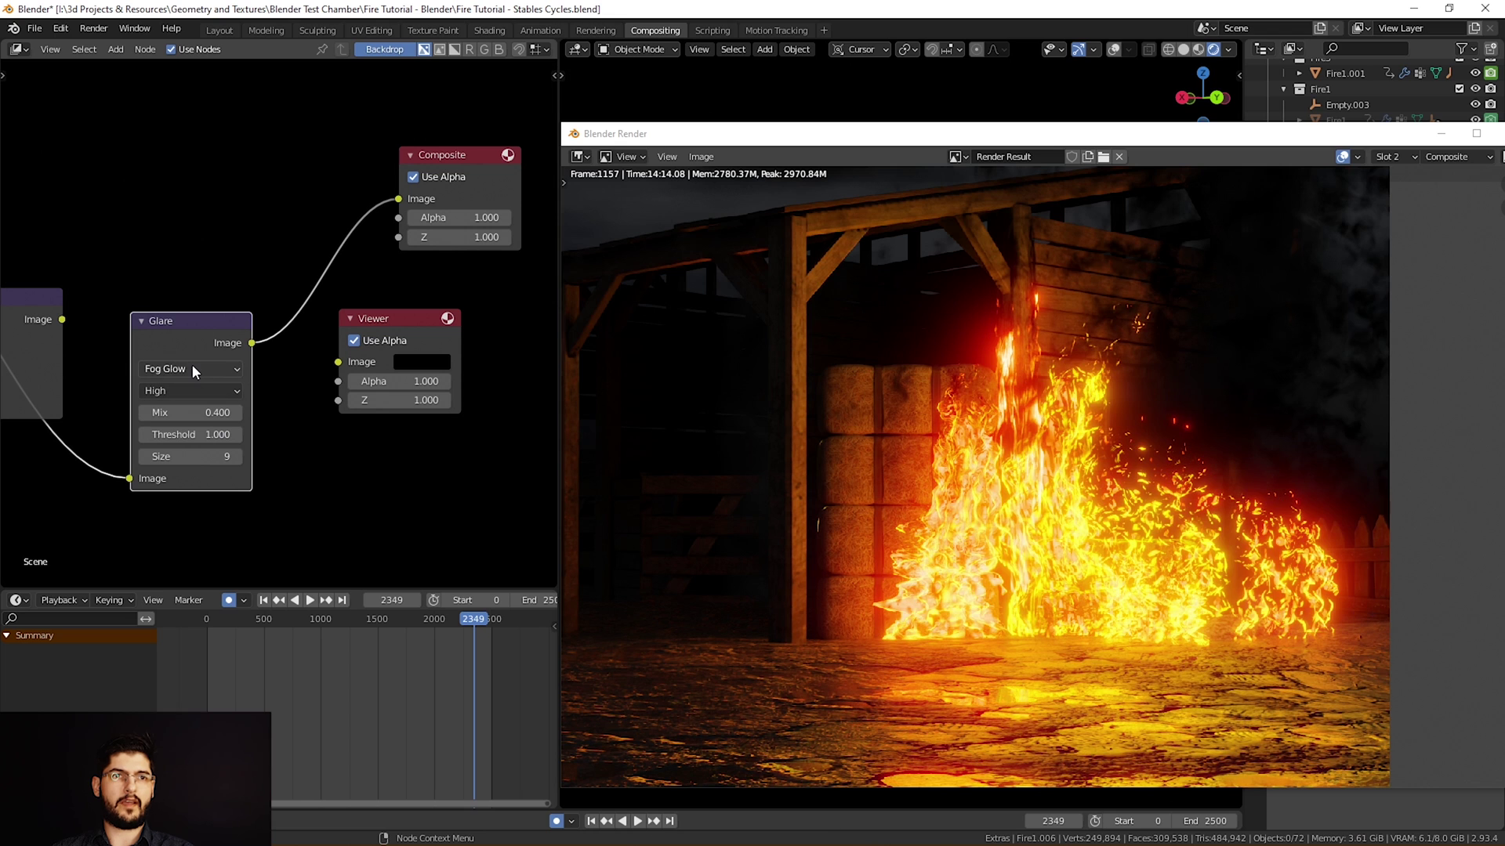
{"action": "double_click", "coordinate": [192, 434]}
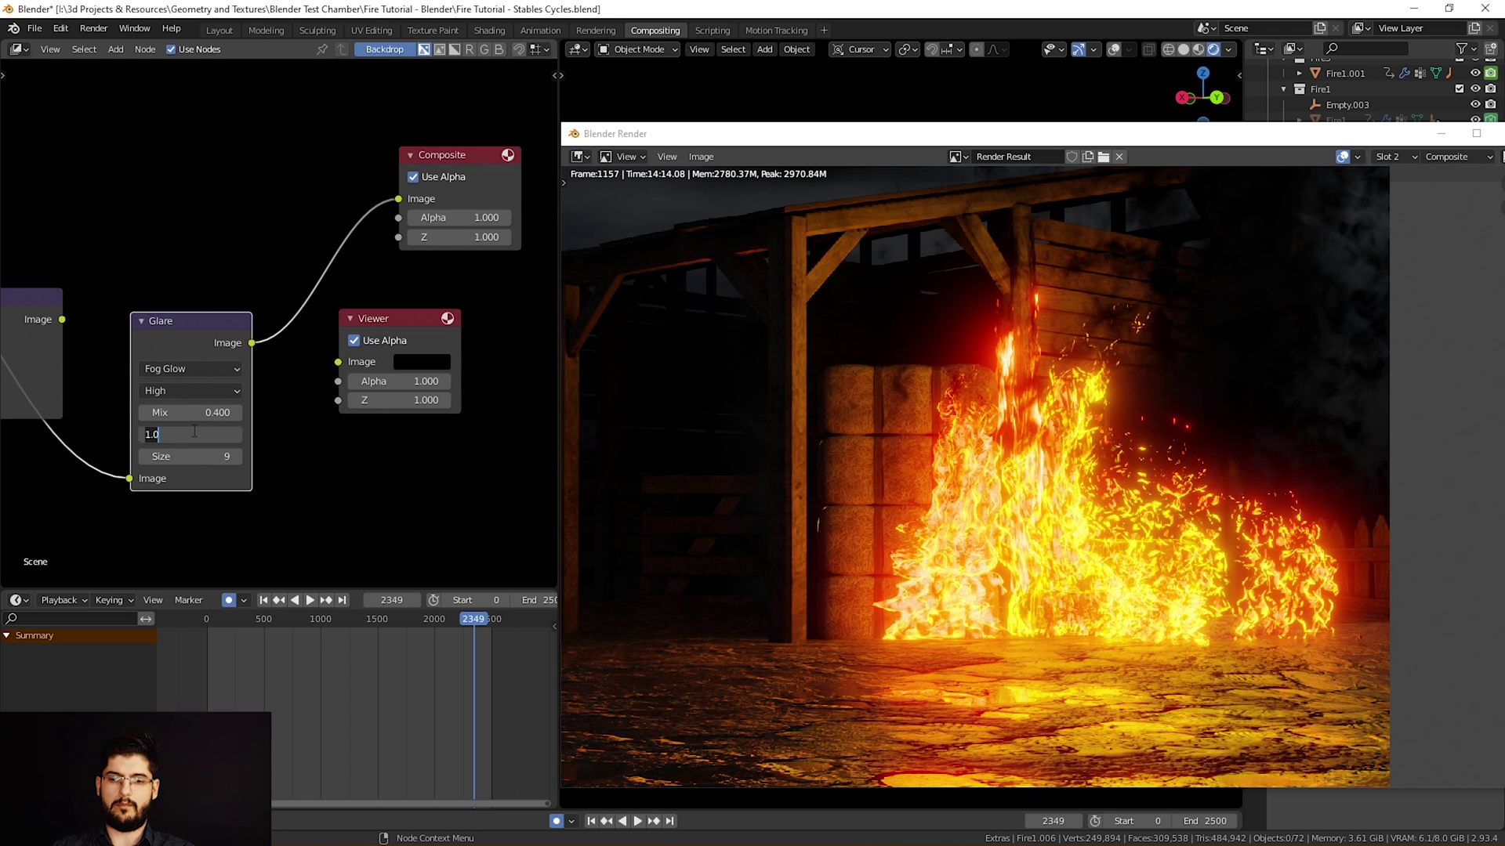
{"action": "type", "text": "0.3"}
{"action": "key", "text": "Return"}
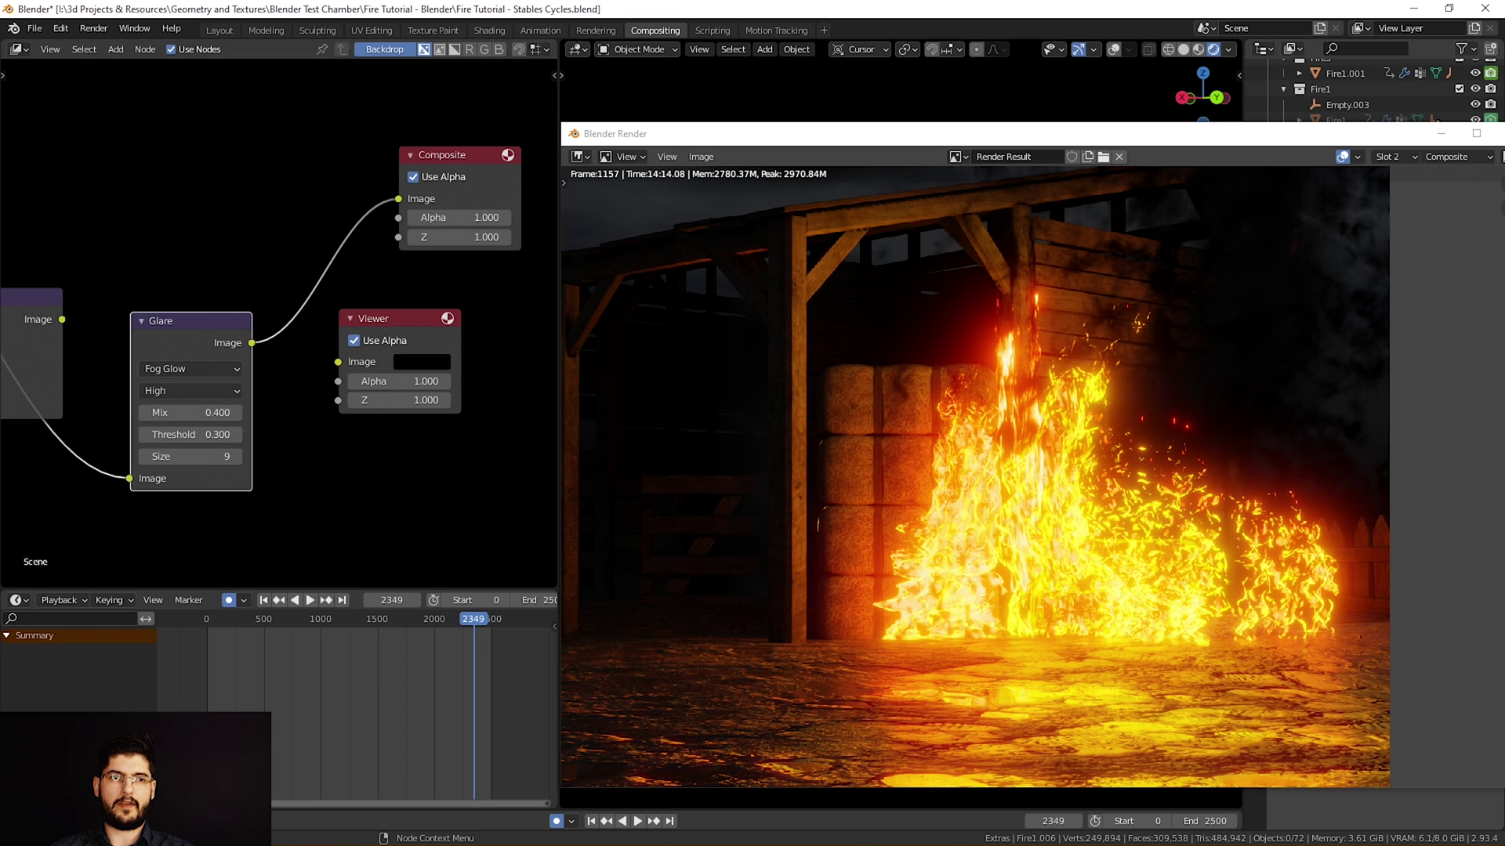
{"action": "scroll", "coordinate": [1045, 445], "scroll_direction": "down", "scroll_amount": 2}
{"action": "middle_click_drag", "start_coordinate": [1045, 445], "coordinate": [1156, 399]}
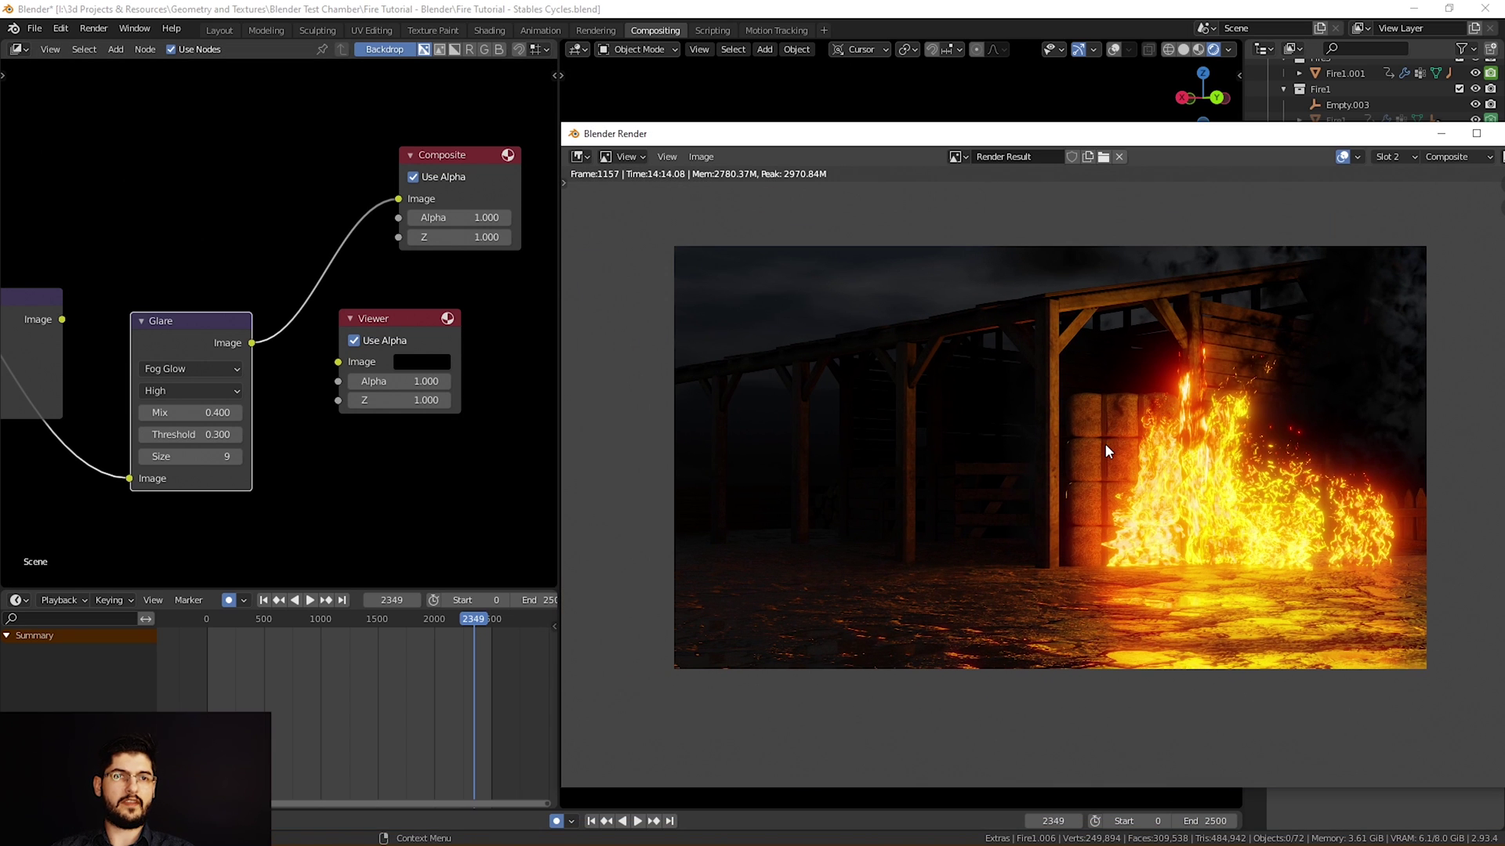